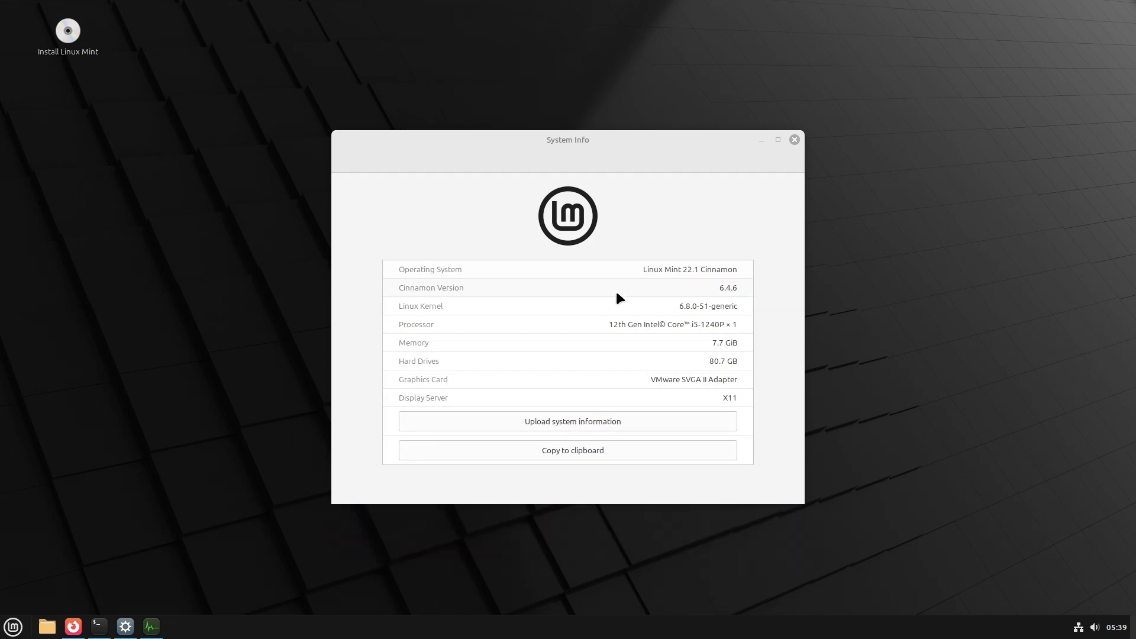
Check the Cinnamon version and Linux kernel entries in System Info and close the window
{"action": "left_click", "coordinate": [714, 284]}
{"action": "left_click_drag", "start_coordinate": [678, 306], "coordinate": [733, 306]}
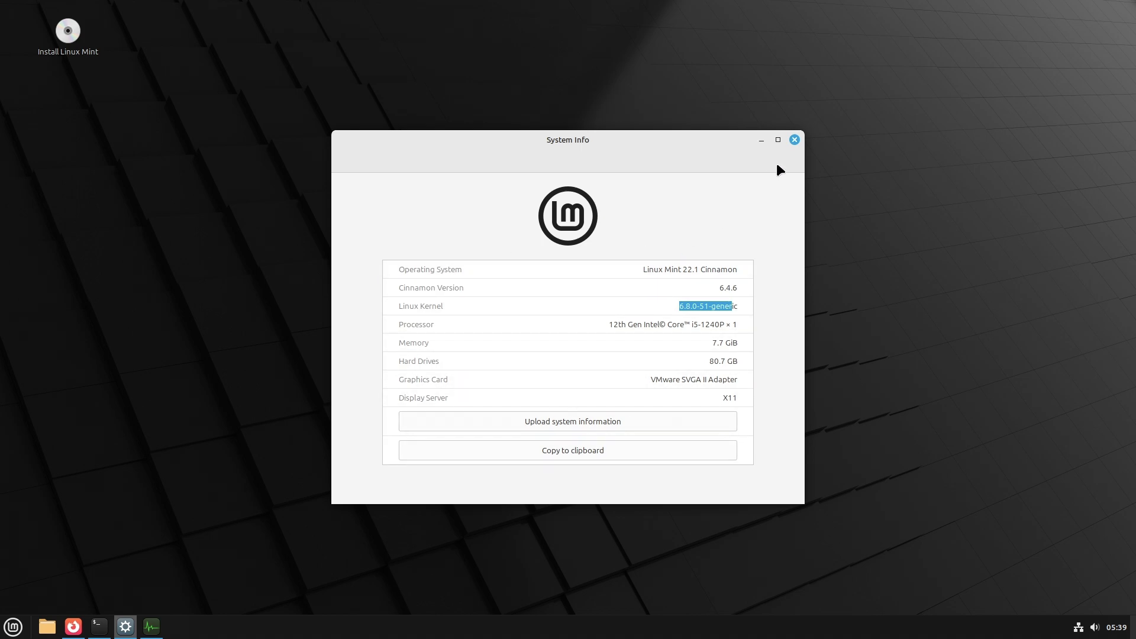
{"action": "left_click", "coordinate": [794, 140]}
Switch to System Monitor, enlarge its window to full screen and look through the list of running processes
{"action": "left_click", "coordinate": [128, 627]}
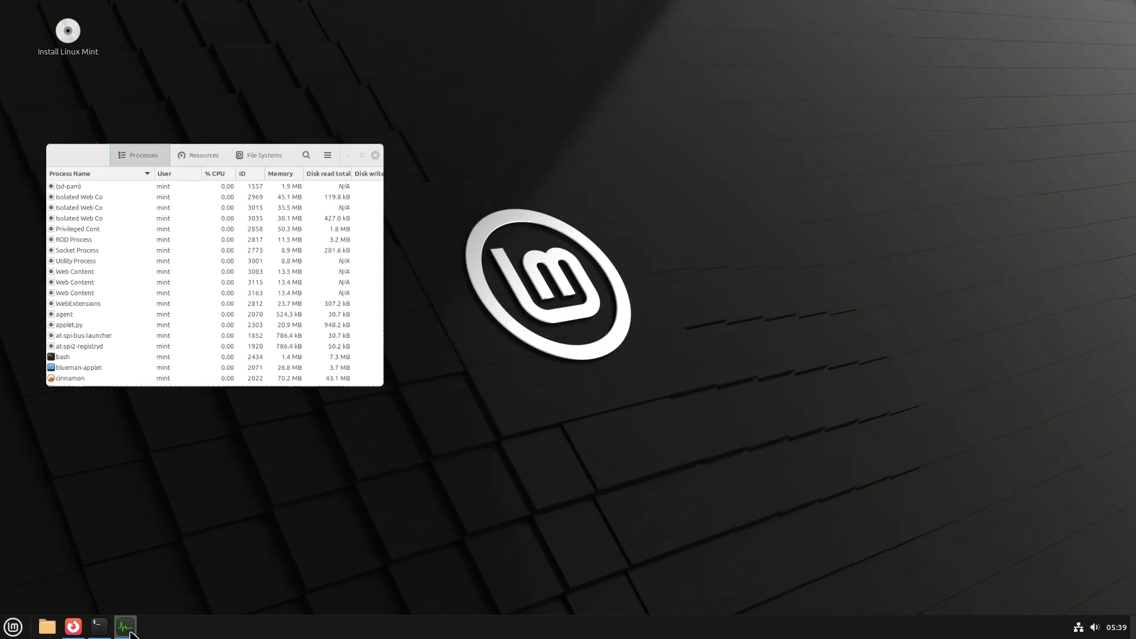
{"action": "left_click", "coordinate": [417, 44]}
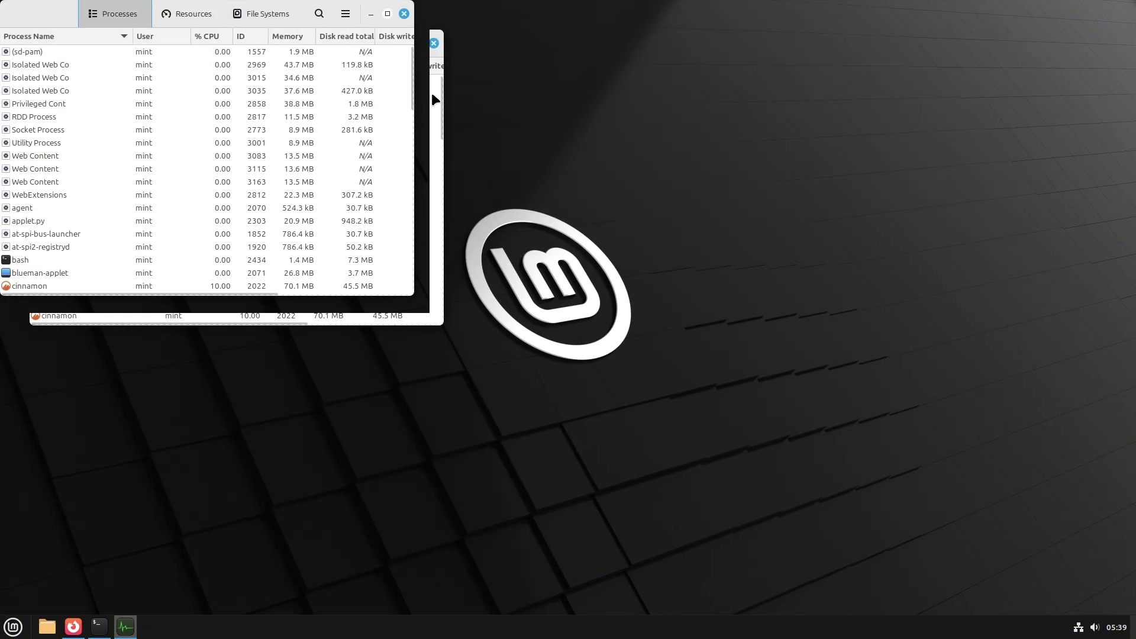
{"action": "scroll", "coordinate": [537, 137], "scroll_direction": "down", "scroll_amount": 5}
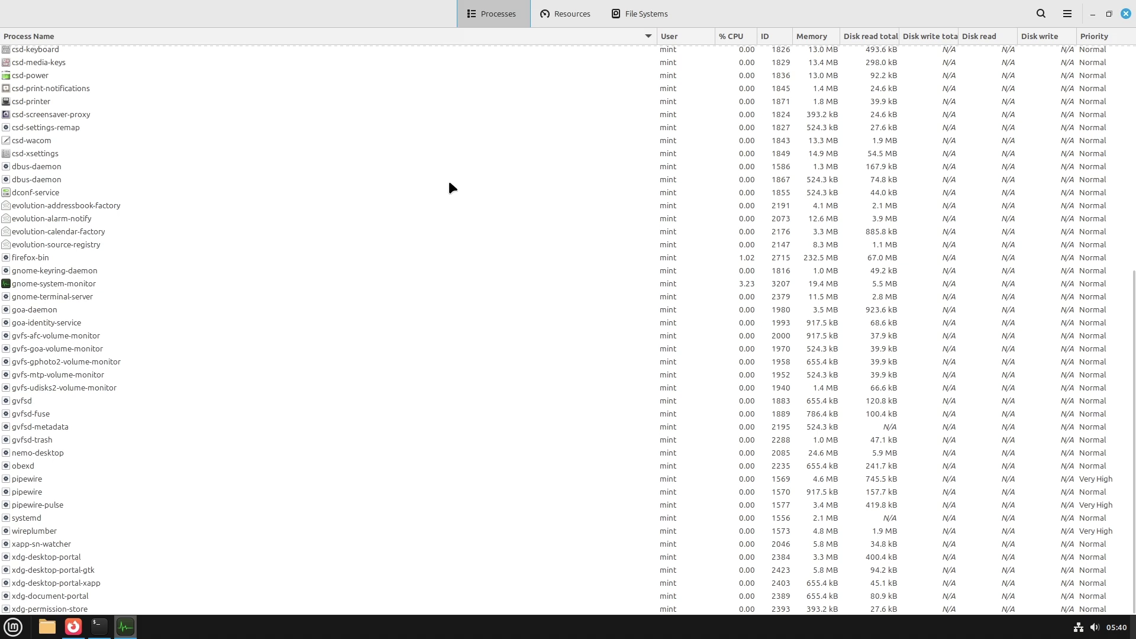
View the CPU, memory and network graphs among System Monitor's resources, with a brief look at the file systems
{"action": "left_click", "coordinate": [552, 20]}
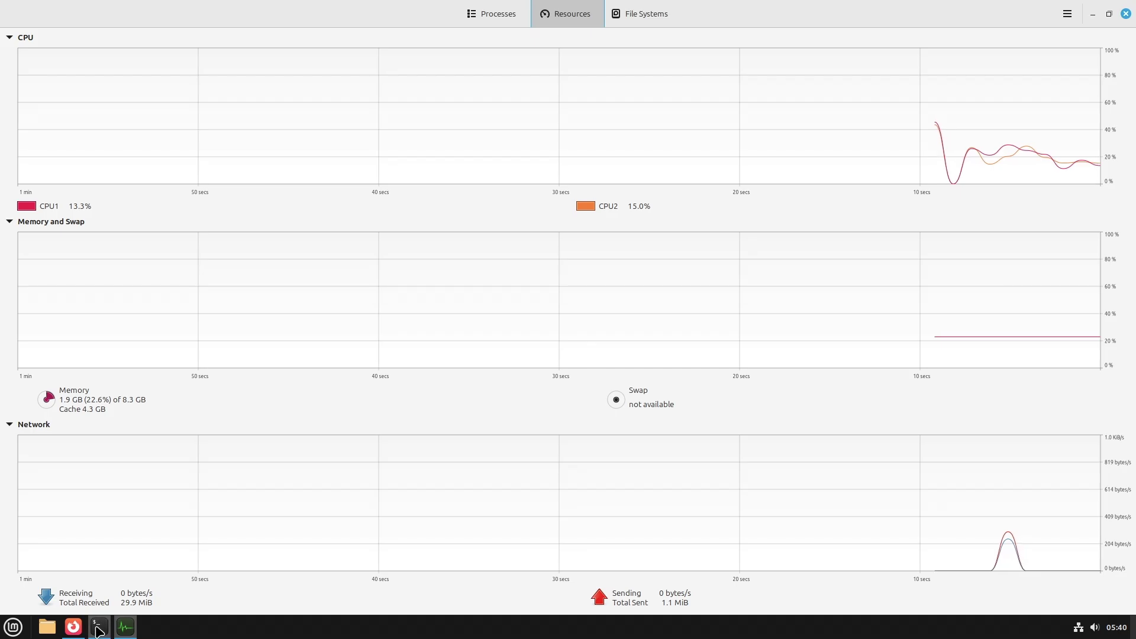
{"action": "mouse_move", "coordinate": [99, 631]}
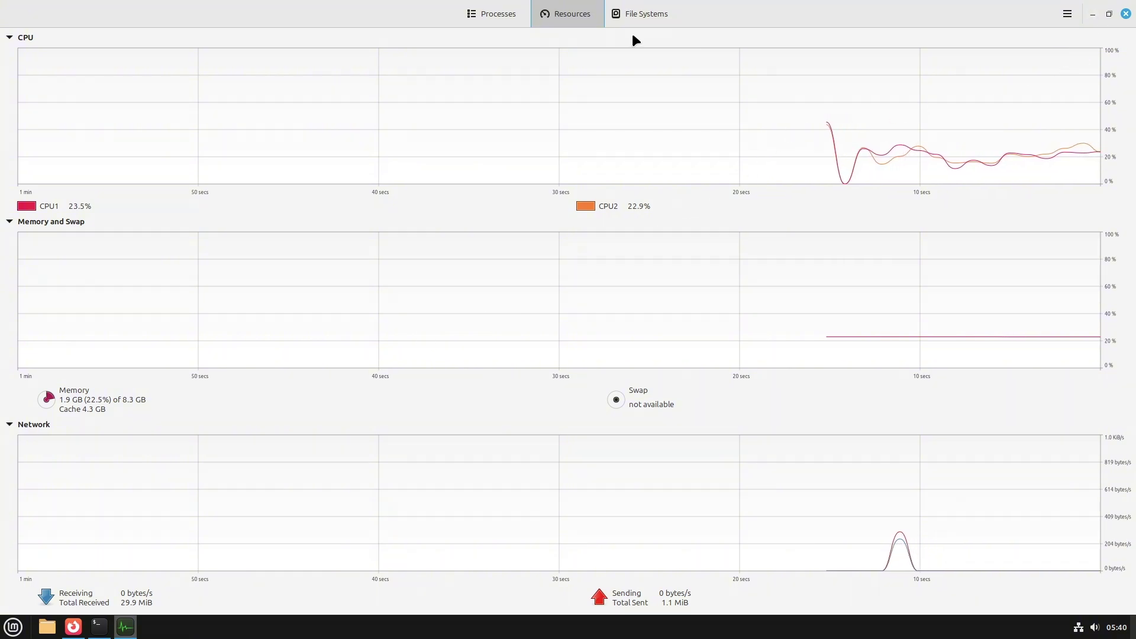
{"action": "left_click", "coordinate": [623, 16]}
{"action": "left_click", "coordinate": [570, 19]}
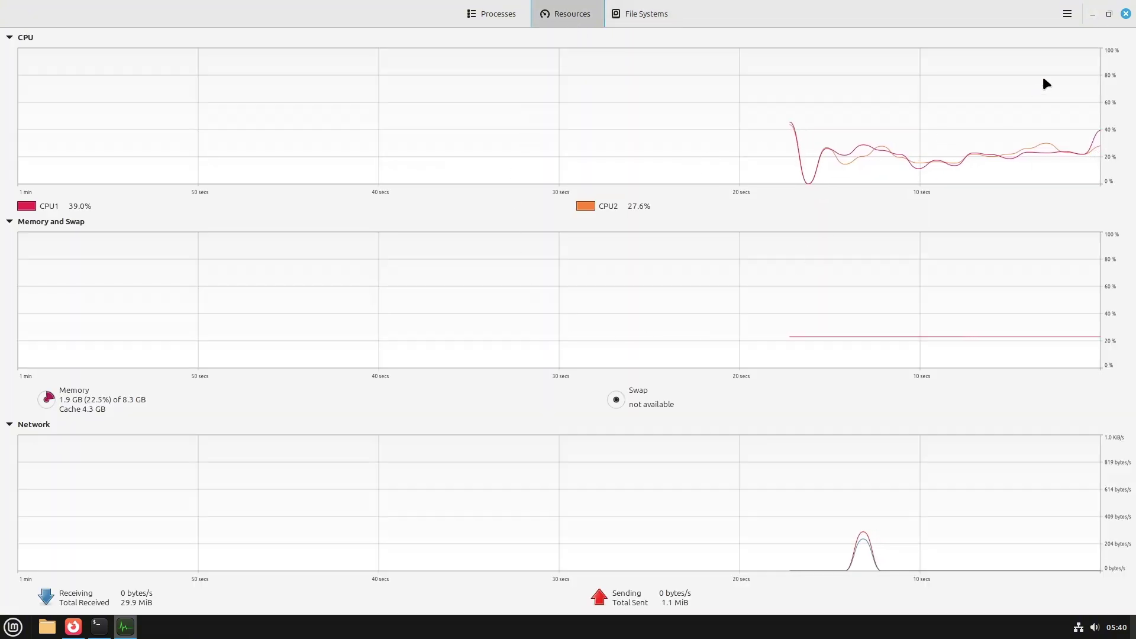
Restore System Monitor to a small window in the desktop's upper-right corner and check its version in the About dialog
{"action": "key", "text": "super+Down"}
{"action": "left_click_drag", "start_coordinate": [290, 48], "coordinate": [1009, 15]}
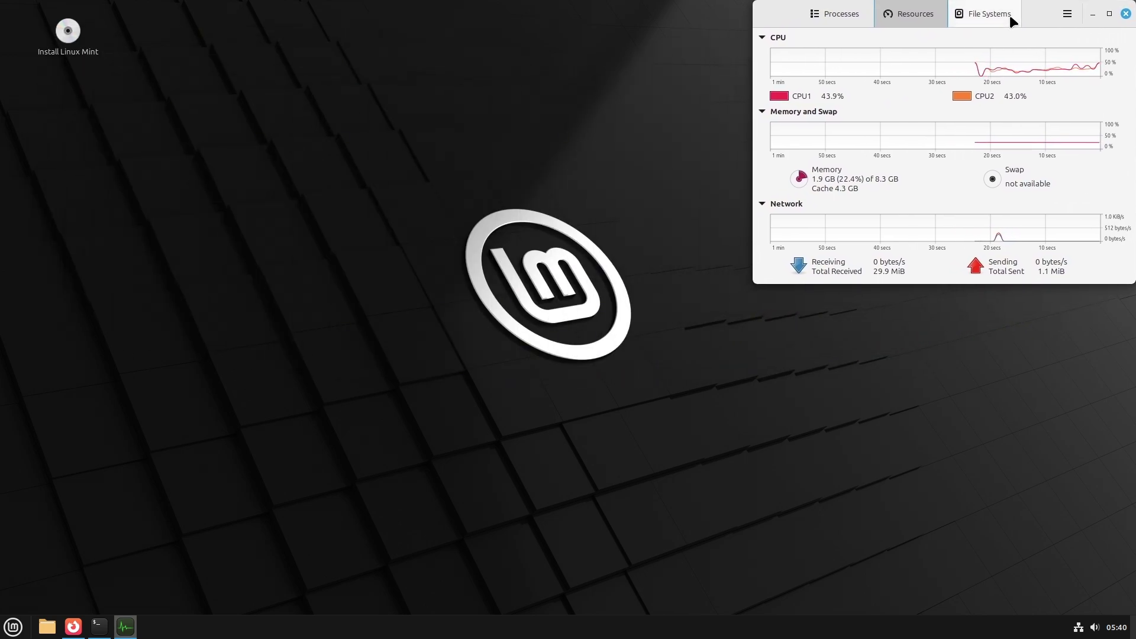
{"action": "left_click", "coordinate": [1069, 16]}
{"action": "left_click", "coordinate": [1046, 109]}
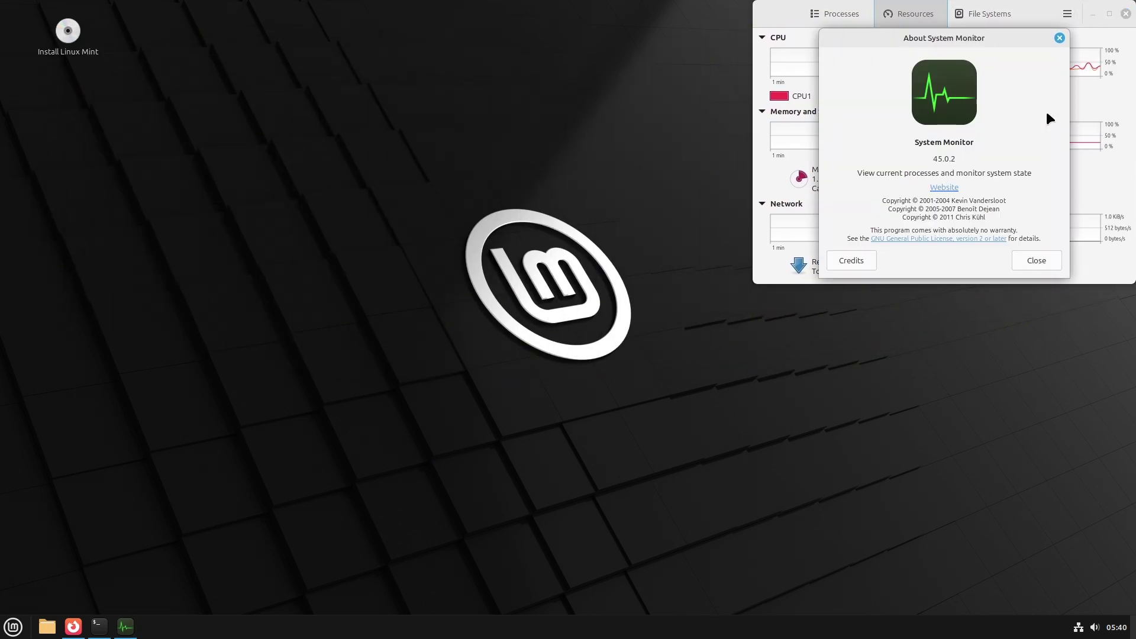
{"action": "left_click_drag", "start_coordinate": [961, 159], "coordinate": [903, 157]}
{"action": "left_click", "coordinate": [1060, 38]}
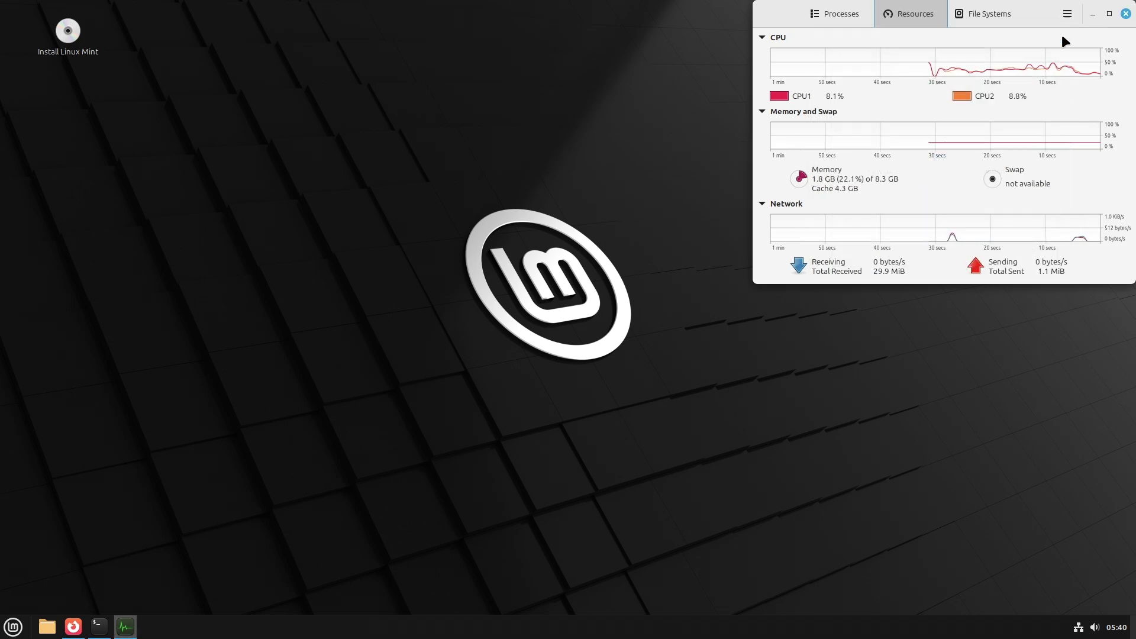
Switch to the terminal and examine the neofetch output, highlighting the operating system, package count and shell entries
{"action": "left_click", "coordinate": [98, 626]}
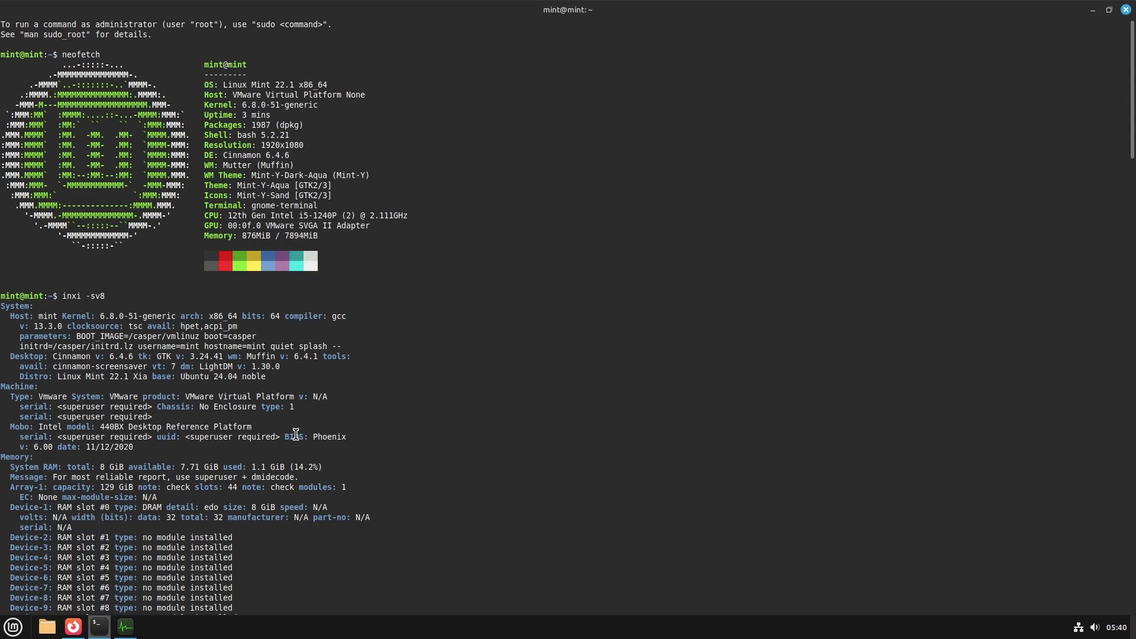
{"action": "left_click_drag", "start_coordinate": [195, 89], "coordinate": [485, 233]}
{"action": "left_click", "coordinate": [313, 106]}
{"action": "left_click_drag", "start_coordinate": [217, 86], "coordinate": [294, 85]}
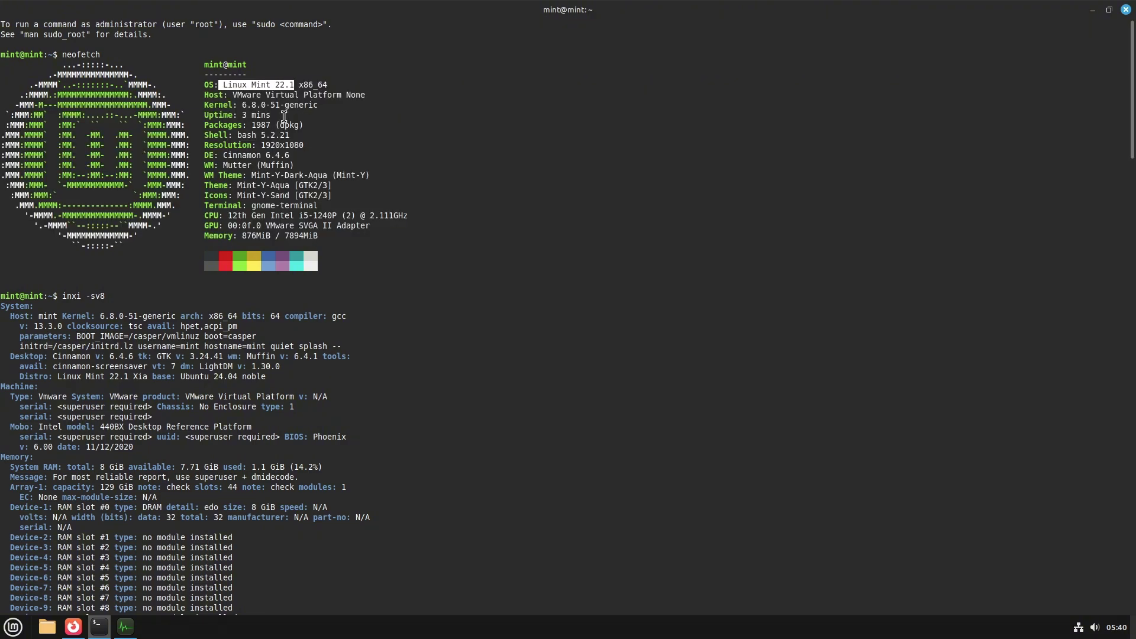
{"action": "left_click_drag", "start_coordinate": [209, 125], "coordinate": [306, 123]}
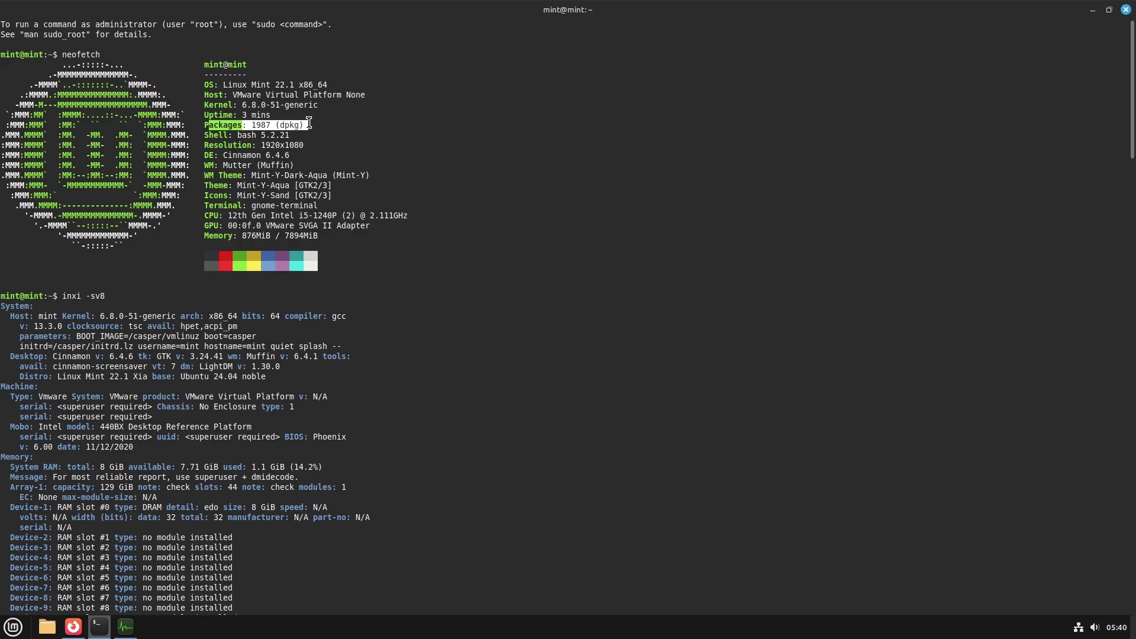
{"action": "left_click", "coordinate": [335, 124]}
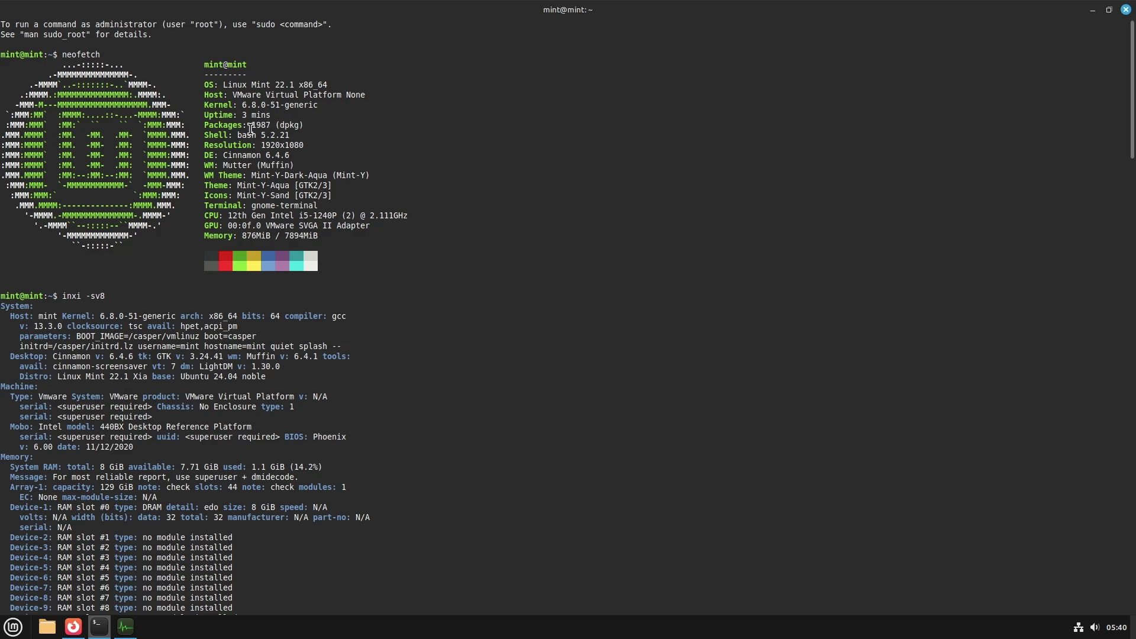
{"action": "left_click_drag", "start_coordinate": [211, 136], "coordinate": [309, 136]}
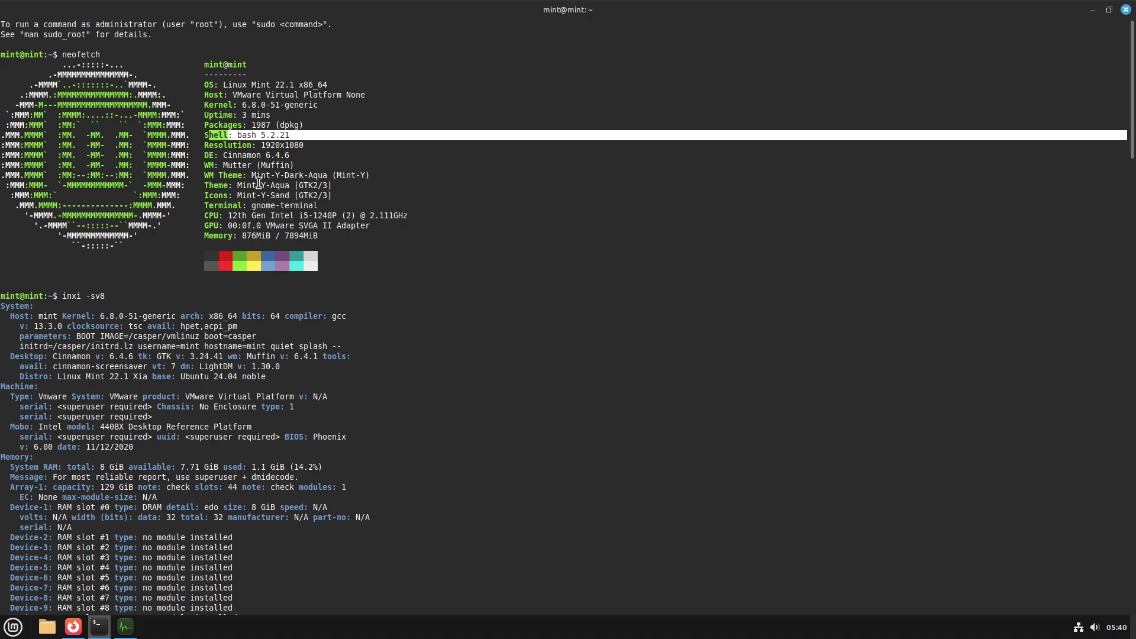
Highlight the inxi -sv8 command and examine the host and compiler entries in its System section
{"action": "scroll", "coordinate": [251, 399], "scroll_direction": "down", "scroll_amount": 4}
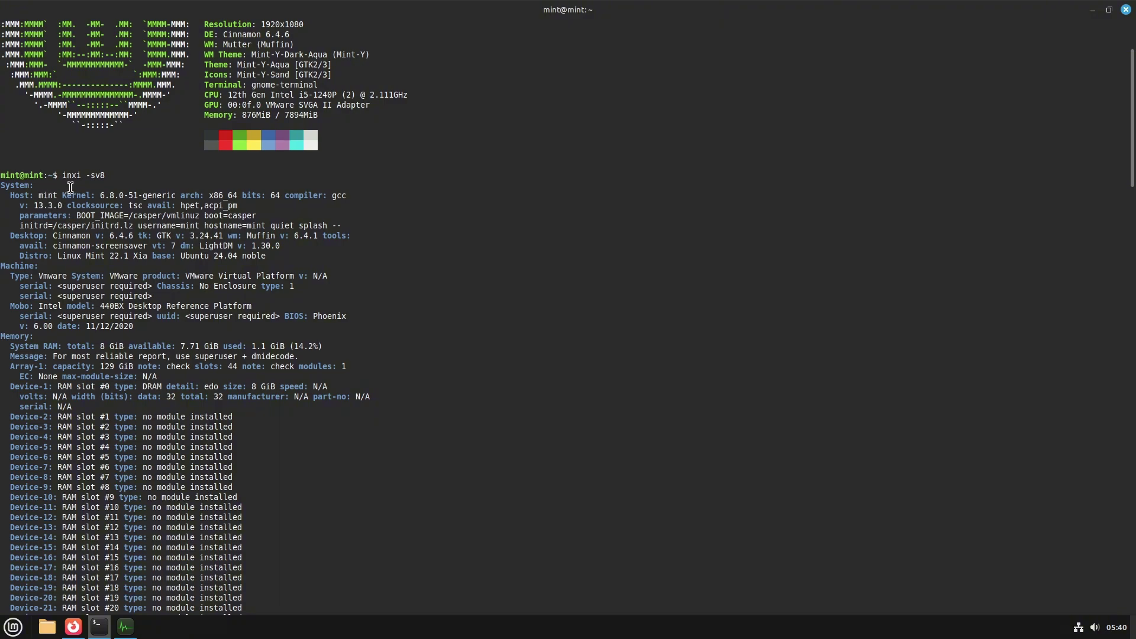
{"action": "left_click_drag", "start_coordinate": [62, 173], "coordinate": [123, 178]}
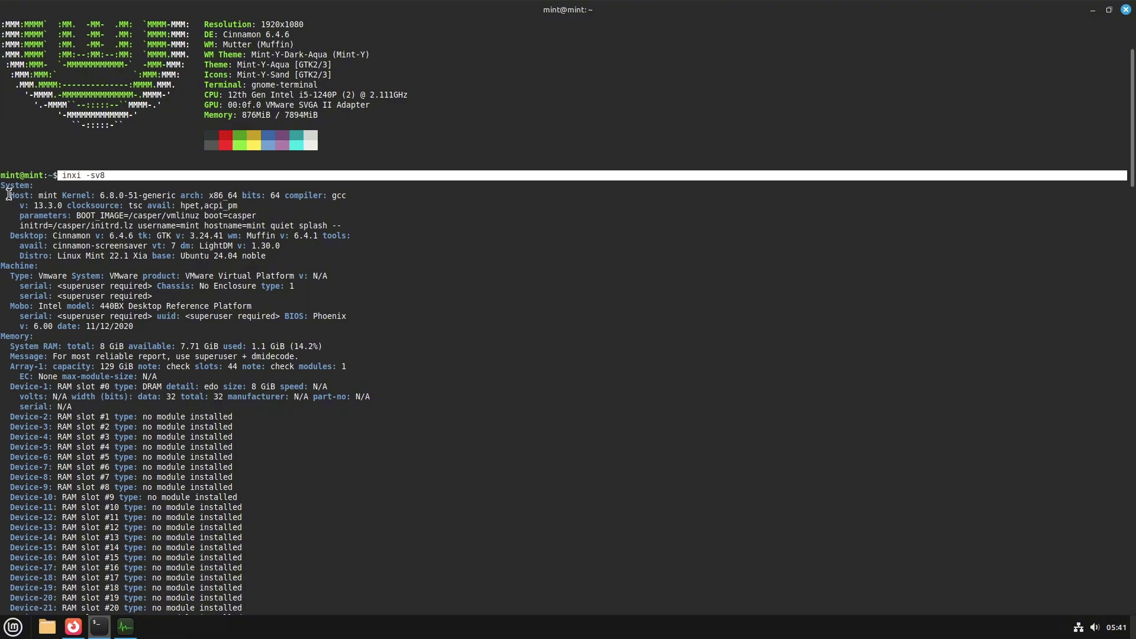
{"action": "left_click_drag", "start_coordinate": [10, 195], "coordinate": [60, 191]}
{"action": "left_click", "coordinate": [89, 224]}
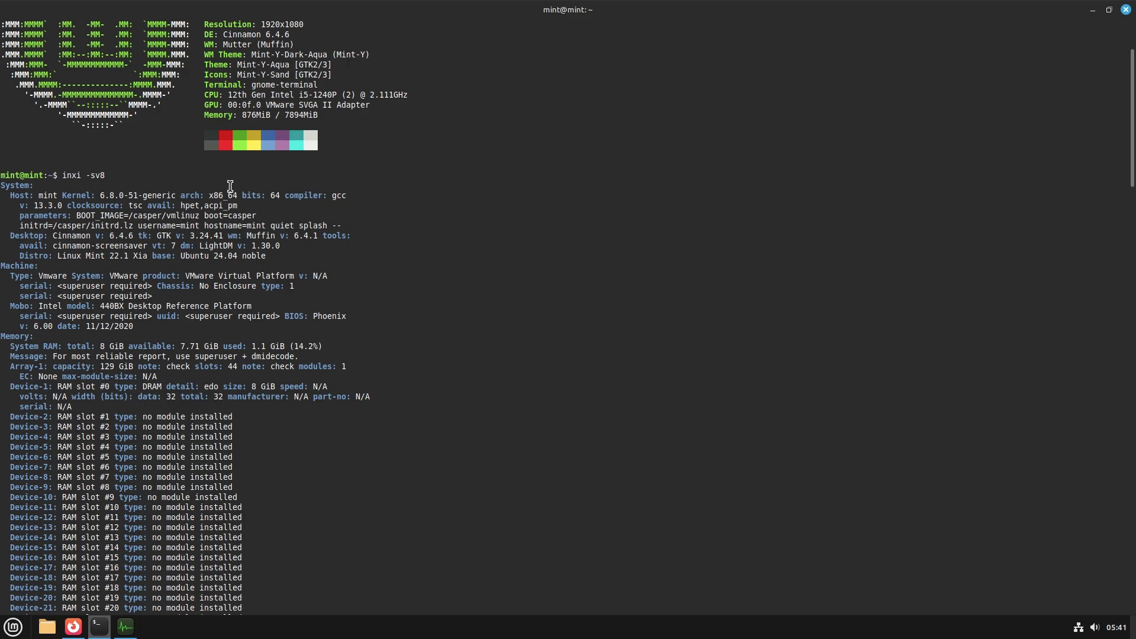
{"action": "left_click_drag", "start_coordinate": [286, 196], "coordinate": [60, 207]}
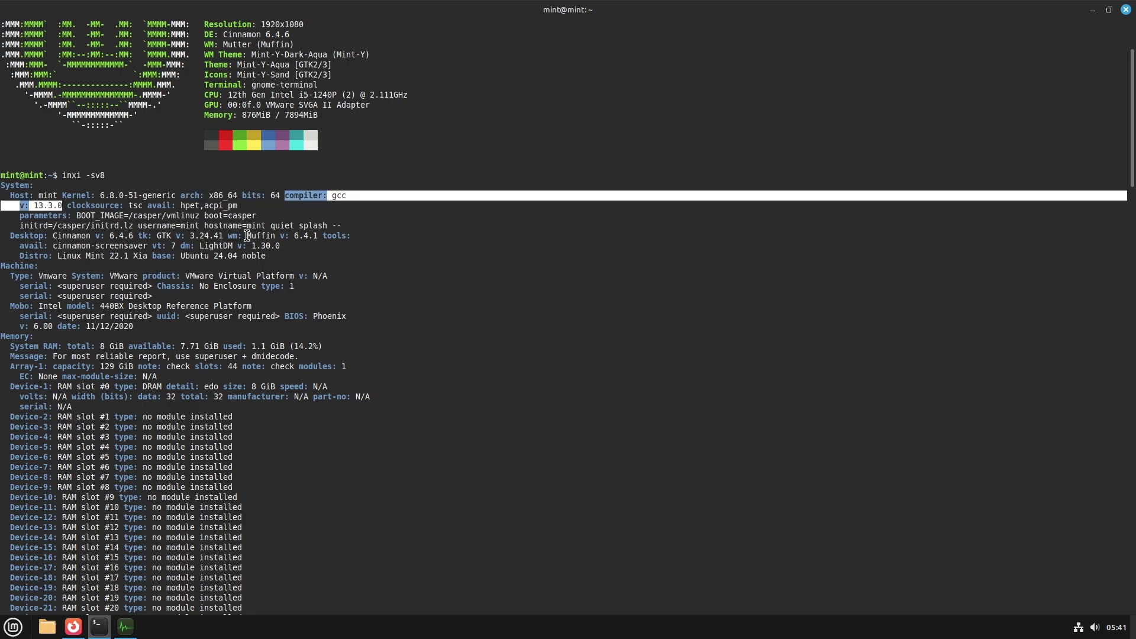
Examine the desktop, toolkit, window manager and distro entries in the System section of the inxi output
{"action": "scroll", "coordinate": [248, 236], "scroll_direction": "down", "scroll_amount": 2}
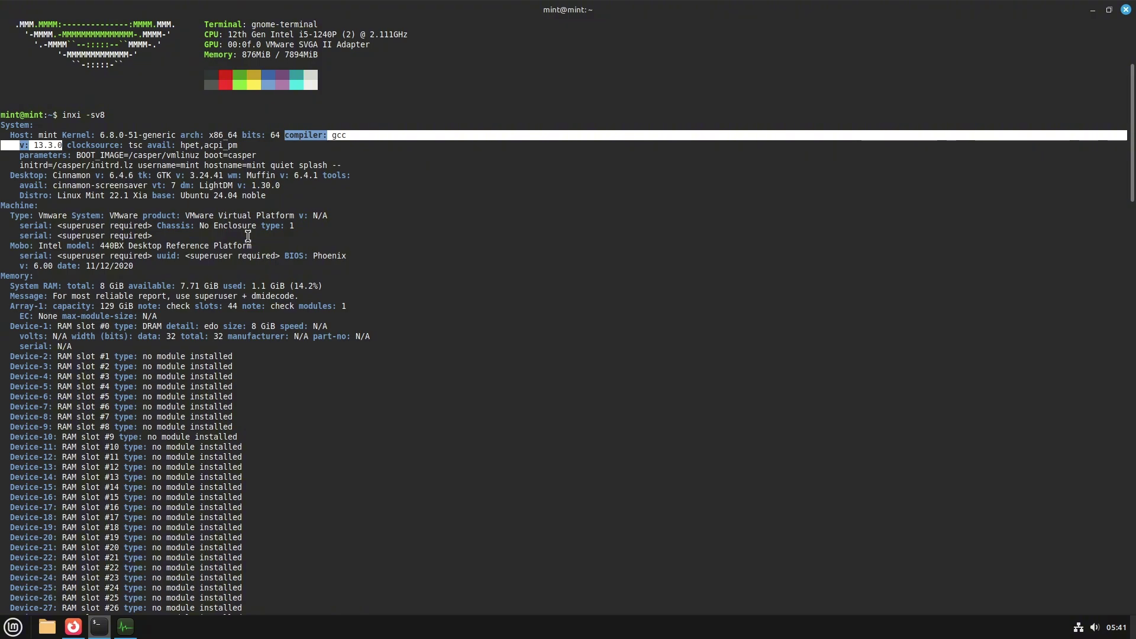
{"action": "left_click_drag", "start_coordinate": [28, 175], "coordinate": [144, 175]}
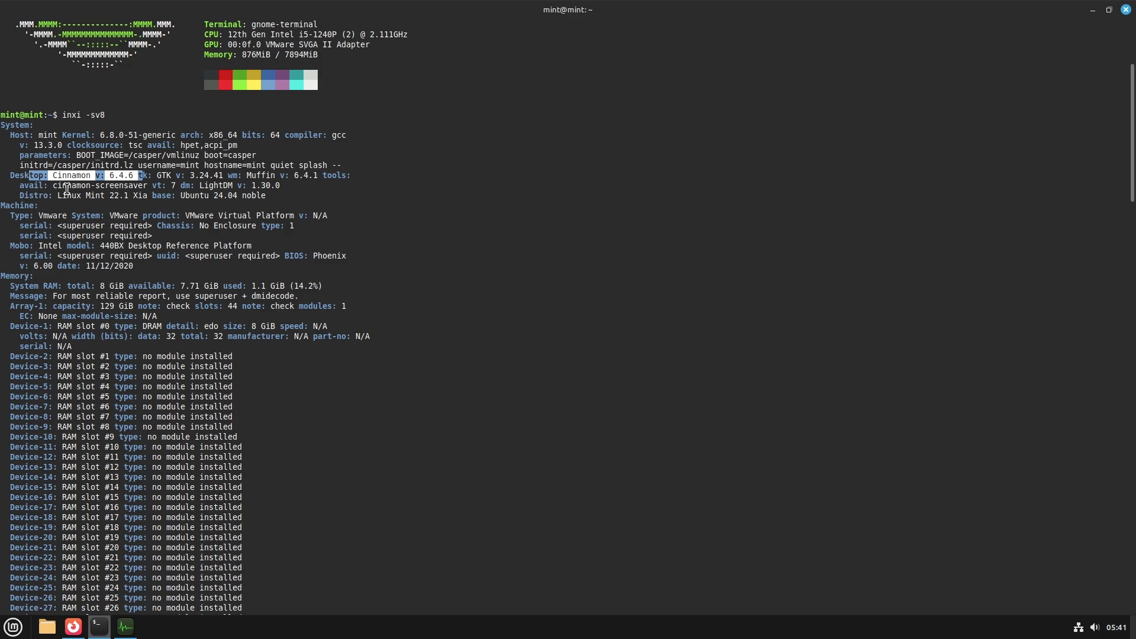
{"action": "left_click_drag", "start_coordinate": [153, 175], "coordinate": [321, 177]}
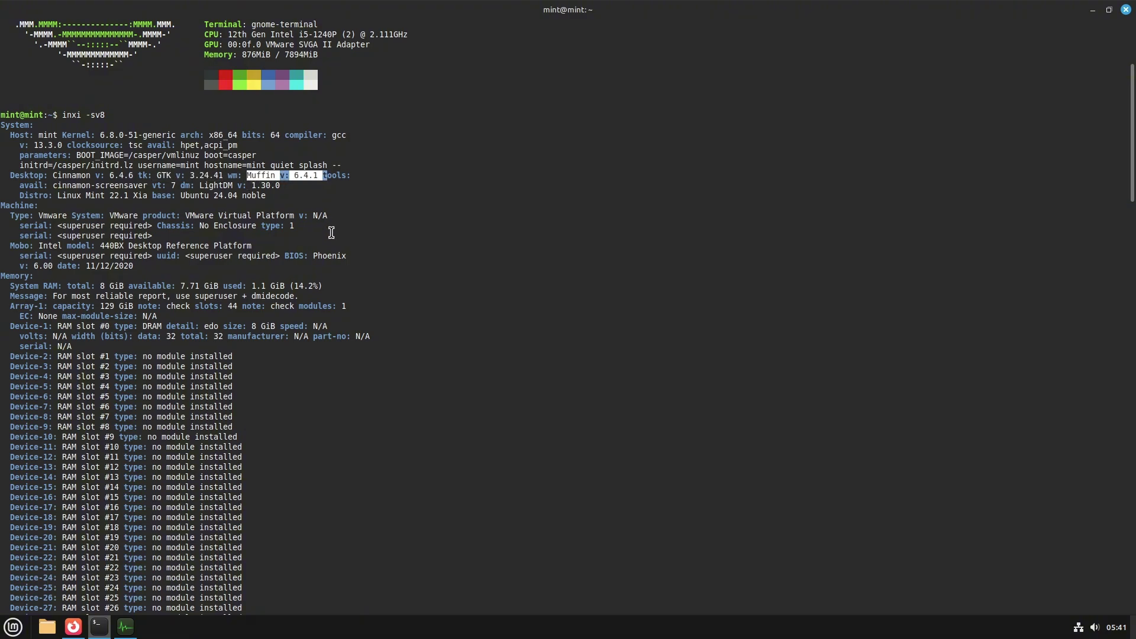
{"action": "left_click_drag", "start_coordinate": [48, 196], "coordinate": [288, 195]}
Read through the remaining inxi output, from the memory and CPU details to the final Info section, and close the terminal
{"action": "scroll", "coordinate": [288, 195], "scroll_direction": "down", "scroll_amount": 6}
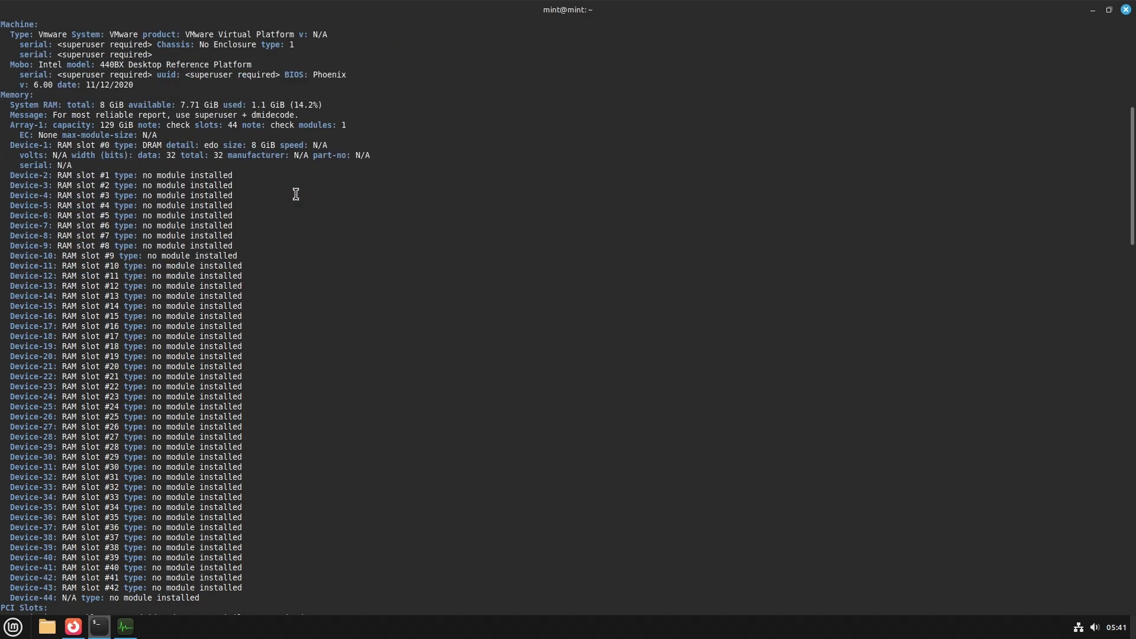
{"action": "scroll", "coordinate": [122, 145], "scroll_direction": "down", "scroll_amount": 18}
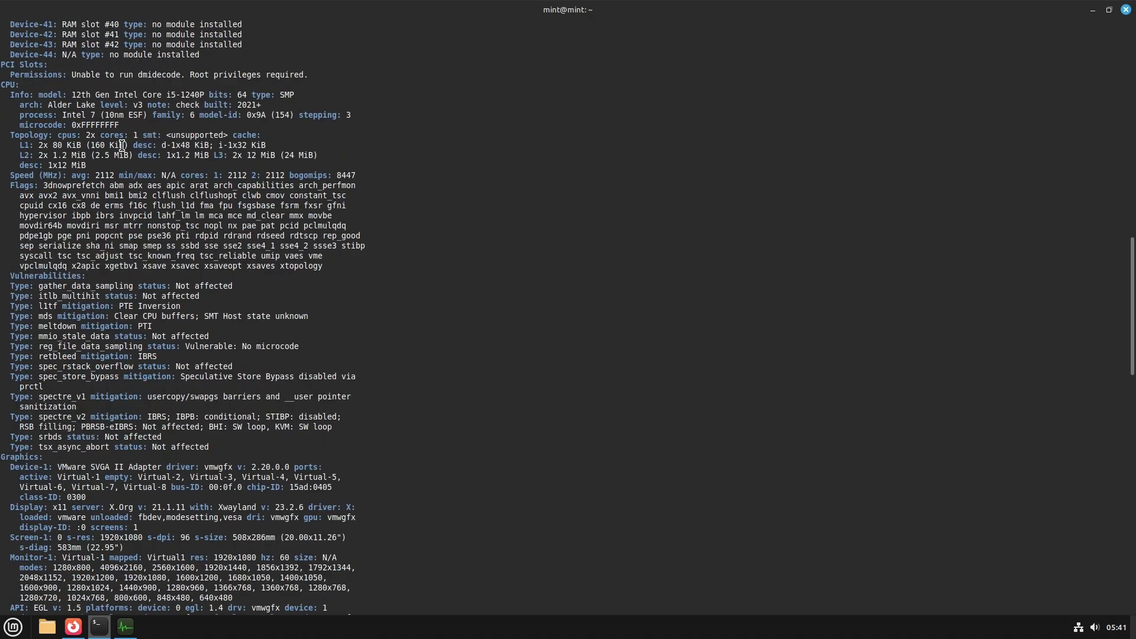
{"action": "left_click_drag", "start_coordinate": [60, 106], "coordinate": [258, 144]}
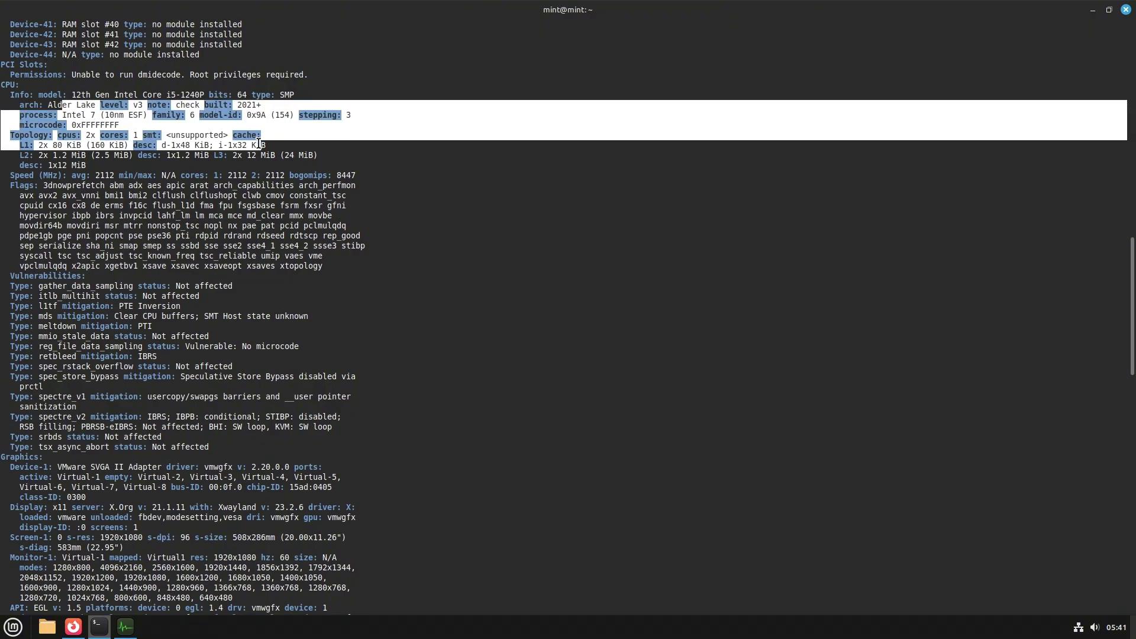
{"action": "scroll", "coordinate": [262, 164], "scroll_direction": "down", "scroll_amount": 4}
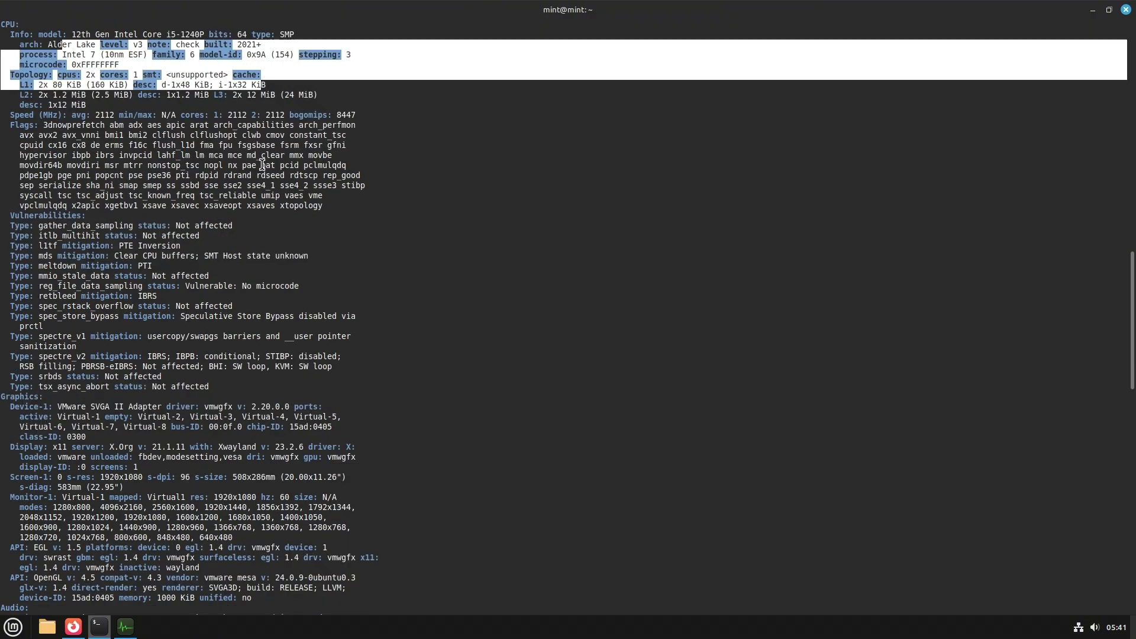
{"action": "scroll", "coordinate": [262, 164], "scroll_direction": "down", "scroll_amount": 12}
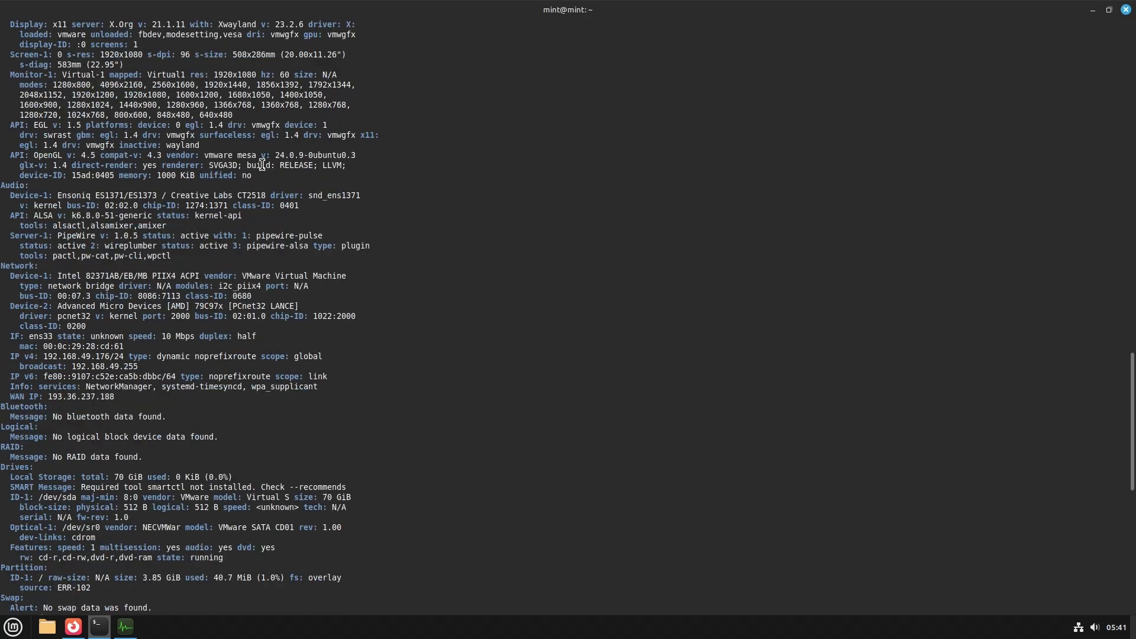
{"action": "scroll", "coordinate": [262, 164], "scroll_direction": "down", "scroll_amount": 17}
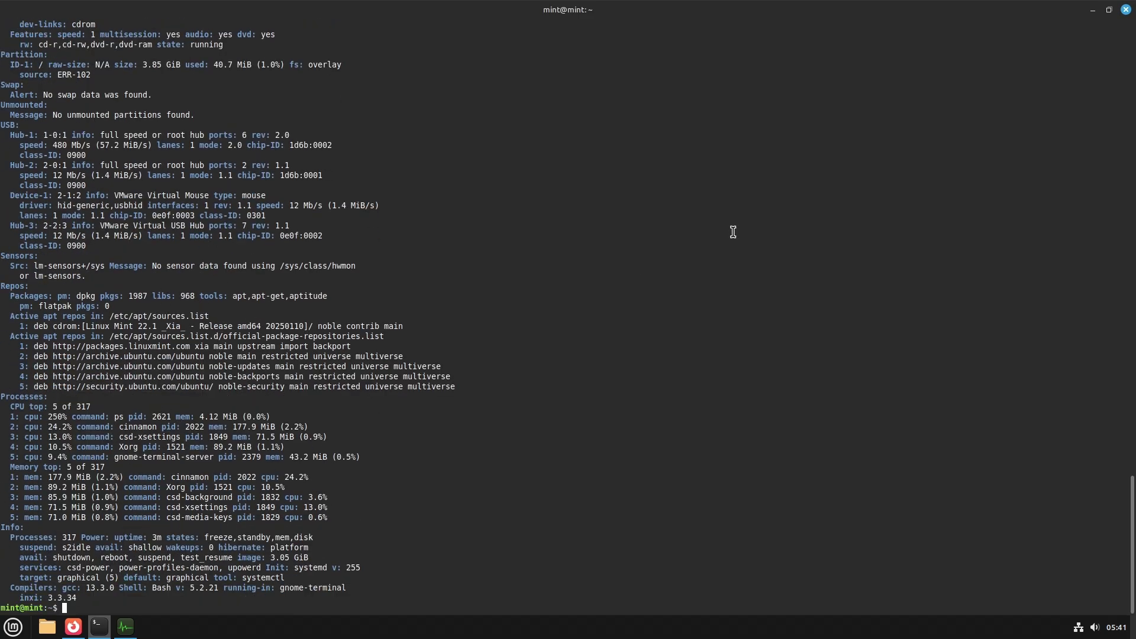
{"action": "left_click", "coordinate": [1126, 10]}
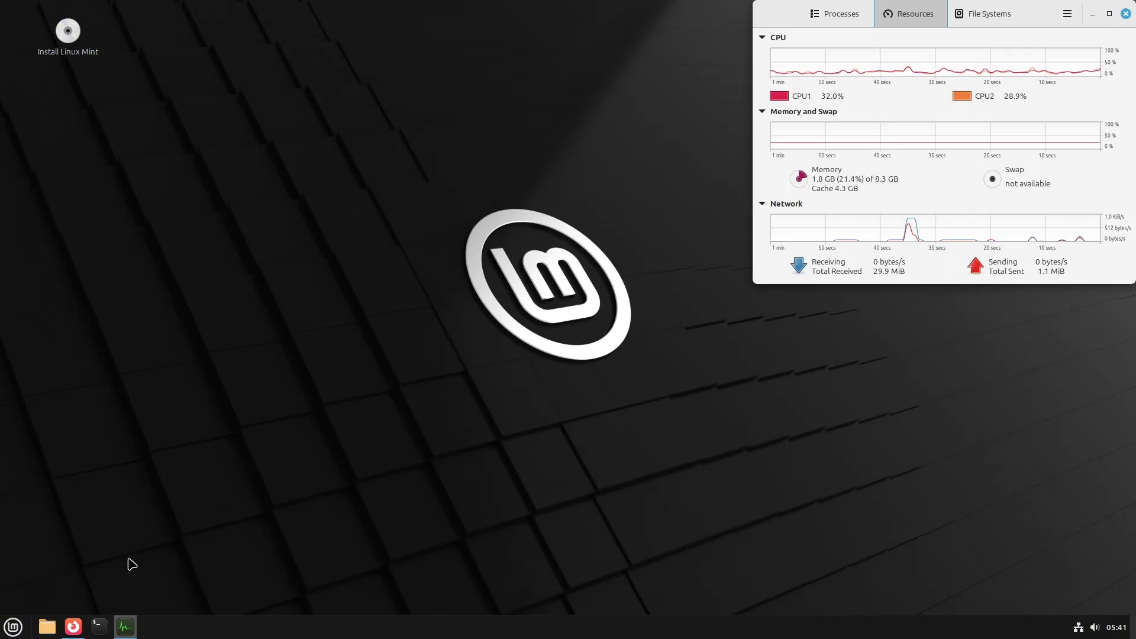
Switch to Firefox and look over the Linux Mint 22.1 "Xia" download page
{"action": "left_click", "coordinate": [74, 629]}
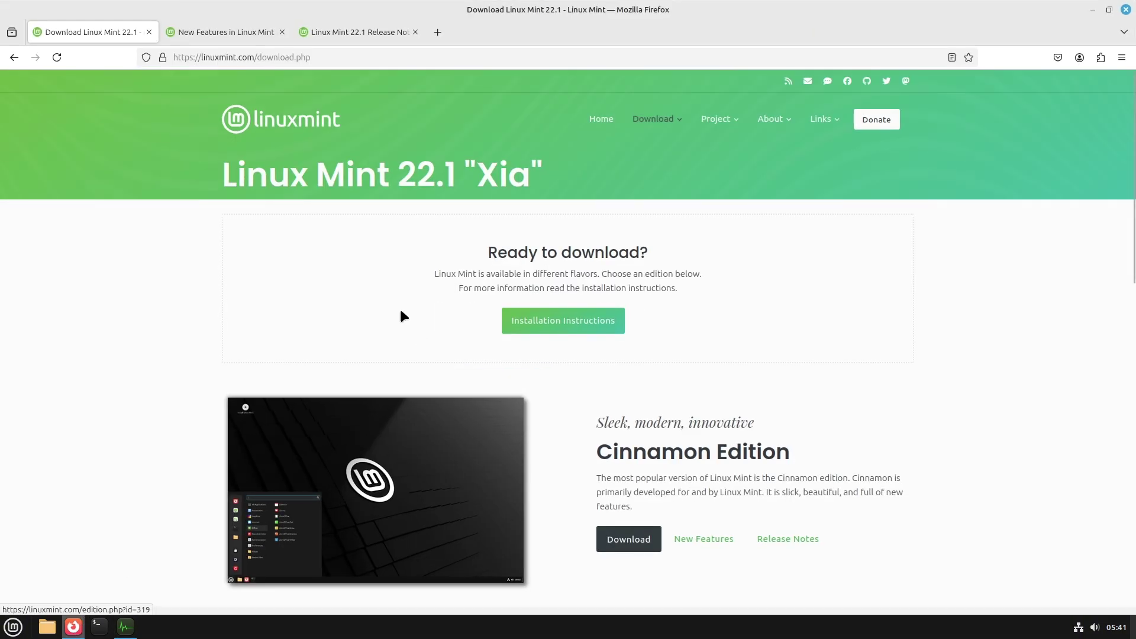
{"action": "scroll", "coordinate": [358, 311], "scroll_direction": "down", "scroll_amount": 1}
{"action": "scroll", "coordinate": [355, 299], "scroll_direction": "down", "scroll_amount": 2}
{"action": "scroll", "coordinate": [353, 284], "scroll_direction": "up", "scroll_amount": 2}
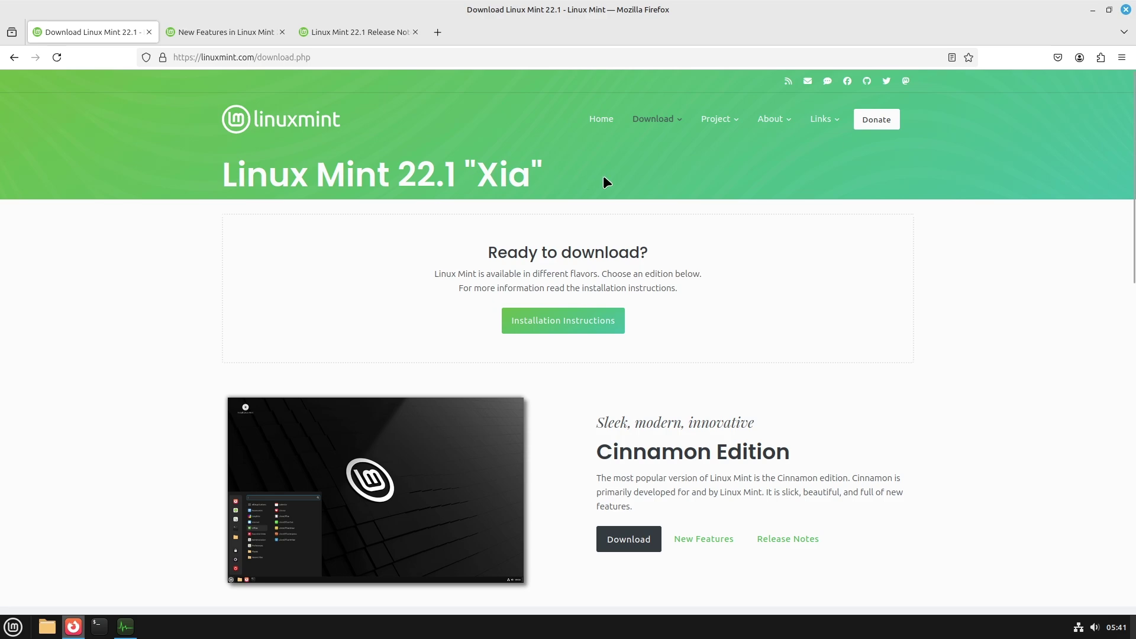
Check the browser version in the About Mozilla Firefox dialog and close it
{"action": "left_click", "coordinate": [1121, 58]}
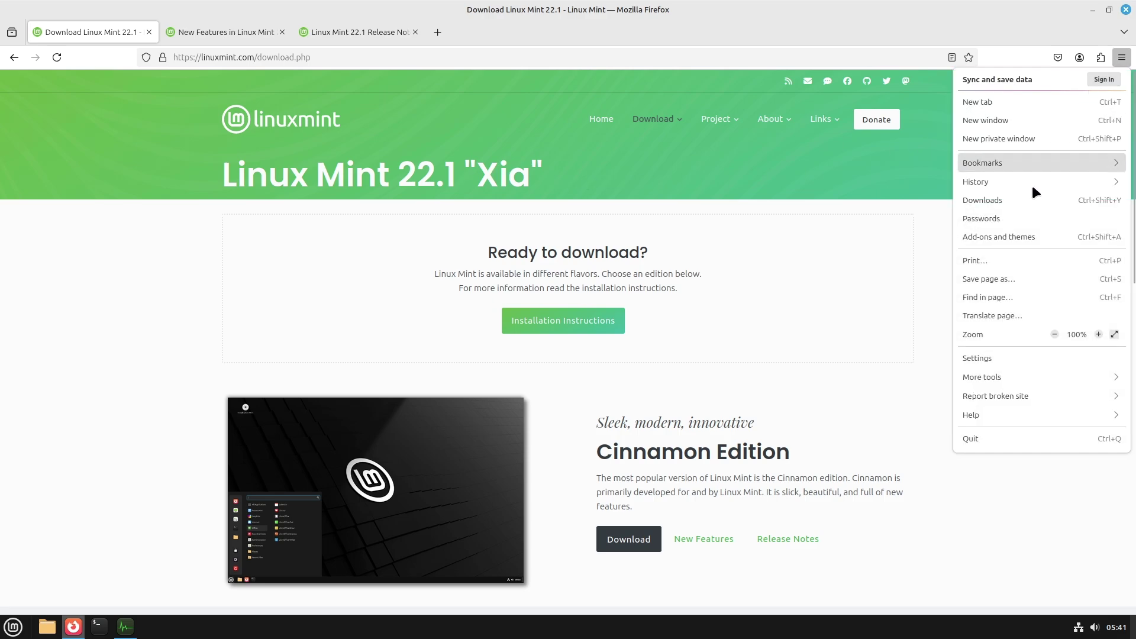
{"action": "left_click", "coordinate": [984, 415]}
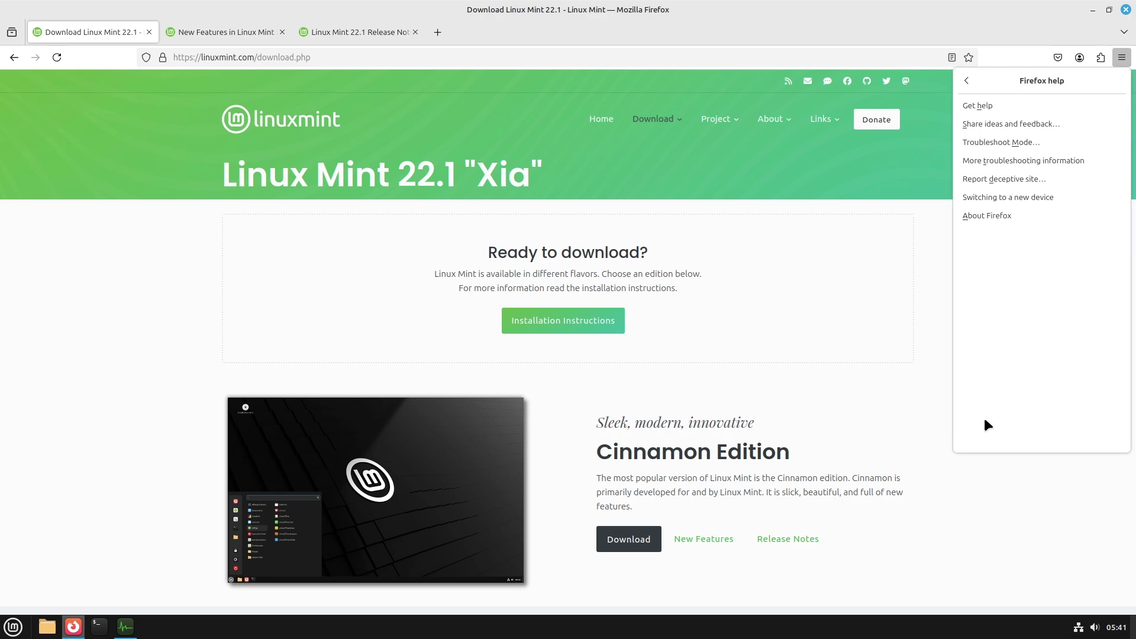
{"action": "left_click", "coordinate": [989, 215]}
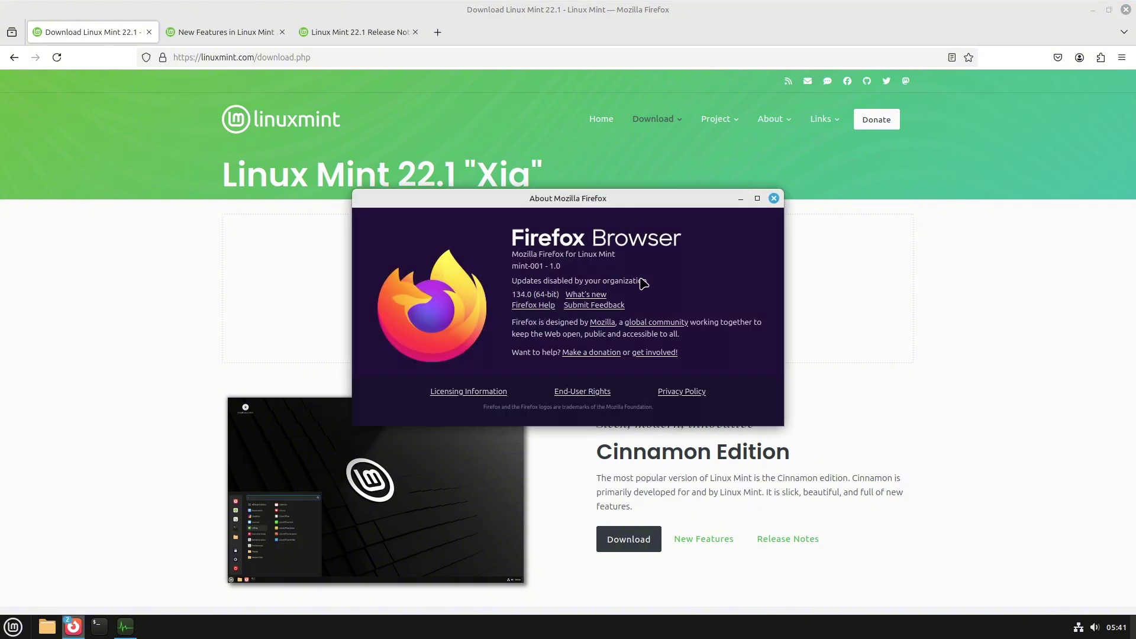
{"action": "left_click", "coordinate": [772, 202]}
Look over the Cinnamon Edition entry on the download page and the support period in the New Features page's Linux Mint 22.1 introduction
{"action": "scroll", "coordinate": [746, 260], "scroll_direction": "down", "scroll_amount": 4}
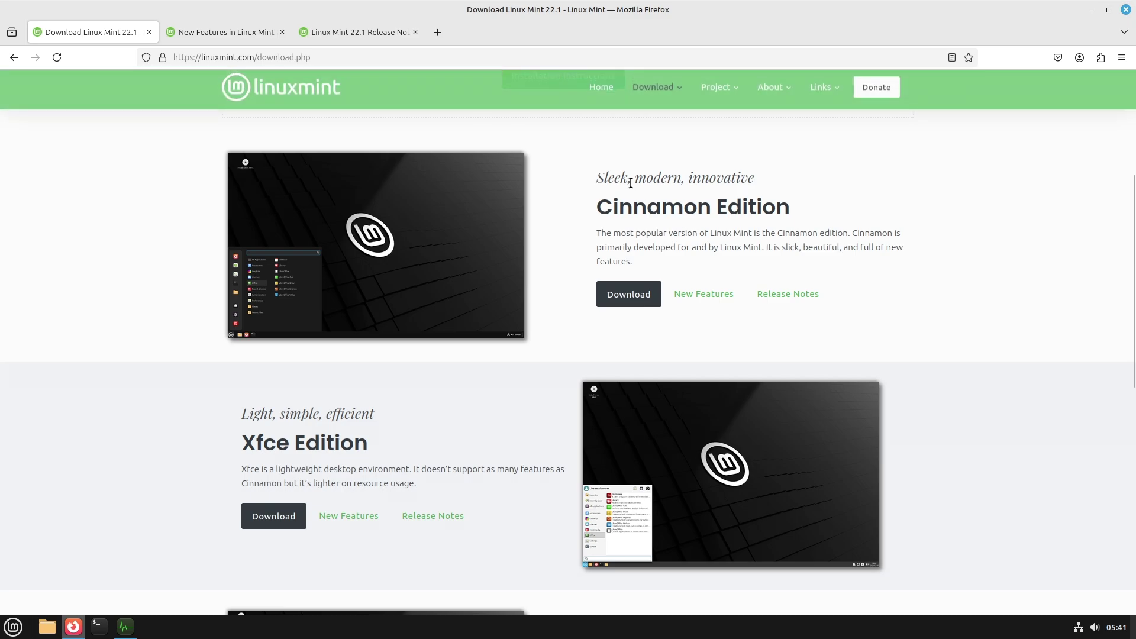
{"action": "left_click_drag", "start_coordinate": [613, 205], "coordinate": [816, 201]}
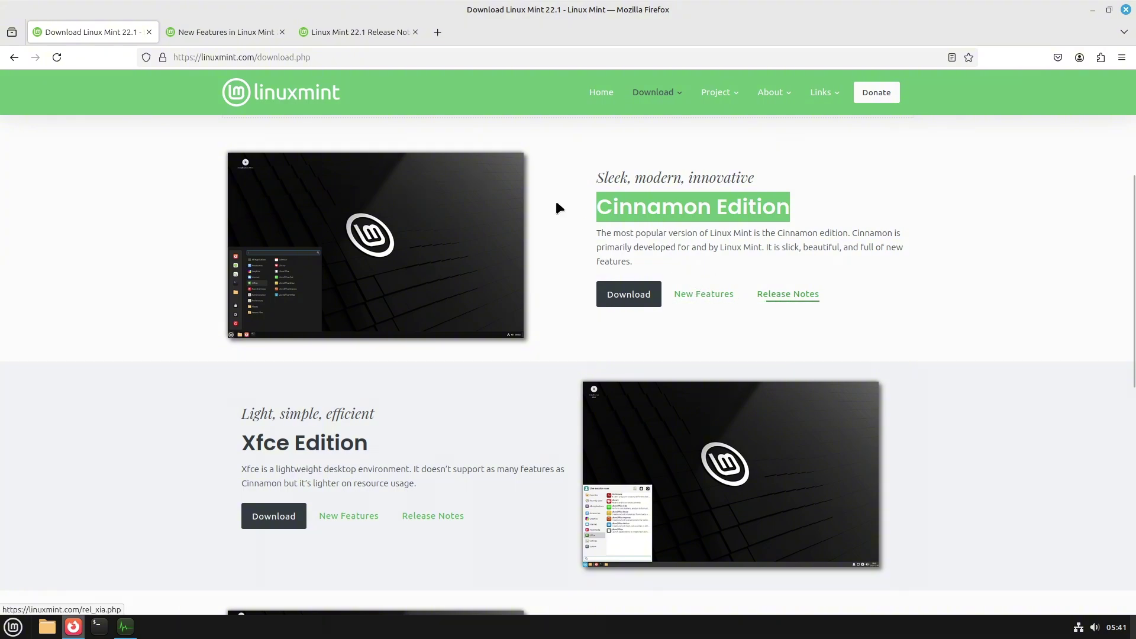
{"action": "left_click", "coordinate": [227, 31]}
{"action": "scroll", "coordinate": [341, 225], "scroll_direction": "down", "scroll_amount": 3}
{"action": "scroll", "coordinate": [249, 155], "scroll_direction": "up", "scroll_amount": 2}
{"action": "left_click_drag", "start_coordinate": [223, 198], "coordinate": [437, 211]}
{"action": "left_click", "coordinate": [541, 209]}
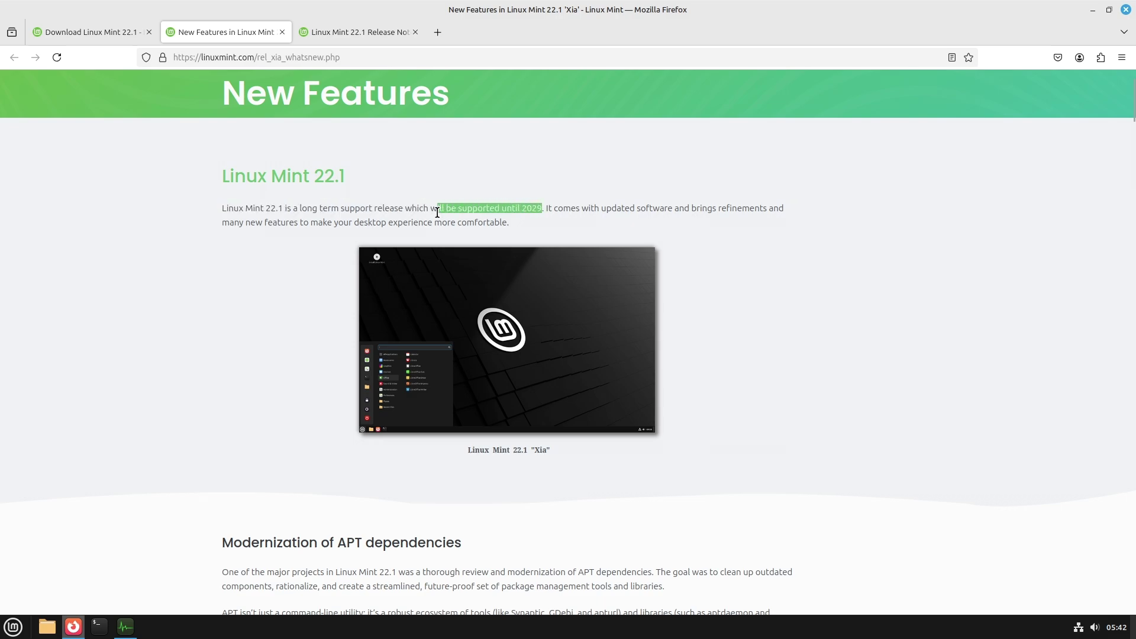
Read through the Modernization of APT dependencies section of the New Features page, down to the Power Modes section
{"action": "scroll", "coordinate": [719, 197], "scroll_direction": "down", "scroll_amount": 5}
{"action": "left_click_drag", "start_coordinate": [223, 296], "coordinate": [464, 293]}
{"action": "scroll", "coordinate": [465, 296], "scroll_direction": "down", "scroll_amount": 5}
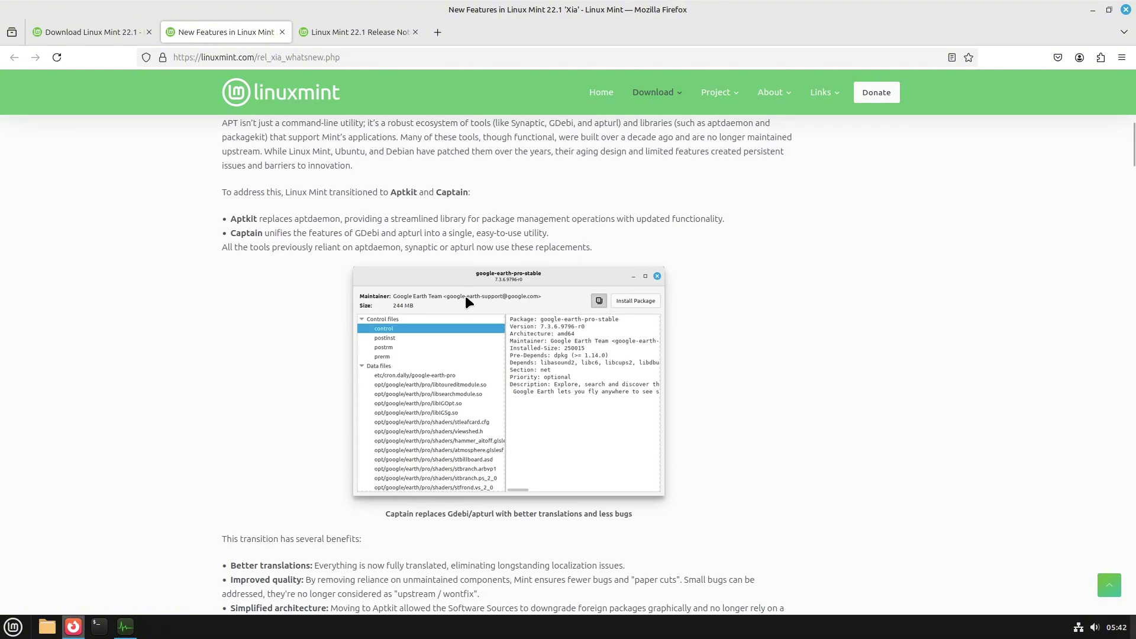
{"action": "scroll", "coordinate": [532, 378], "scroll_direction": "down", "scroll_amount": 5}
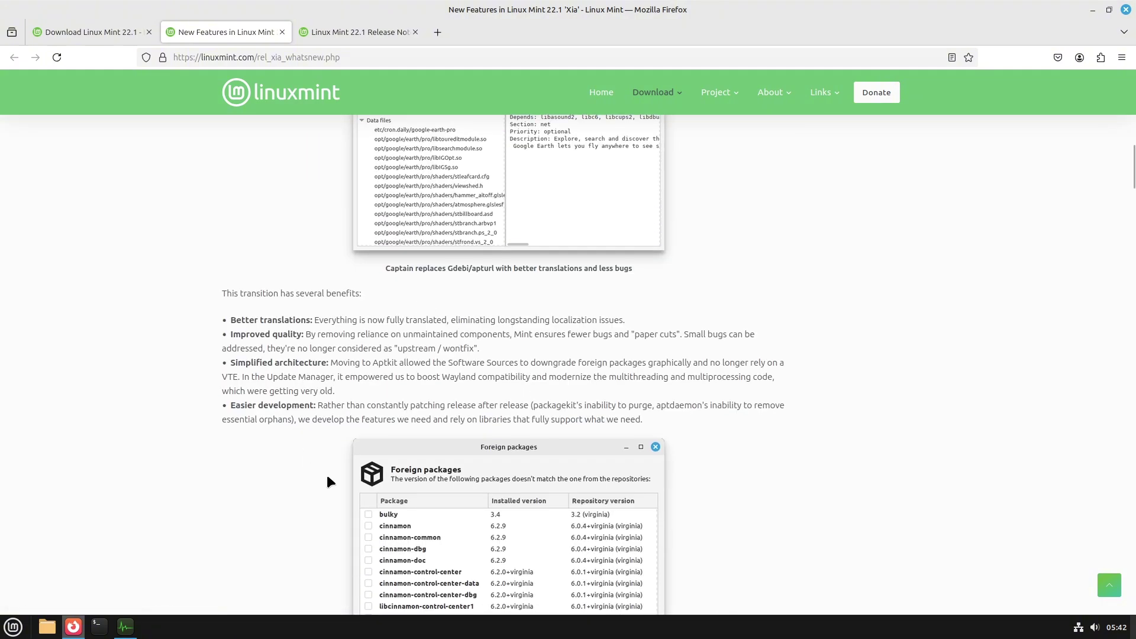
{"action": "scroll", "coordinate": [514, 317], "scroll_direction": "down", "scroll_amount": 5}
{"action": "scroll", "coordinate": [521, 264], "scroll_direction": "down", "scroll_amount": 7}
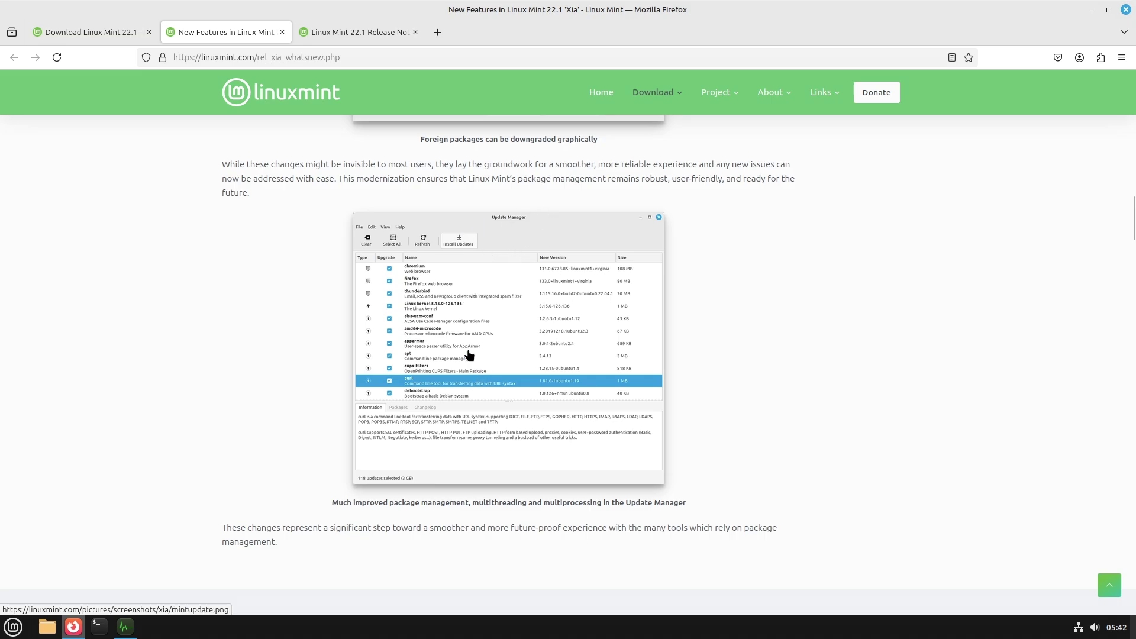
{"action": "scroll", "coordinate": [465, 376], "scroll_direction": "down", "scroll_amount": 10}
{"action": "scroll", "coordinate": [393, 294], "scroll_direction": "up", "scroll_amount": 1}
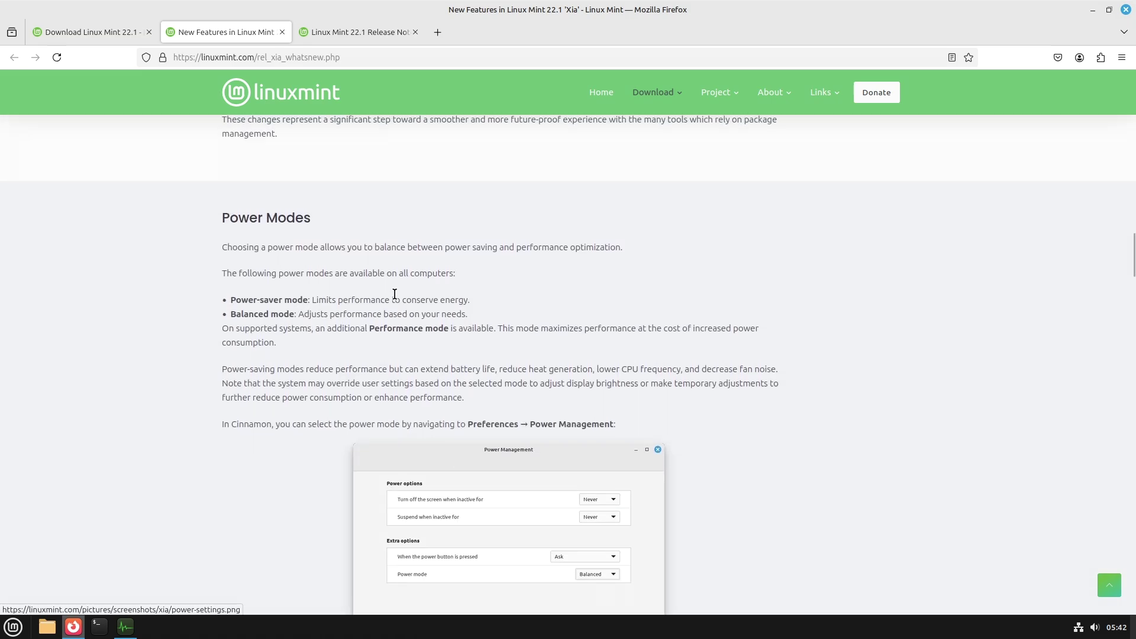
Open Power Management in System Settings, check the available power mode options and close the window
{"action": "left_click", "coordinate": [13, 627]}
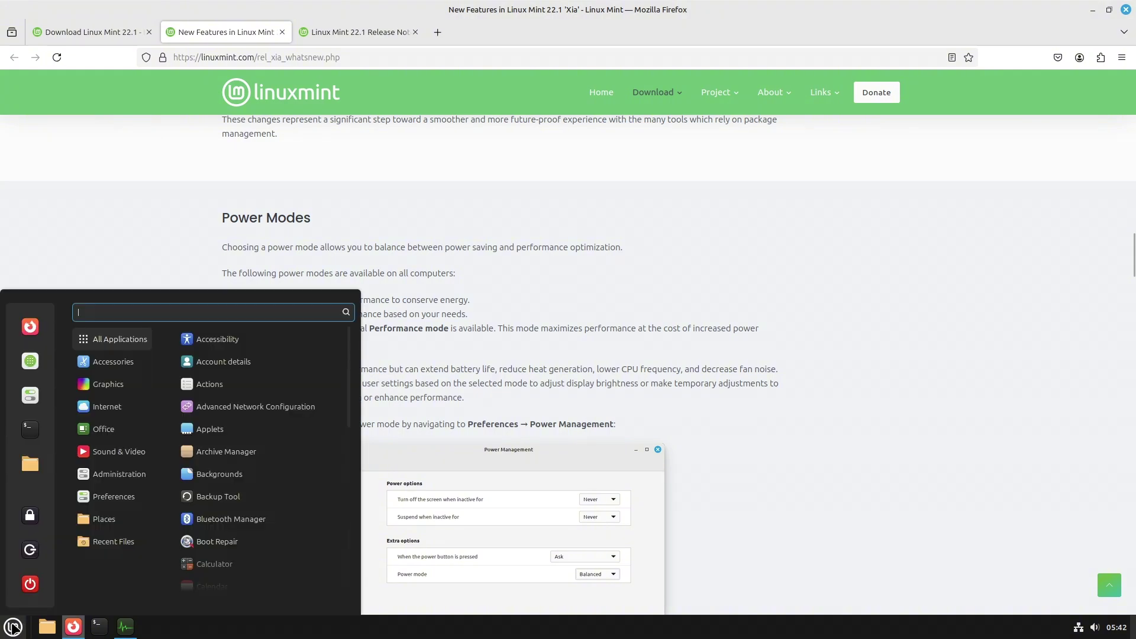
{"action": "mouse_move", "coordinate": [104, 429]}
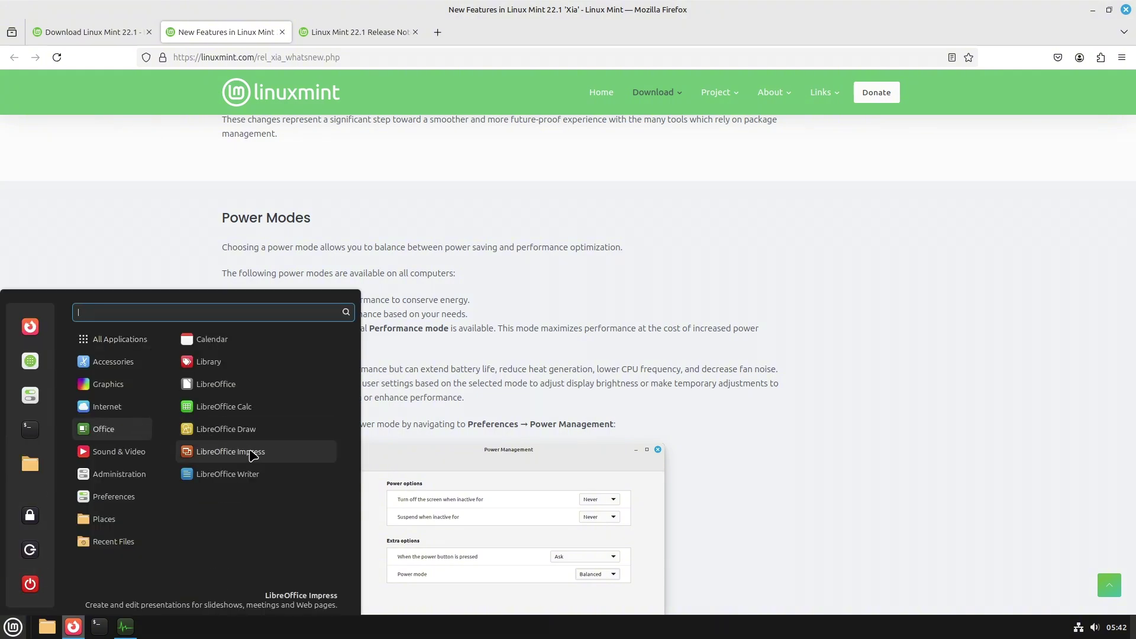
{"action": "left_click", "coordinate": [30, 395]}
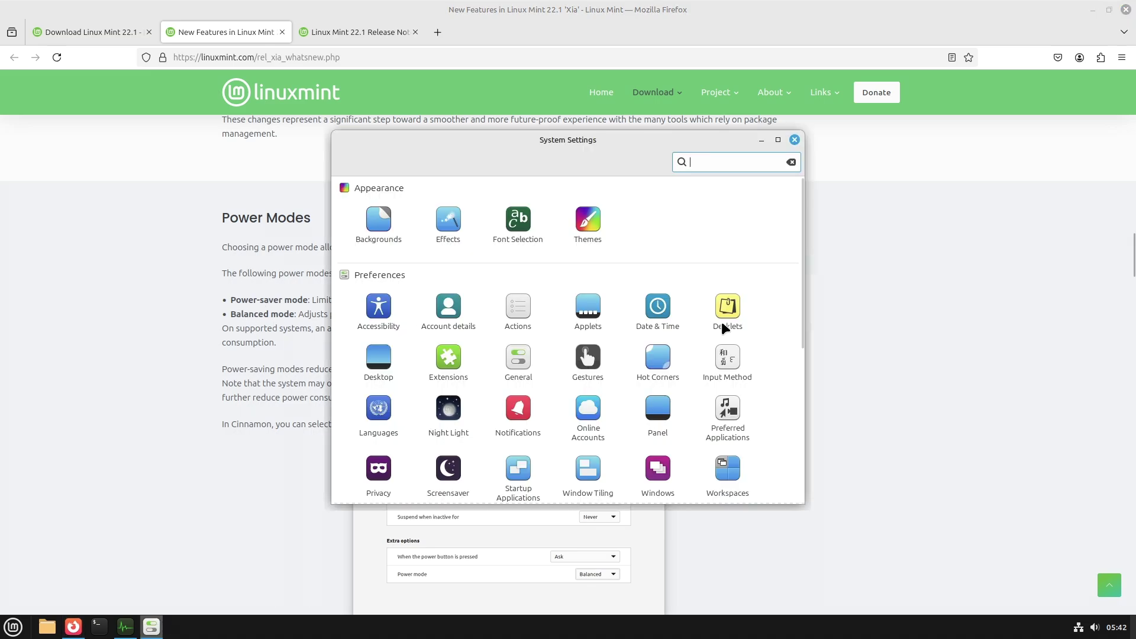
{"action": "scroll", "coordinate": [720, 319], "scroll_direction": "down", "scroll_amount": 5}
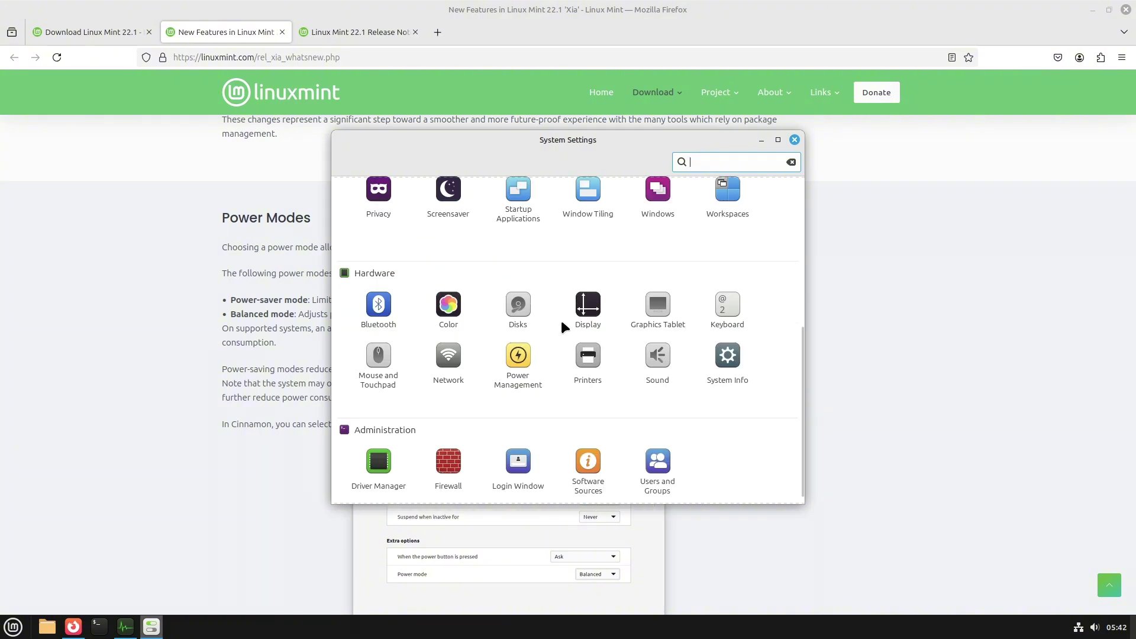
{"action": "left_click", "coordinate": [531, 351]}
{"action": "left_click", "coordinate": [735, 333]}
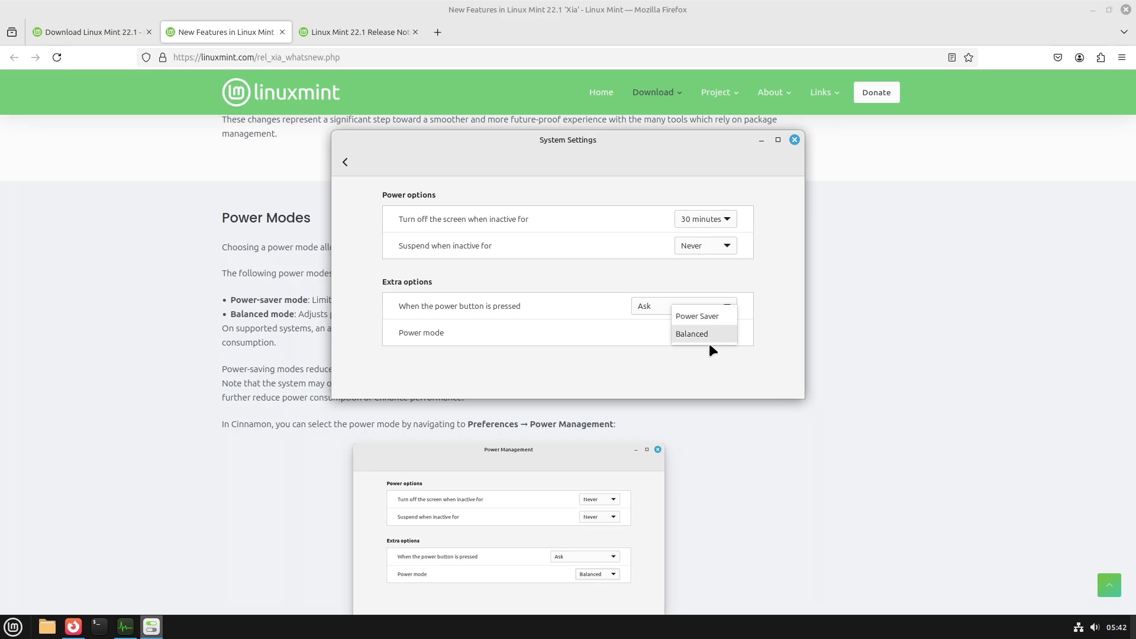
{"action": "left_click", "coordinate": [730, 365]}
{"action": "left_click_drag", "start_coordinate": [604, 139], "coordinate": [762, 153]}
{"action": "left_click", "coordinate": [952, 153]}
Read the rest of the Power Modes section, covering the power applet and the powerprofilesctl commands for switching modes
{"action": "scroll", "coordinate": [719, 271], "scroll_direction": "down", "scroll_amount": 1}
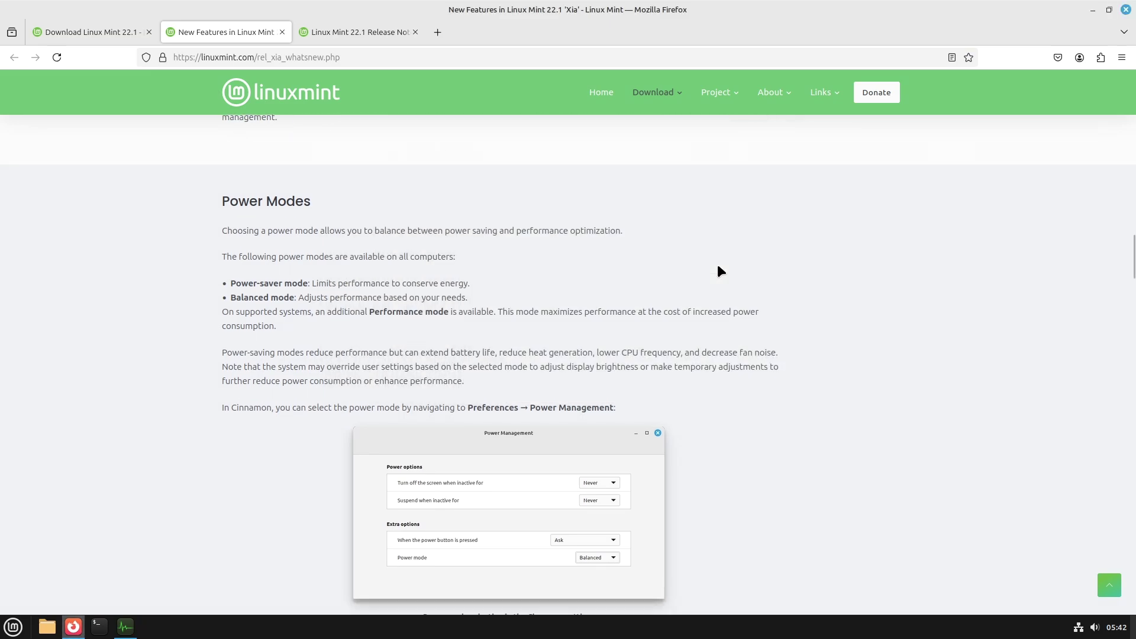
{"action": "scroll", "coordinate": [719, 269], "scroll_direction": "down", "scroll_amount": 5}
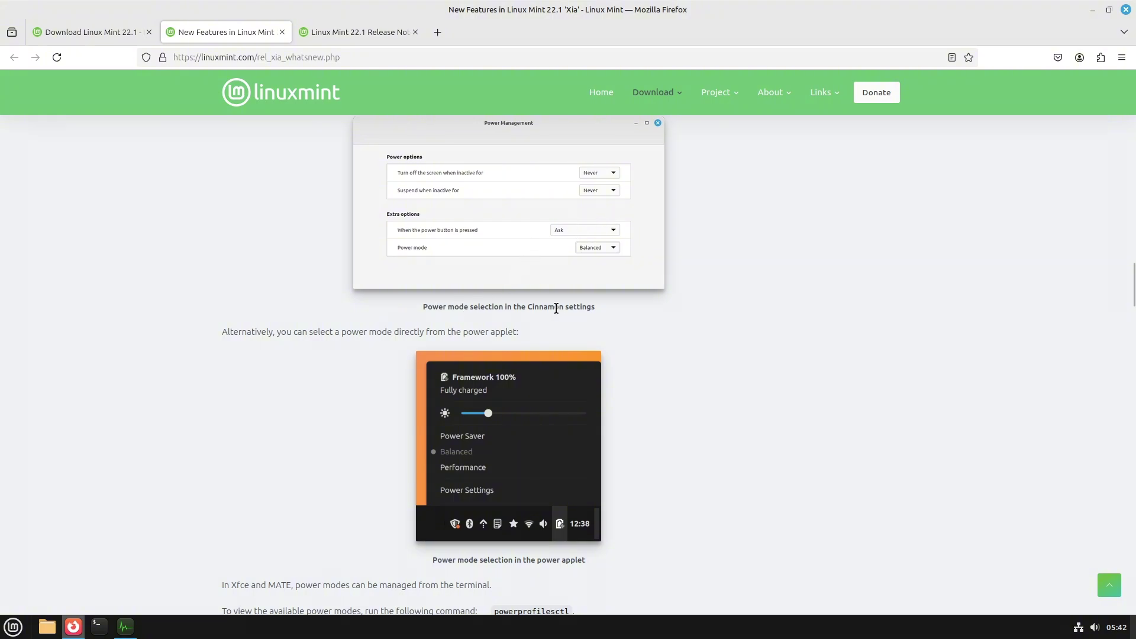
{"action": "scroll", "coordinate": [494, 261], "scroll_direction": "down", "scroll_amount": 3}
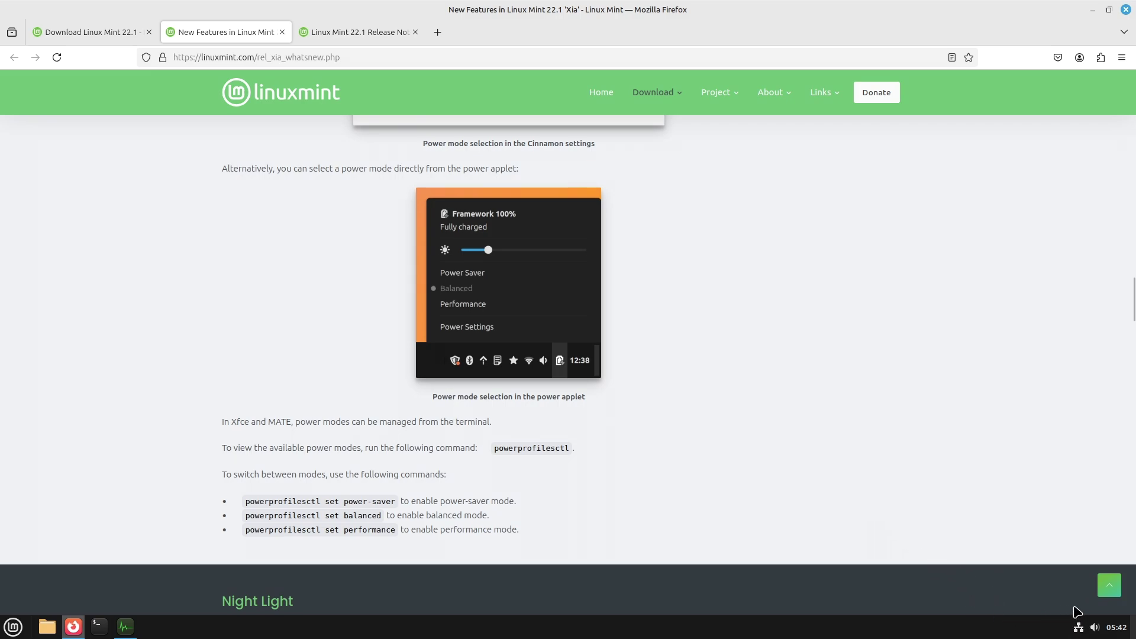
{"action": "scroll", "coordinate": [626, 423], "scroll_direction": "down", "scroll_amount": 5}
{"action": "scroll", "coordinate": [591, 384], "scroll_direction": "up", "scroll_amount": 3}
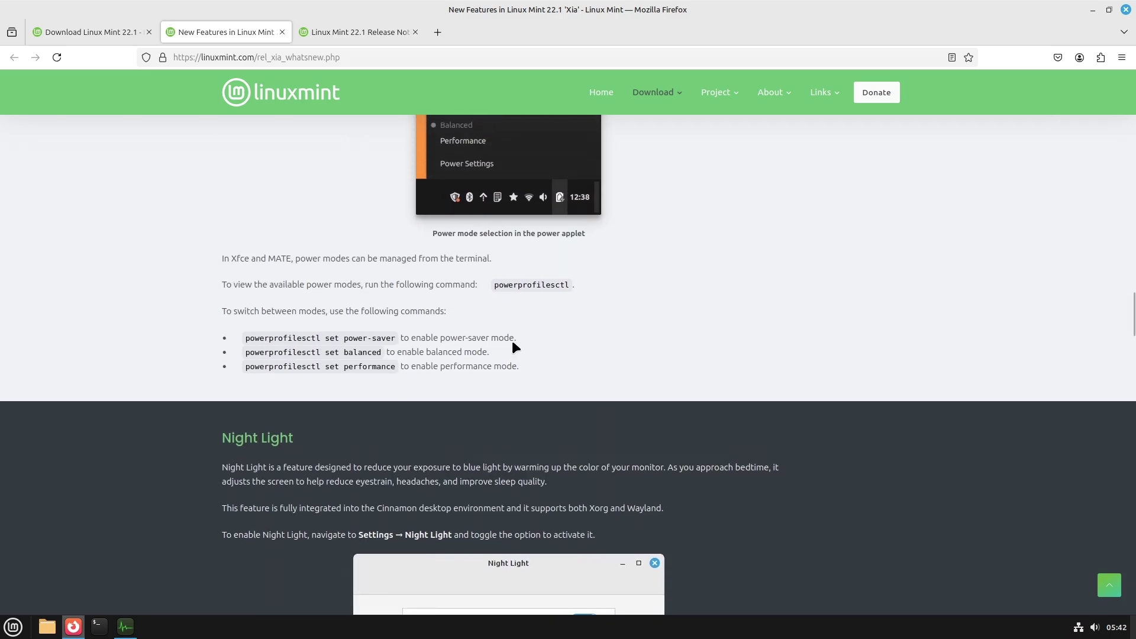
{"action": "left_click_drag", "start_coordinate": [243, 335], "coordinate": [396, 366]}
Copy the powerprofilesctl command from the page and run it in a terminal to list the available power modes
{"action": "left_click_drag", "start_coordinate": [569, 286], "coordinate": [528, 286]}
{"action": "right_click", "coordinate": [498, 286]}
{"action": "left_click", "coordinate": [281, 468]}
{"action": "left_click", "coordinate": [99, 626]}
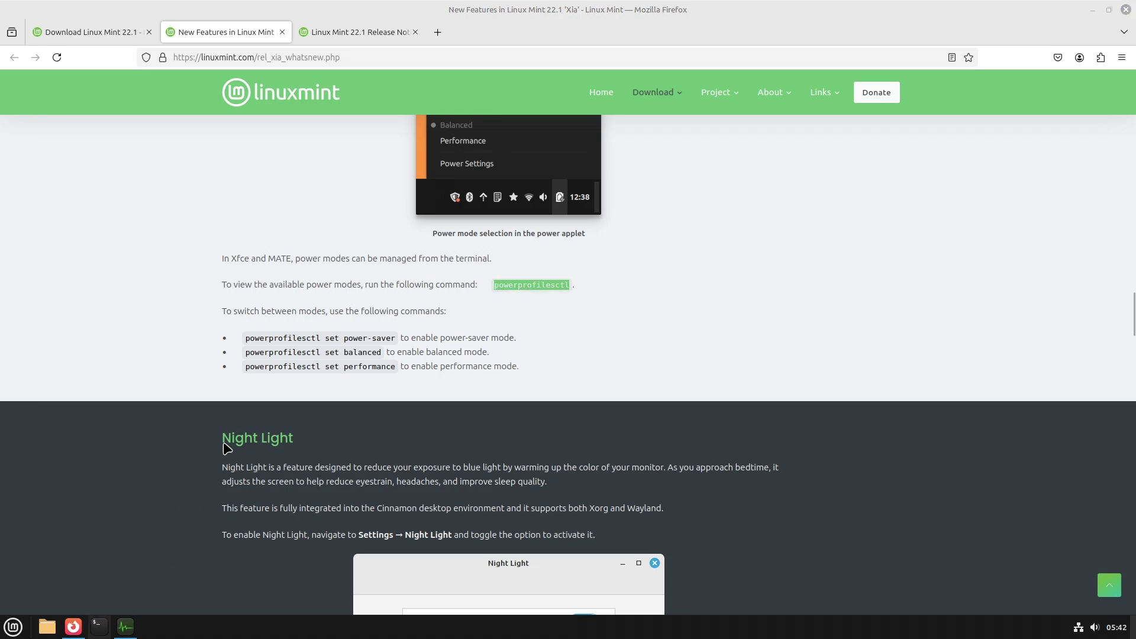
{"action": "right_click", "coordinate": [183, 72]}
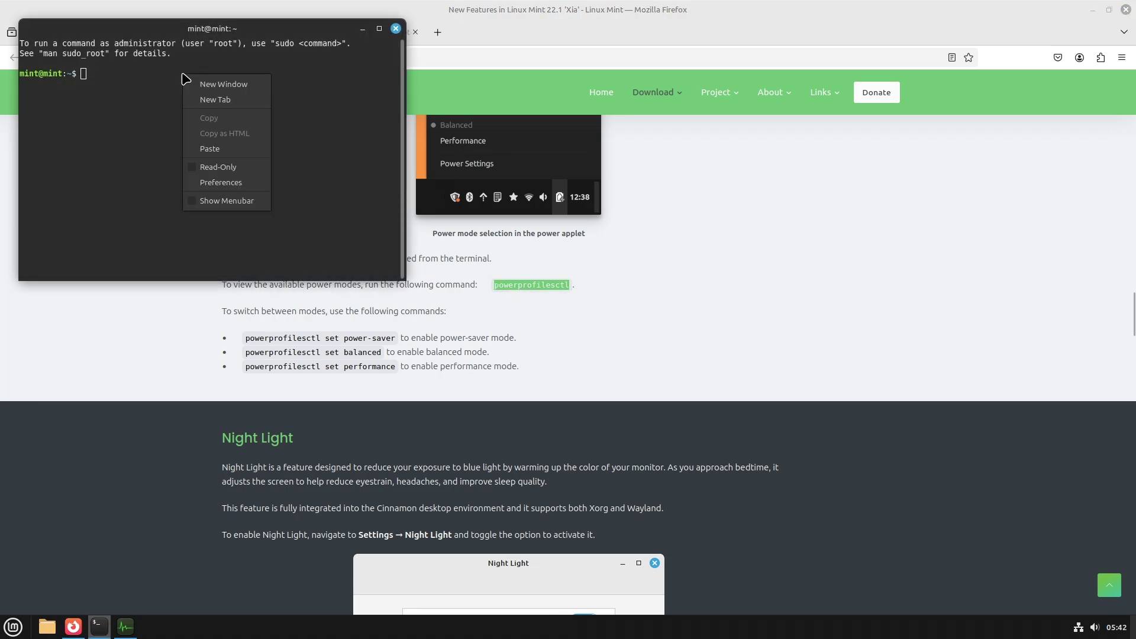
{"action": "left_click", "coordinate": [222, 150]}
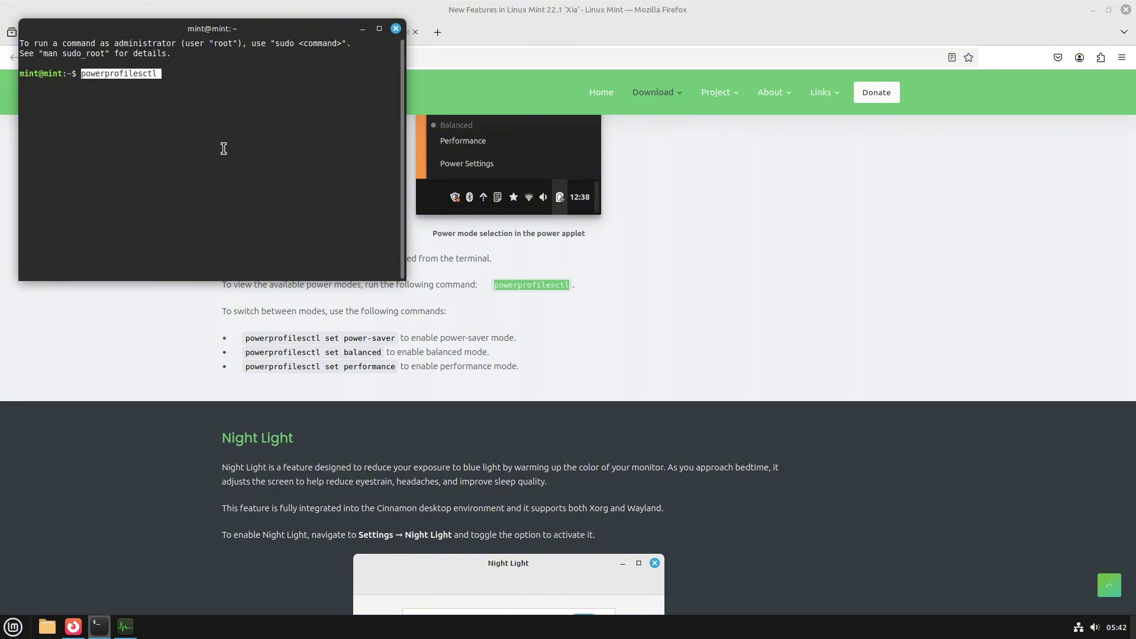
{"action": "key", "text": "Return"}
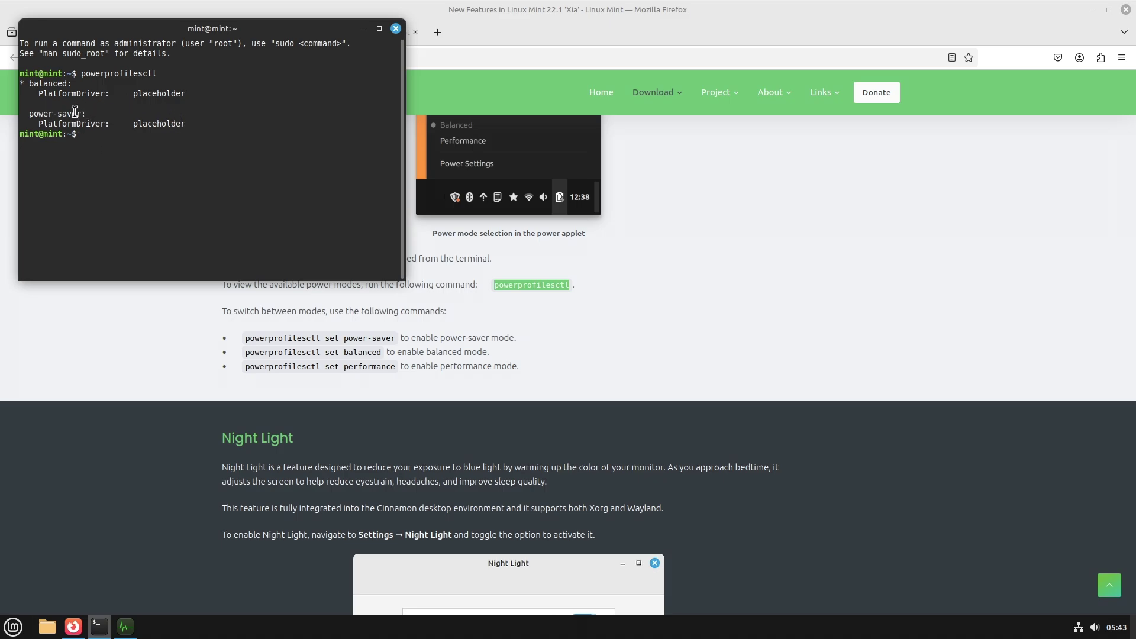
{"action": "left_click_drag", "start_coordinate": [34, 83], "coordinate": [65, 112]}
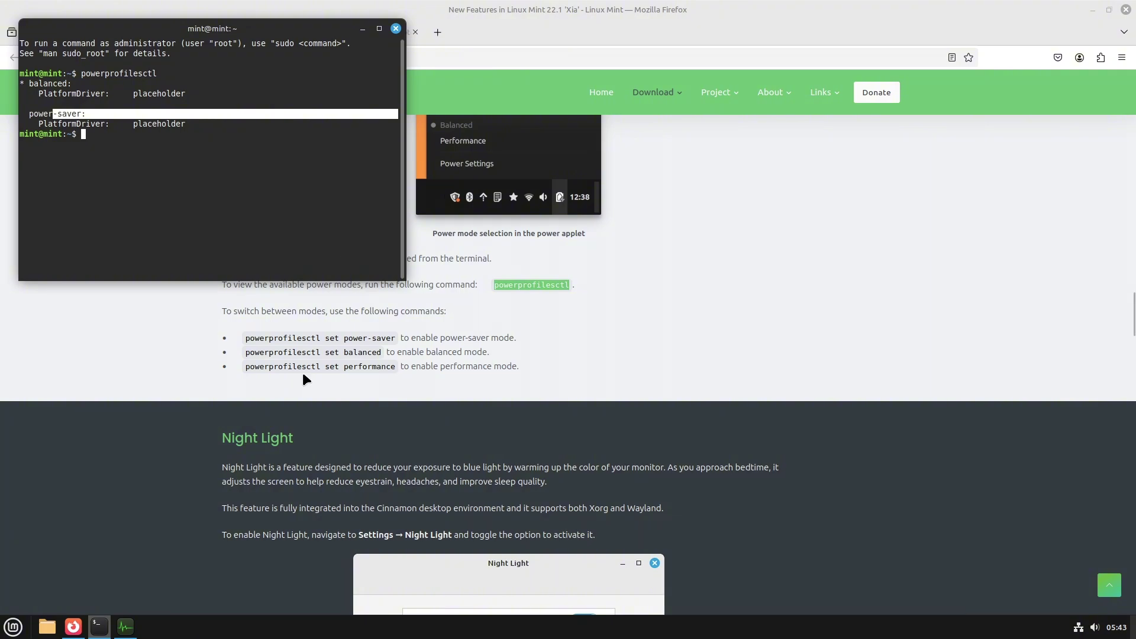
Try to enable performance mode by running the copied command powerprofilesctl set performance in the terminal, and close the terminal
{"action": "left_click_drag", "start_coordinate": [517, 368], "coordinate": [237, 368]}
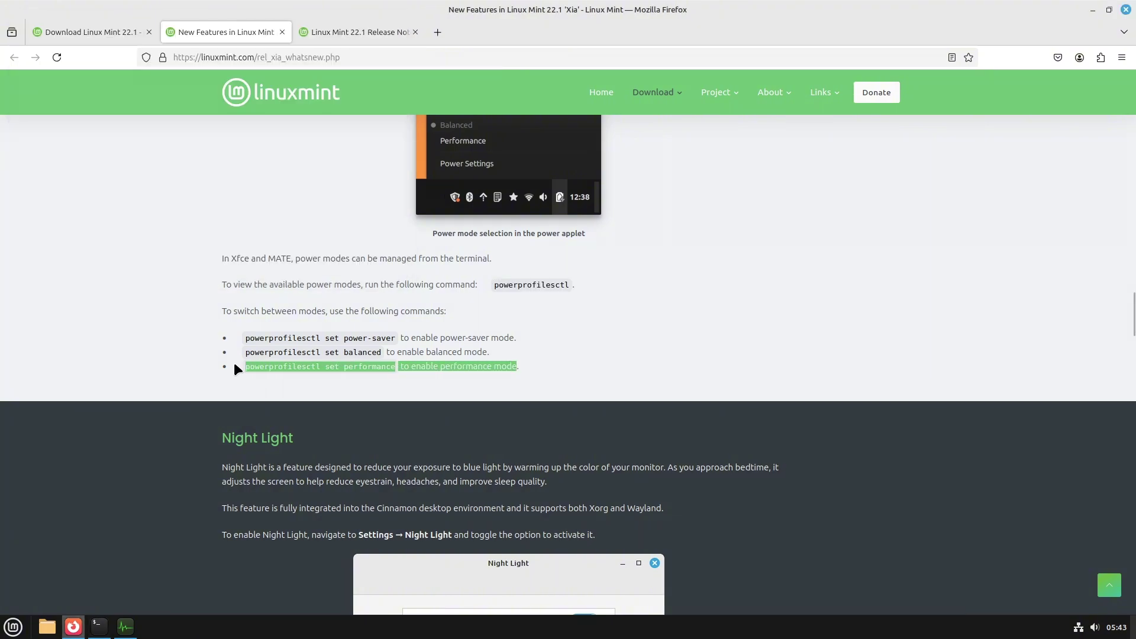
{"action": "left_click", "coordinate": [233, 363]}
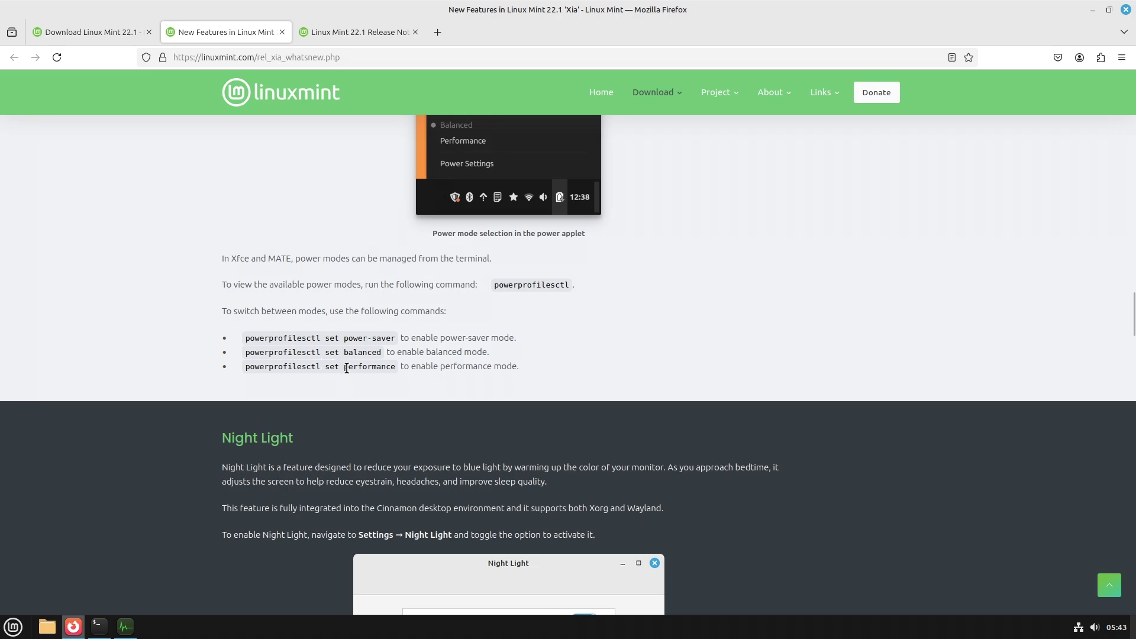
{"action": "left_click_drag", "start_coordinate": [393, 366], "coordinate": [245, 368]}
{"action": "right_click", "coordinate": [255, 368]}
{"action": "left_click", "coordinate": [292, 376]}
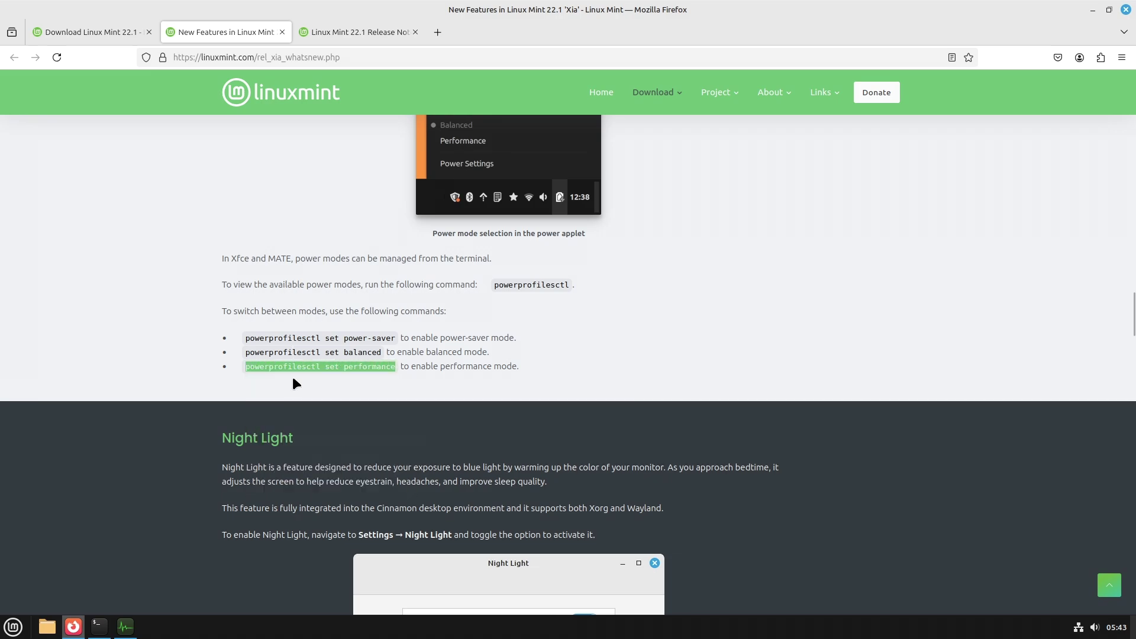
{"action": "left_click", "coordinate": [99, 626]}
{"action": "right_click", "coordinate": [101, 138]}
{"action": "left_click", "coordinate": [127, 177]}
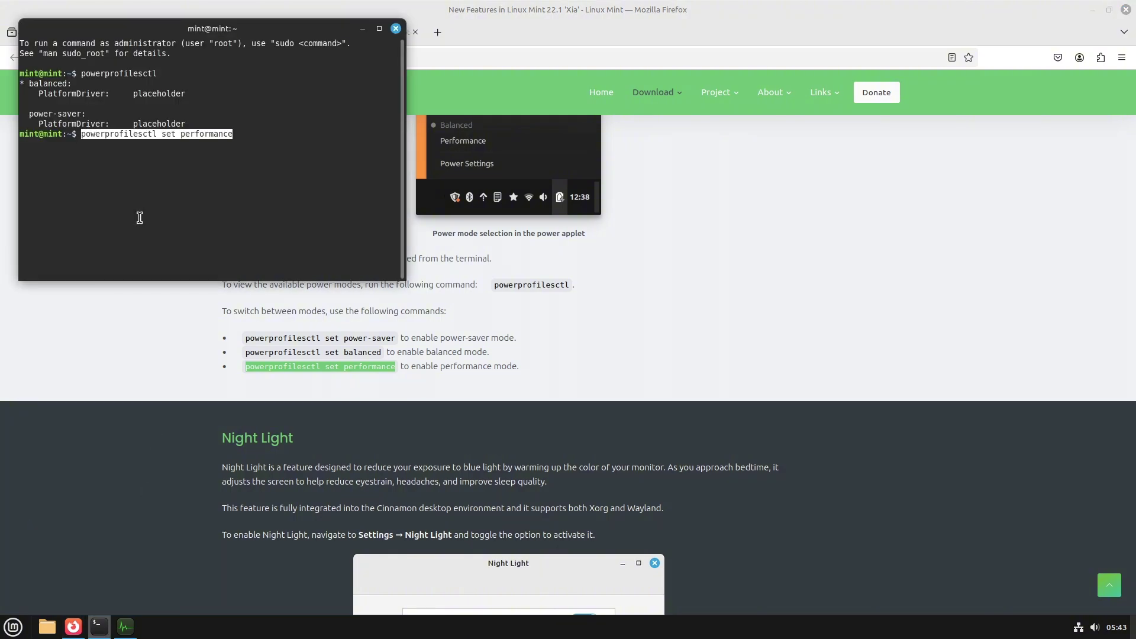
{"action": "key", "text": "Return"}
{"action": "left_click_drag", "start_coordinate": [62, 154], "coordinate": [272, 159]}
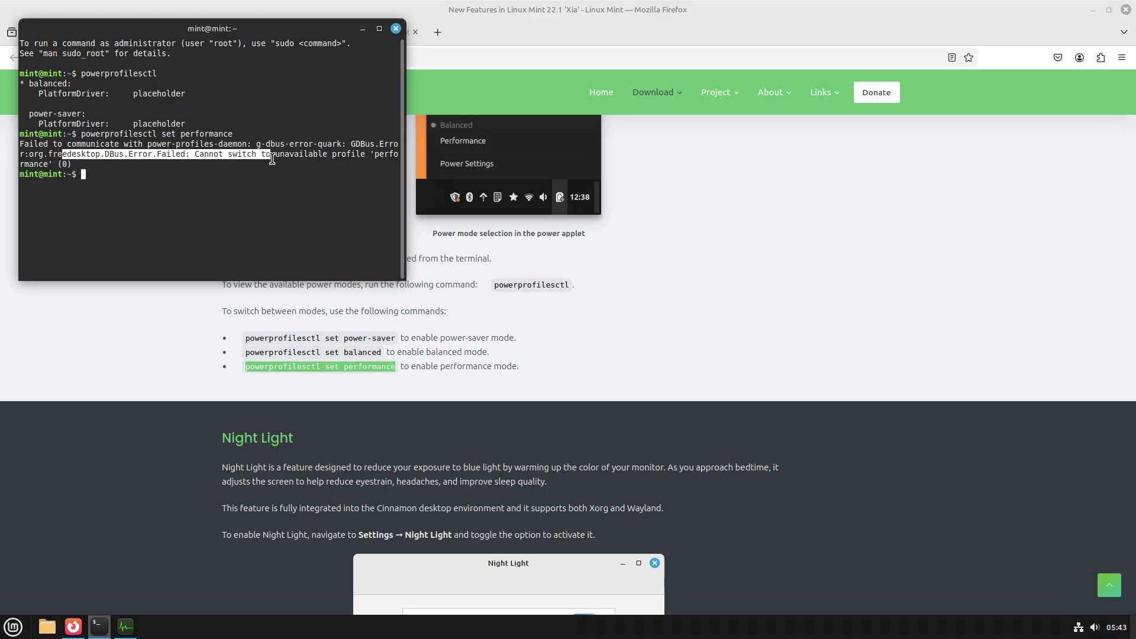
{"action": "left_click", "coordinate": [395, 30]}
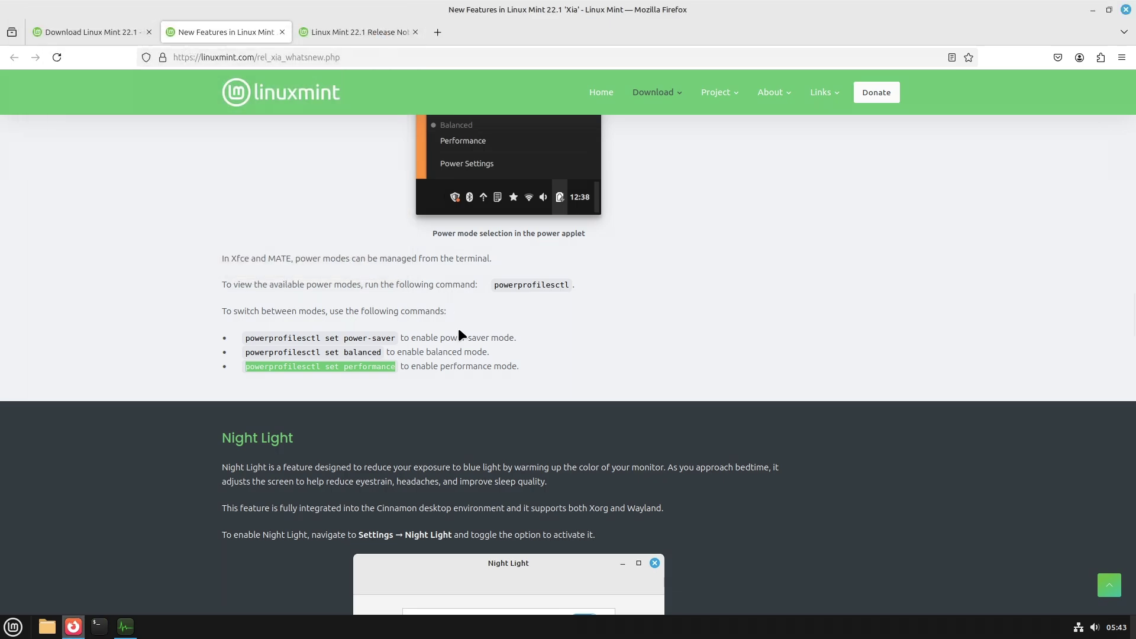
Read the Night Light section of the New Features page and open System Settings
{"action": "scroll", "coordinate": [455, 338], "scroll_direction": "down", "scroll_amount": 5}
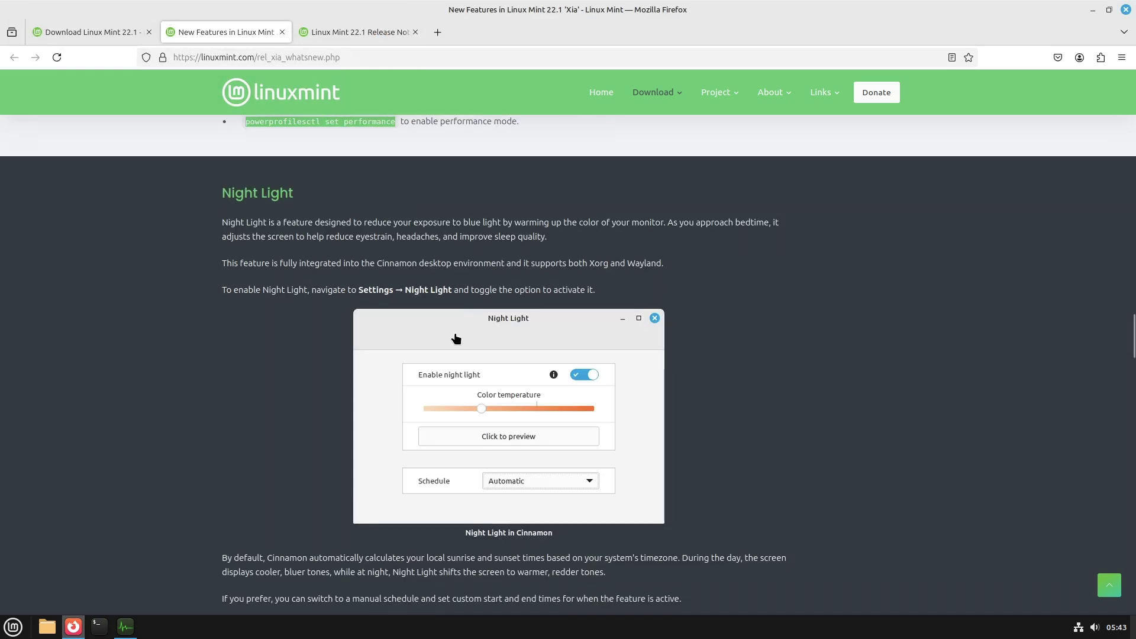
{"action": "left_click", "coordinate": [12, 627]}
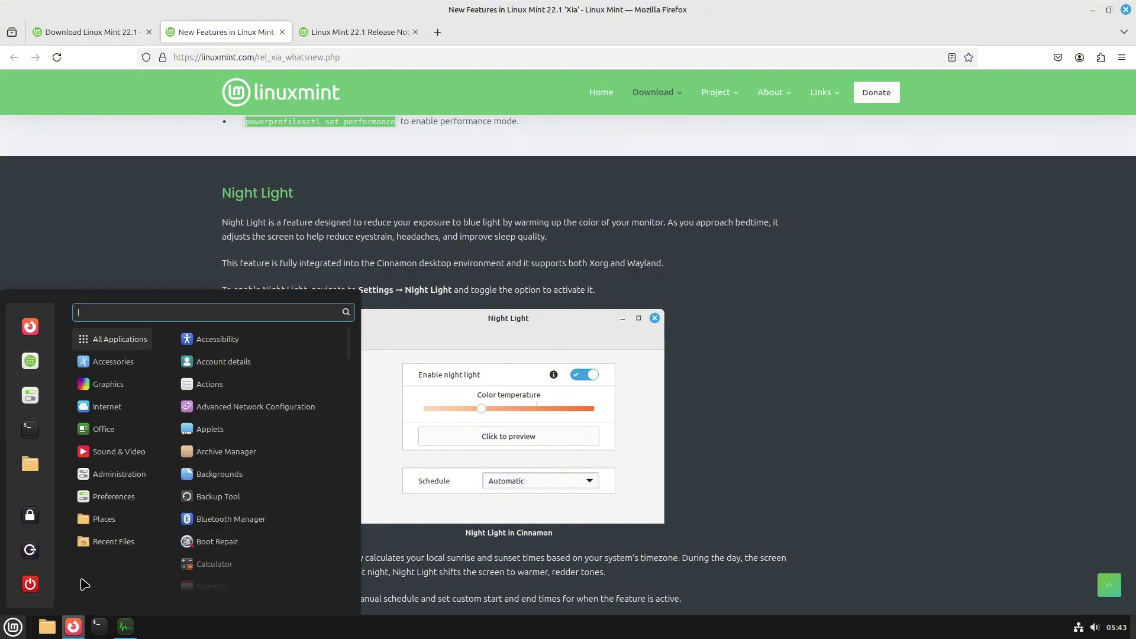
{"action": "mouse_move", "coordinate": [127, 497]}
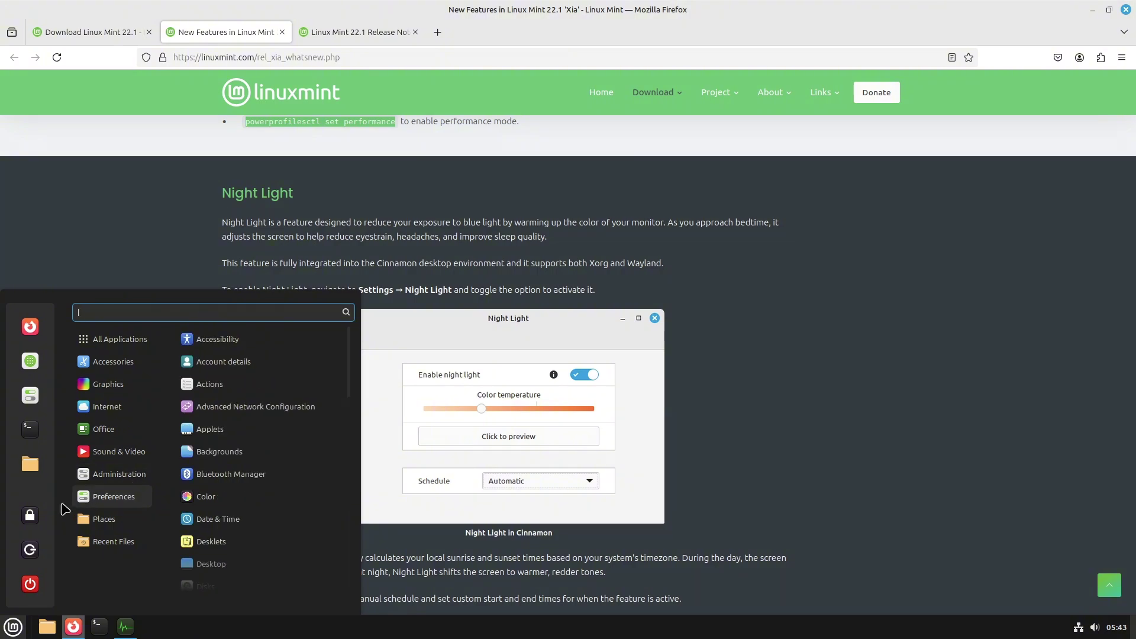
{"action": "left_click", "coordinate": [34, 408]}
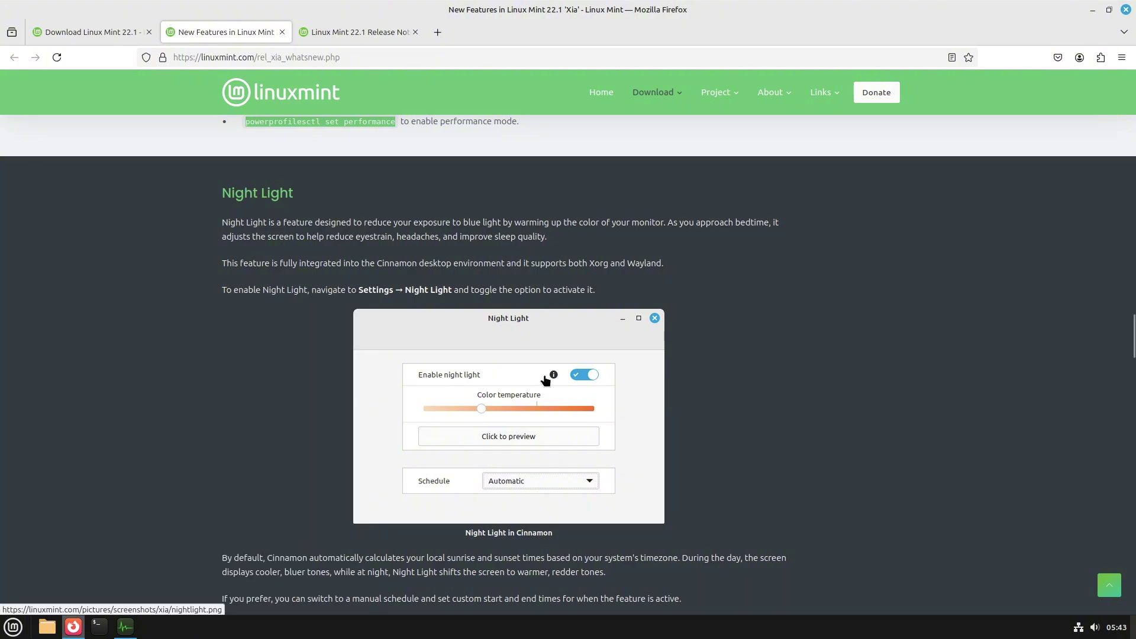
{"action": "scroll", "coordinate": [483, 324], "scroll_direction": "down", "scroll_amount": 3}
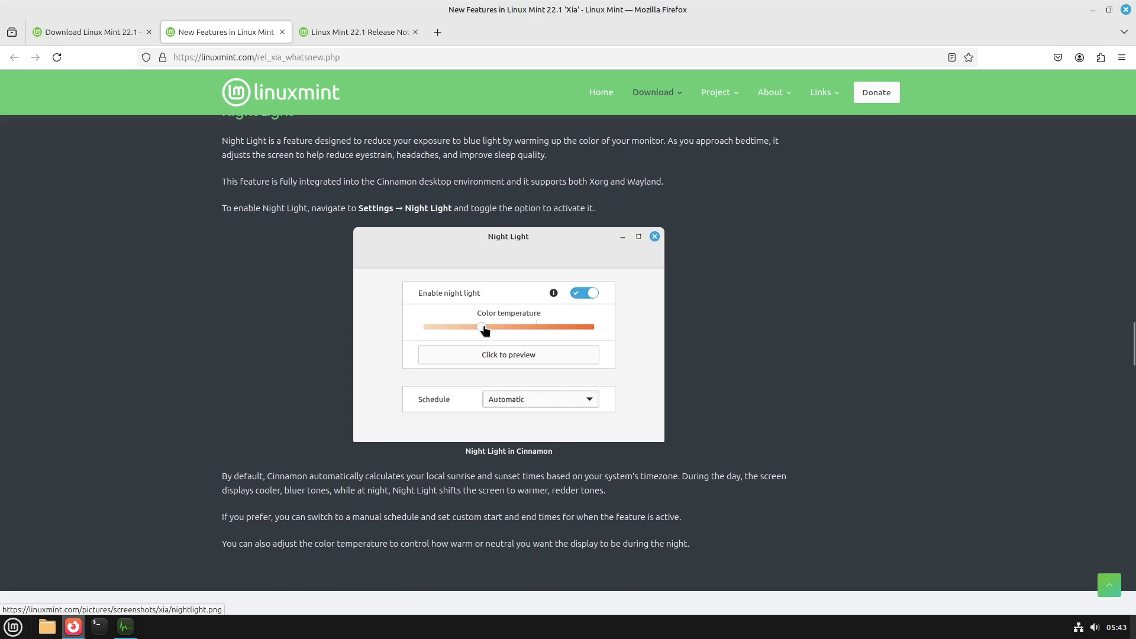
{"action": "scroll", "coordinate": [484, 325], "scroll_direction": "down", "scroll_amount": 4}
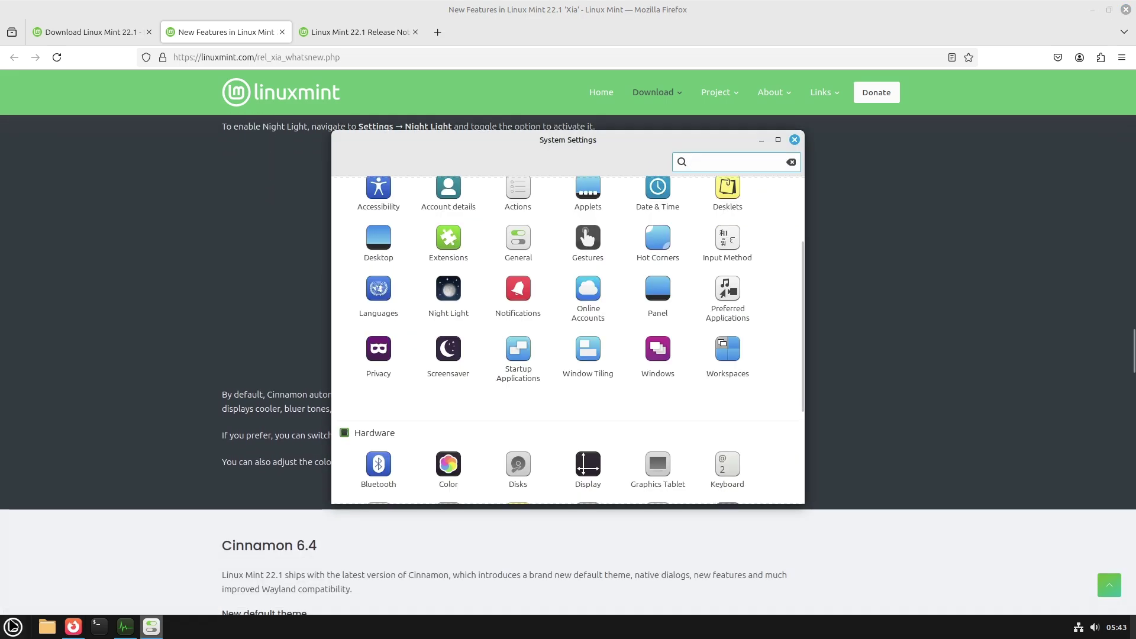
Search the applications for "night", open the Night Light settings and close System Settings
{"action": "key", "text": "super"}
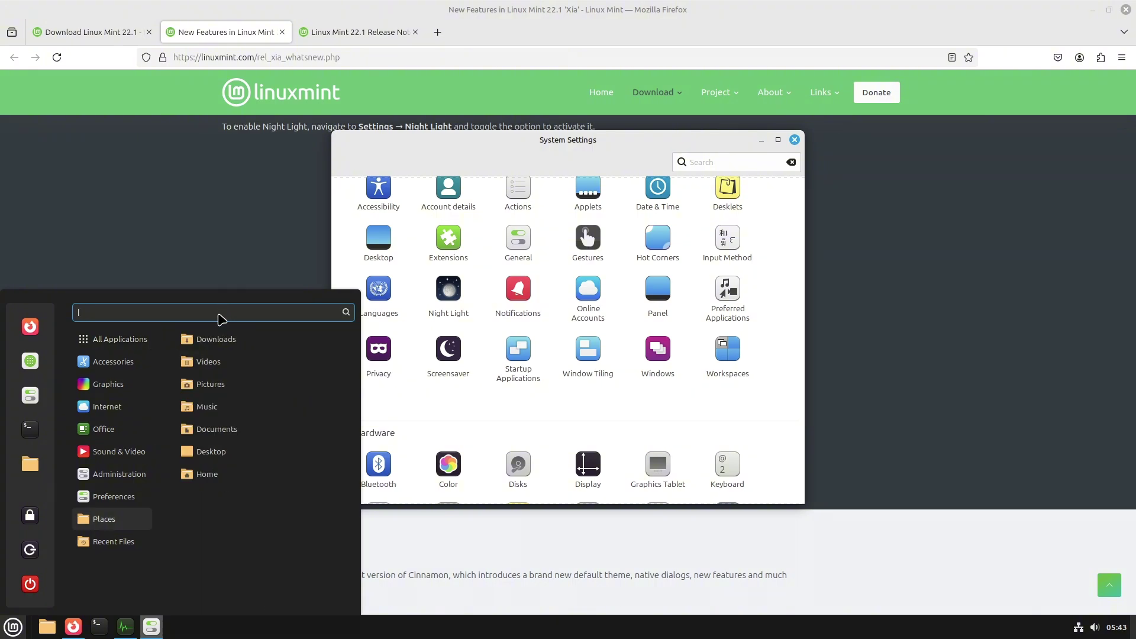
{"action": "type", "text": "night"}
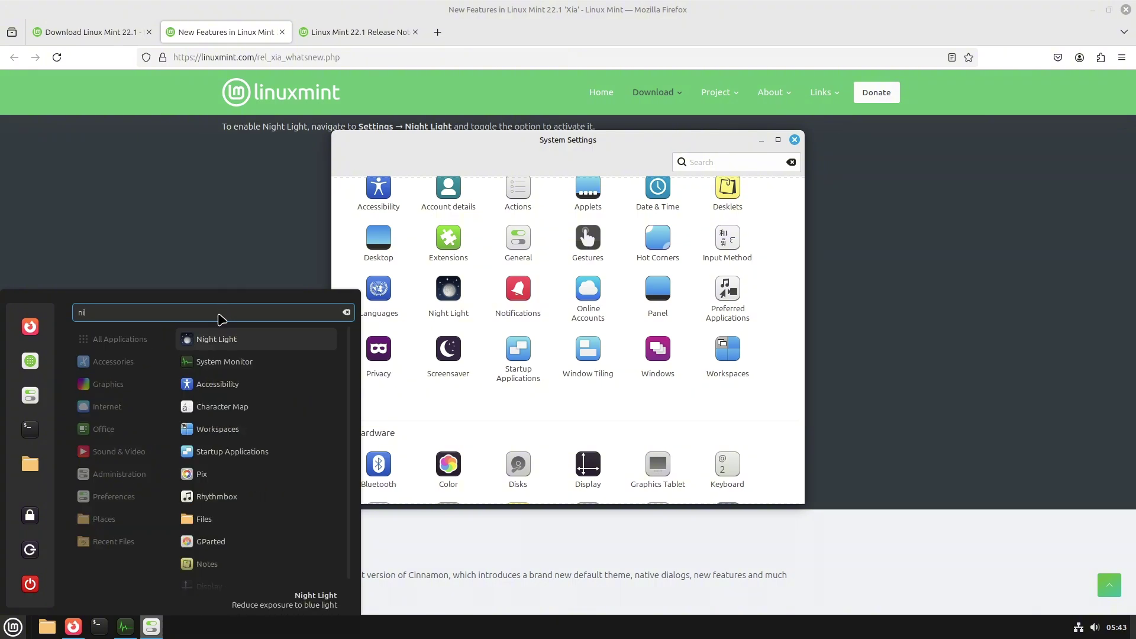
{"action": "left_click", "coordinate": [253, 346]}
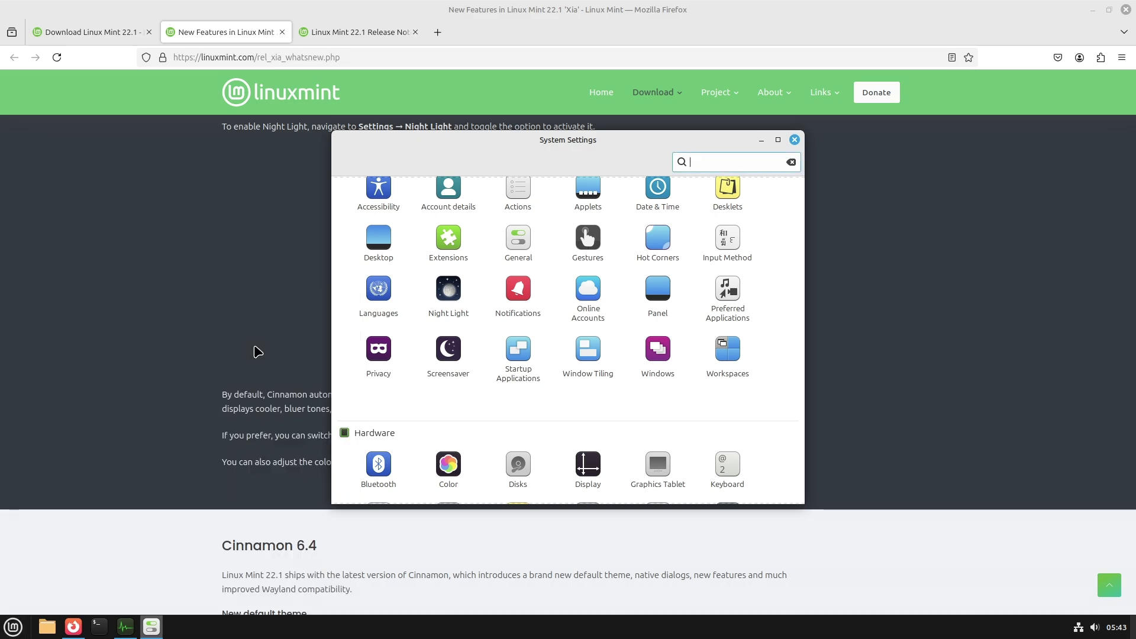
{"action": "left_click", "coordinate": [794, 140]}
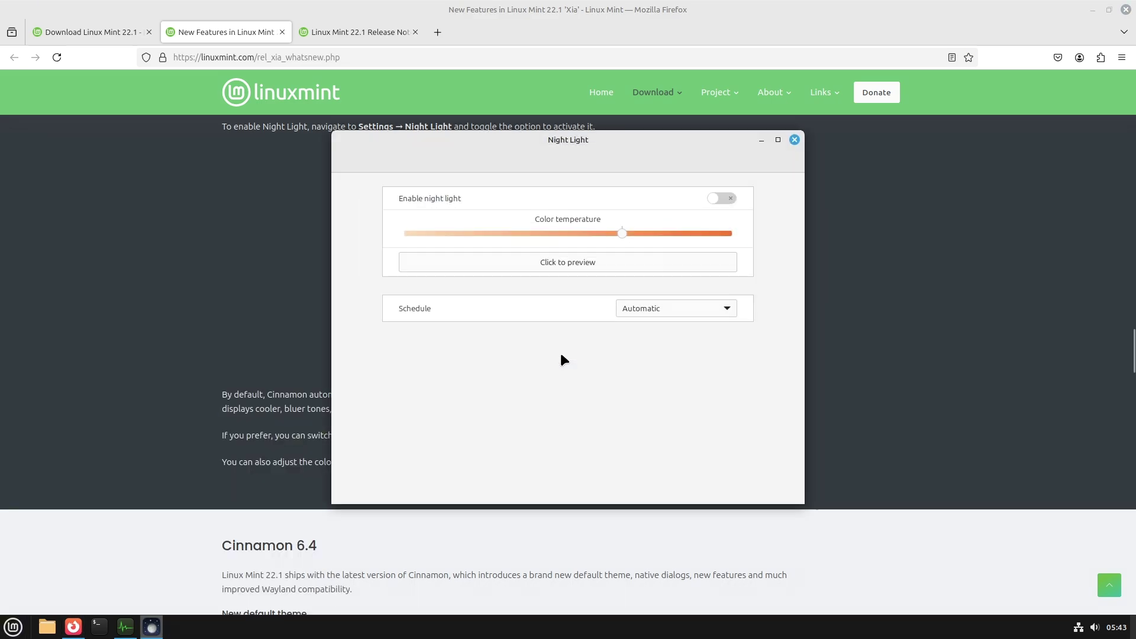
View the schedule options for Night Light without changing them and close its settings window
{"action": "left_click", "coordinate": [681, 297]}
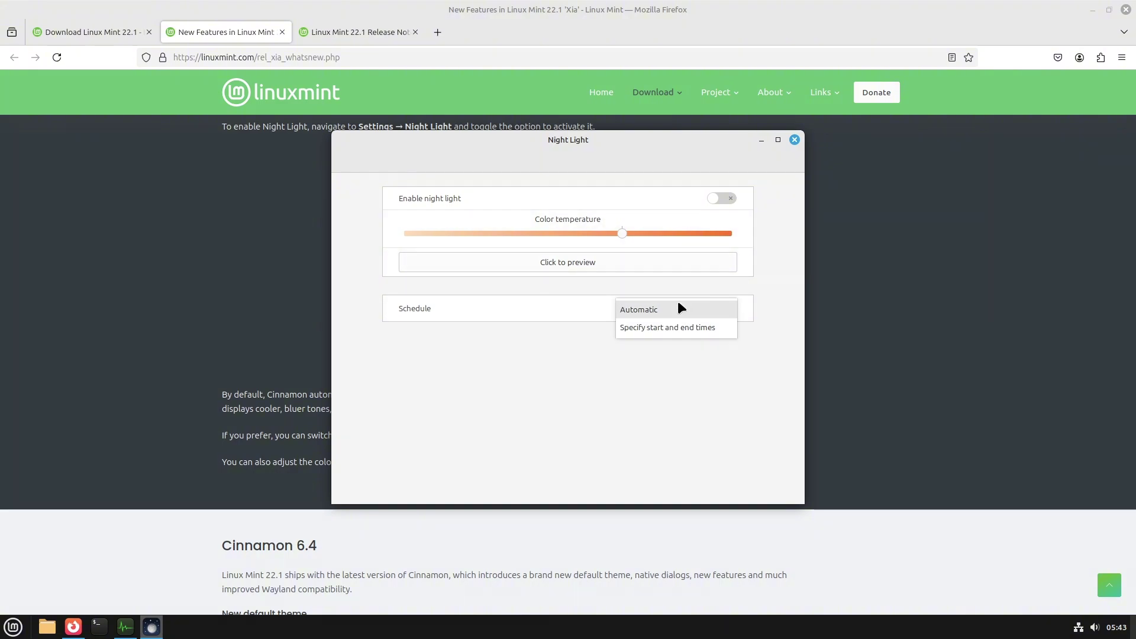
{"action": "left_click", "coordinate": [790, 139]}
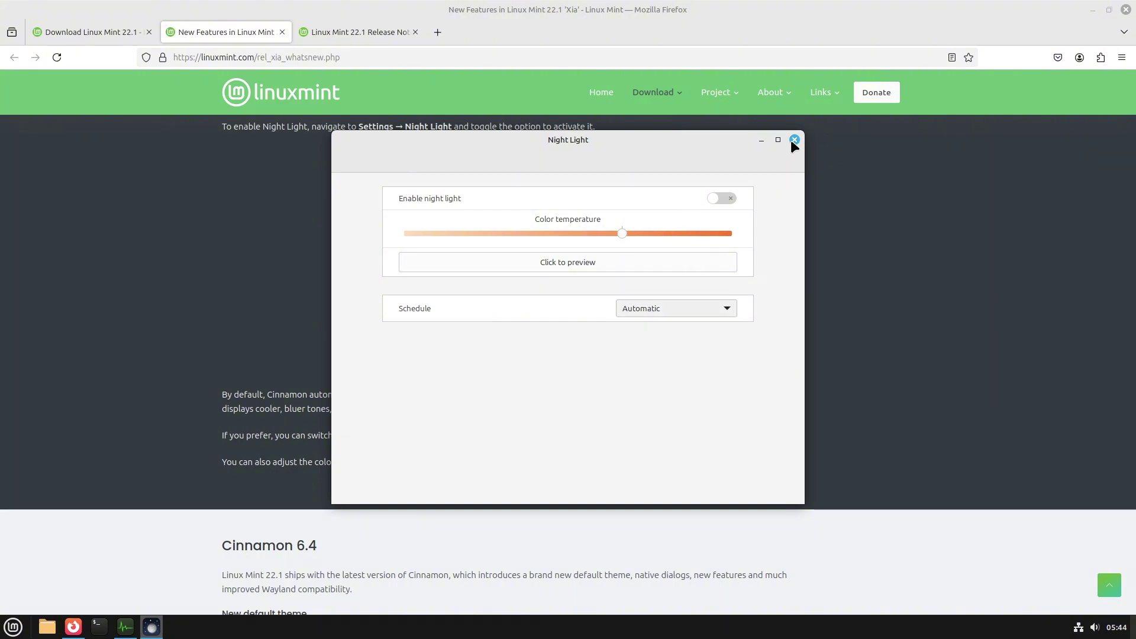
{"action": "left_click", "coordinate": [792, 139]}
Read the Cinnamon 6.4 section on the new default theme and dialogs, and skim the New Features page down to LTS strategy
{"action": "scroll", "coordinate": [627, 290], "scroll_direction": "down", "scroll_amount": 4}
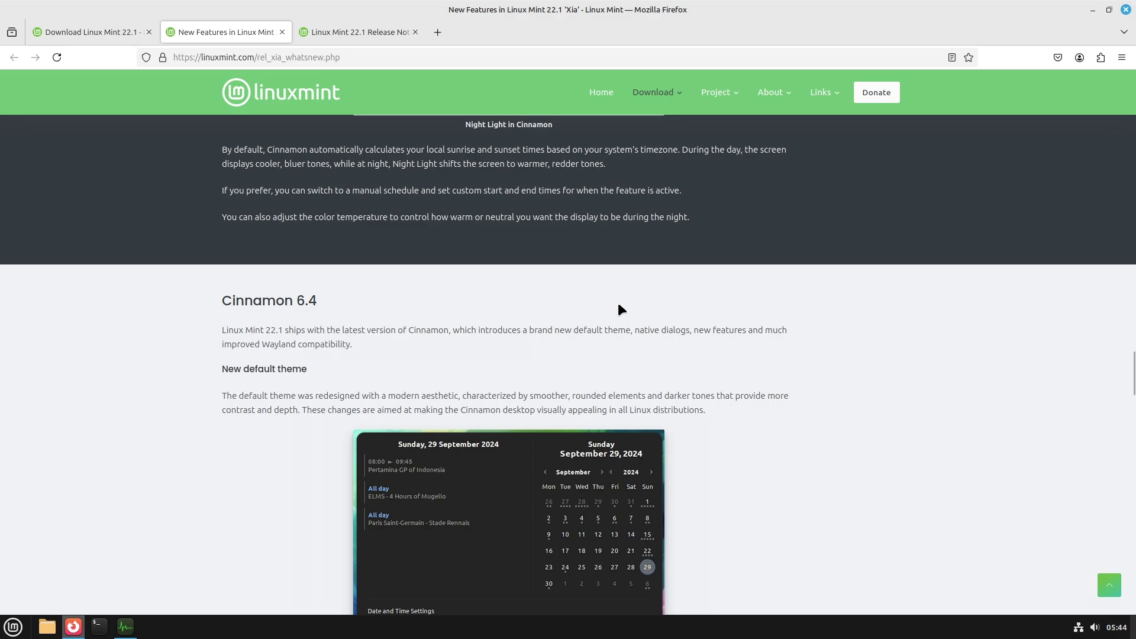
{"action": "scroll", "coordinate": [567, 298], "scroll_direction": "down", "scroll_amount": 1}
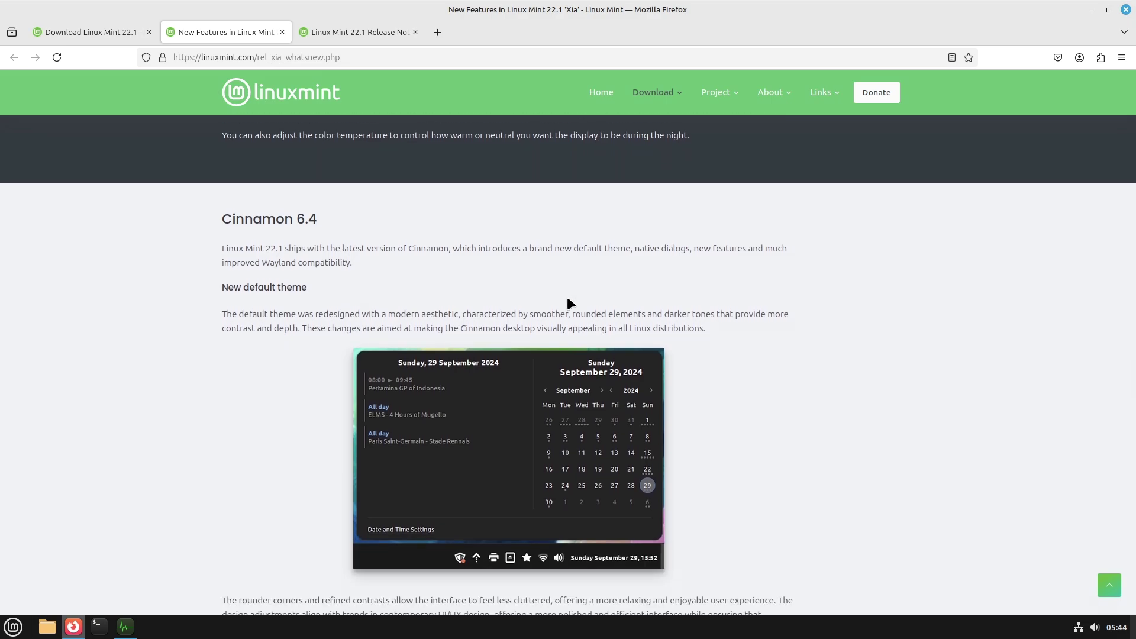
{"action": "scroll", "coordinate": [567, 299], "scroll_direction": "down", "scroll_amount": 1}
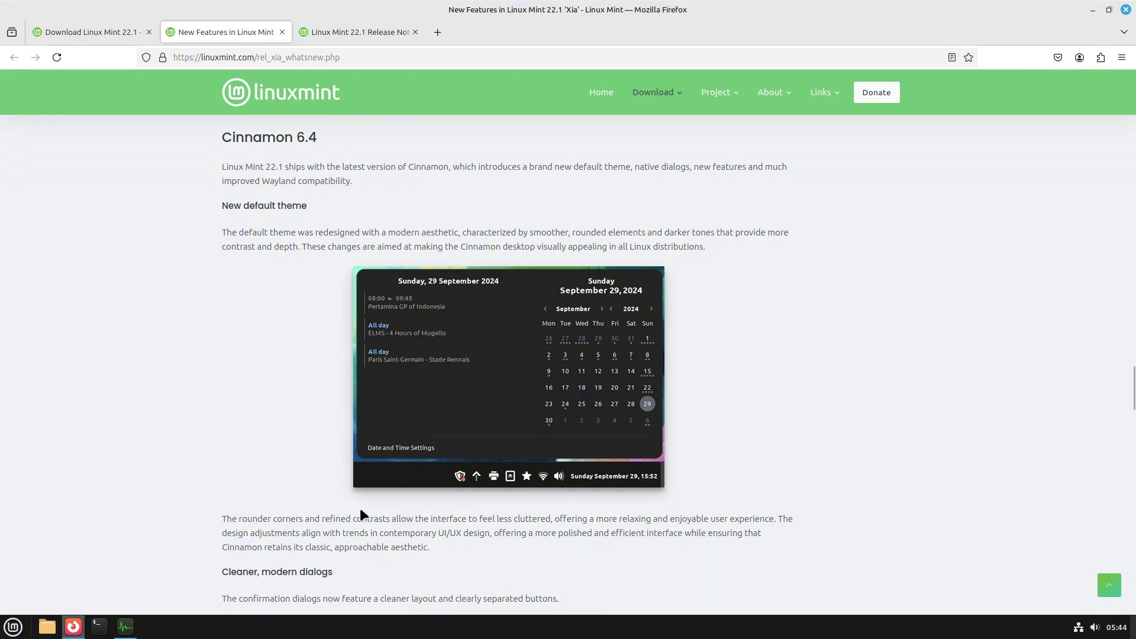
{"action": "scroll", "coordinate": [417, 413], "scroll_direction": "down", "scroll_amount": 2}
{"action": "scroll", "coordinate": [405, 490], "scroll_direction": "down", "scroll_amount": 3}
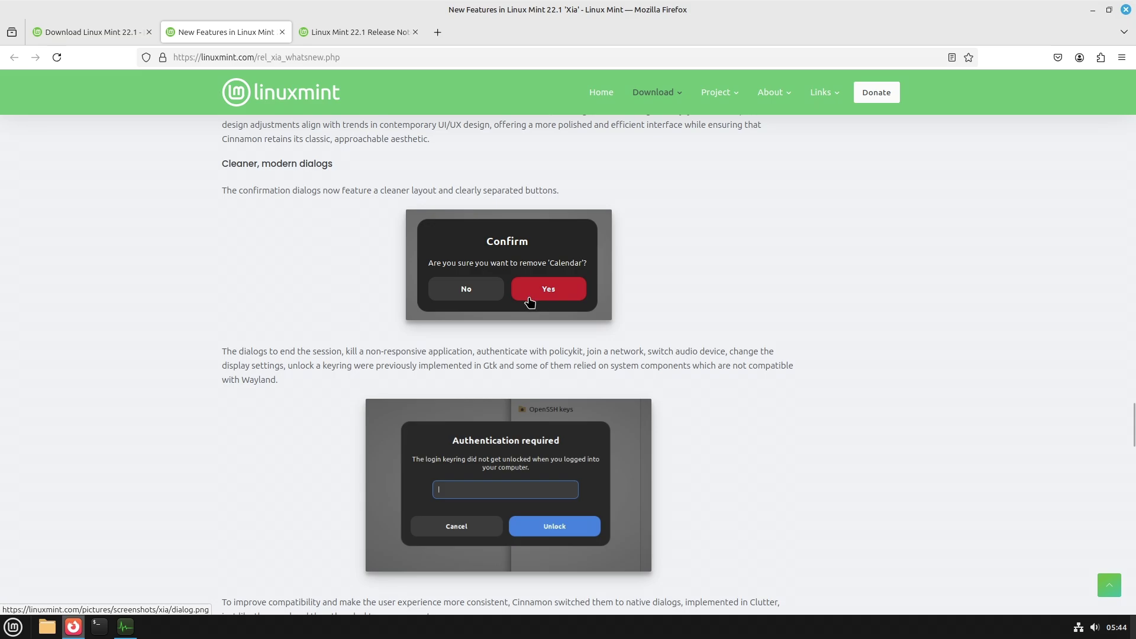
{"action": "scroll", "coordinate": [530, 302], "scroll_direction": "down", "scroll_amount": 9}
{"action": "scroll", "coordinate": [466, 323], "scroll_direction": "down", "scroll_amount": 15}
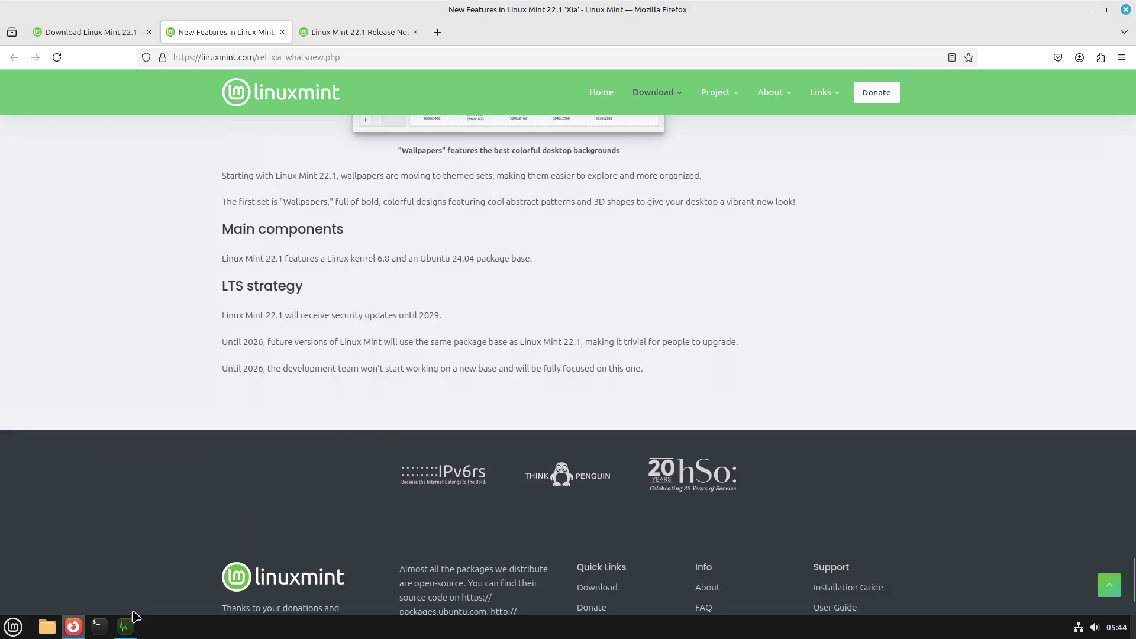
Check the CPU, memory and network usage in System Monitor, and return to the browser
{"action": "left_click", "coordinate": [125, 627]}
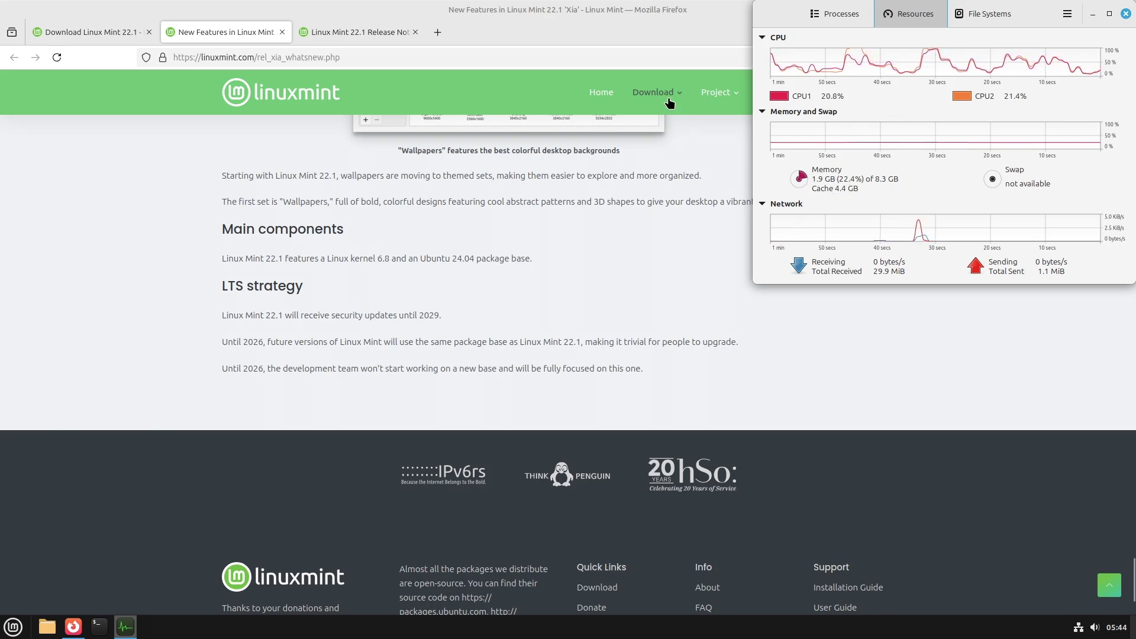
{"action": "left_click", "coordinate": [655, 28]}
Open the Linux Mint 22.1 Release Notes page and skim its known issues down to the Tips section
{"action": "left_click", "coordinate": [326, 29]}
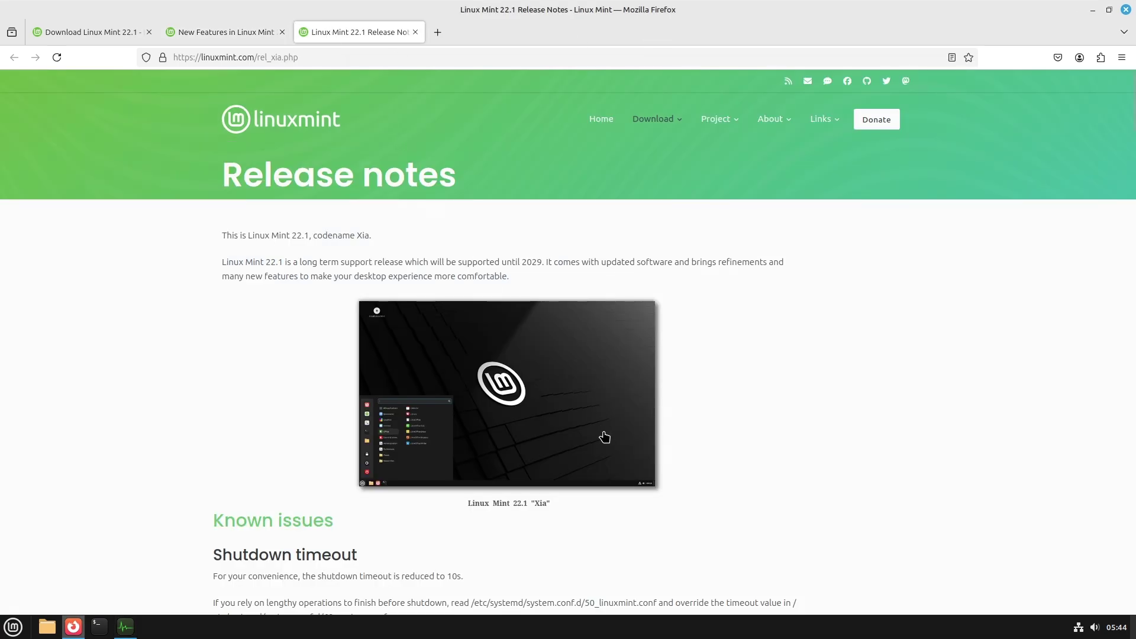
{"action": "scroll", "coordinate": [606, 429], "scroll_direction": "down", "scroll_amount": 5}
{"action": "scroll", "coordinate": [612, 426], "scroll_direction": "up", "scroll_amount": 5}
{"action": "scroll", "coordinate": [613, 436], "scroll_direction": "down", "scroll_amount": 1}
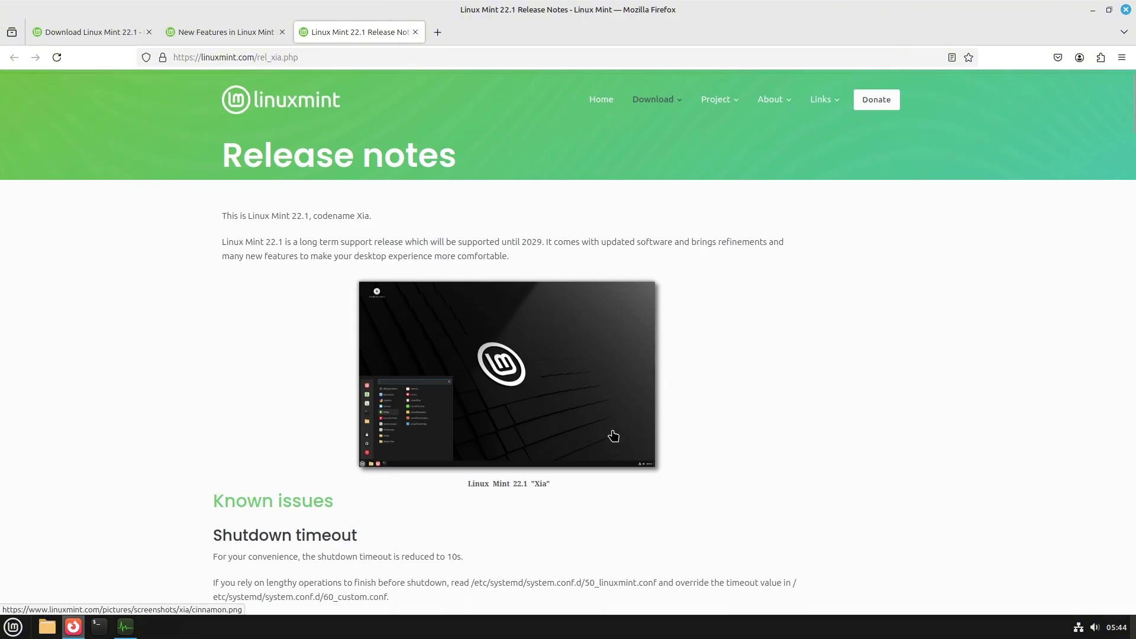
{"action": "scroll", "coordinate": [613, 436], "scroll_direction": "down", "scroll_amount": 20}
{"action": "scroll", "coordinate": [613, 436], "scroll_direction": "down", "scroll_amount": 15}
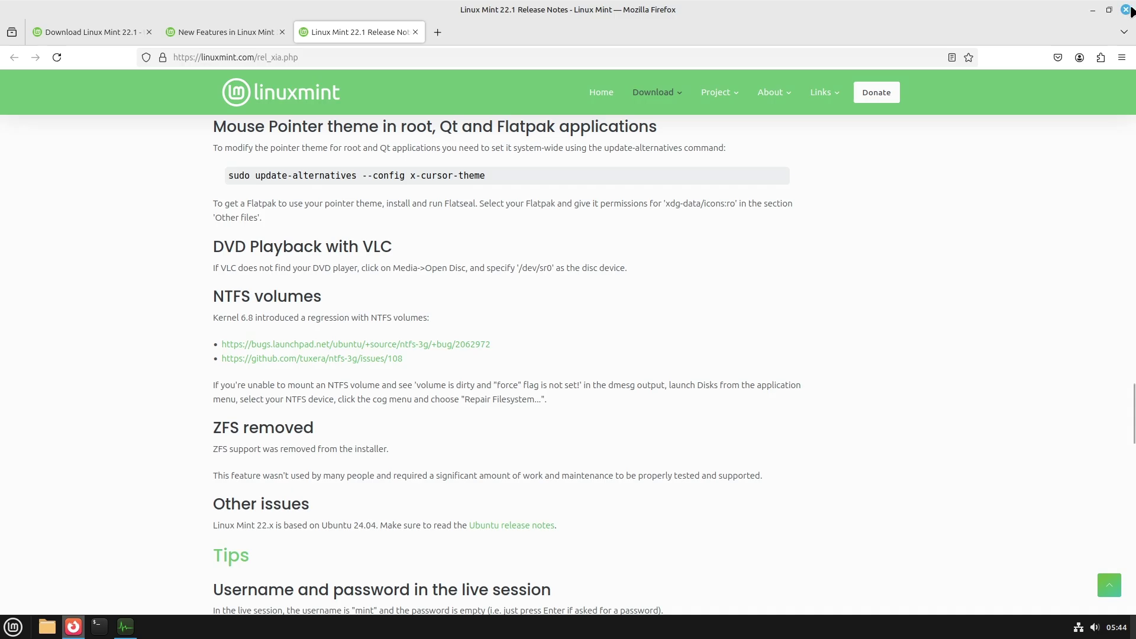
Close the browser and System Monitor, and bring up the Log Out dialog
{"action": "left_click", "coordinate": [1127, 10]}
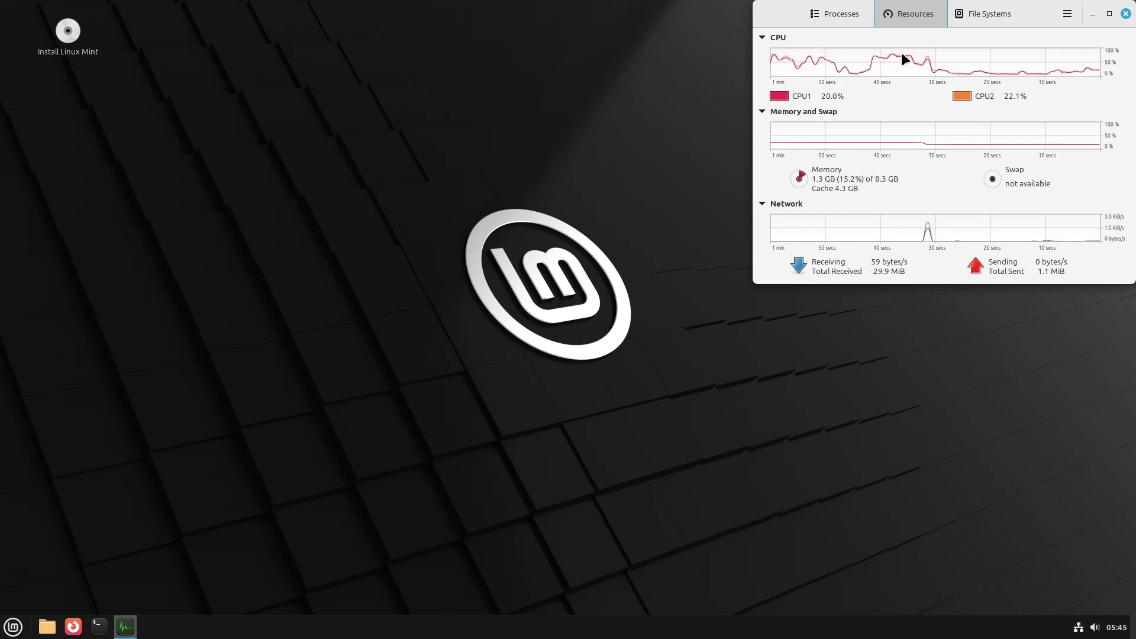
{"action": "left_click", "coordinate": [1126, 14]}
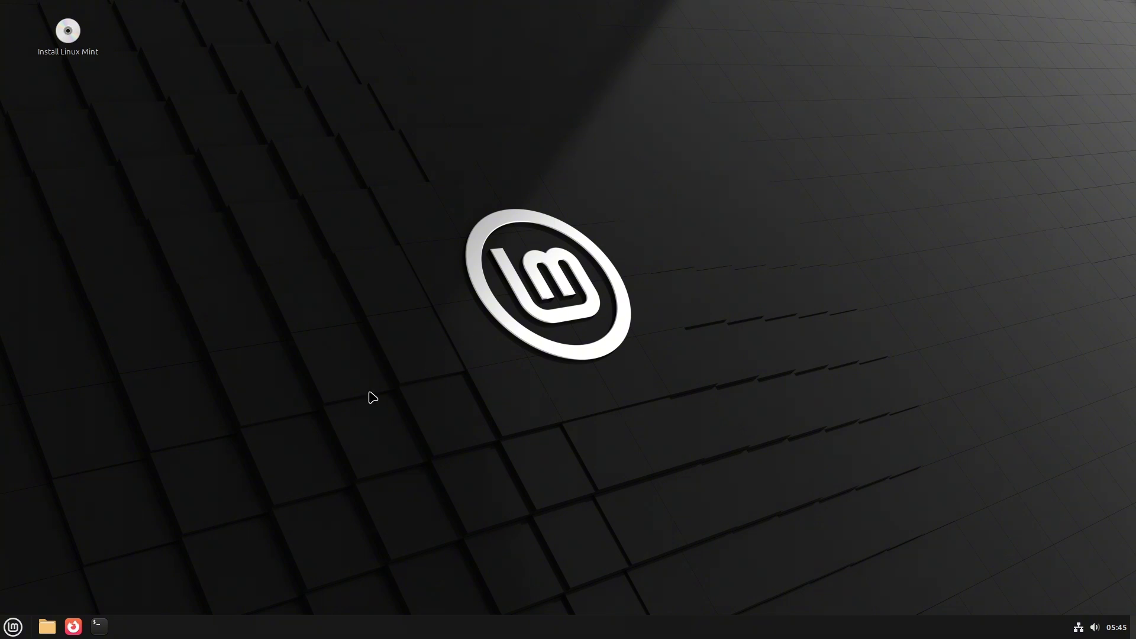
{"action": "left_click", "coordinate": [16, 630]}
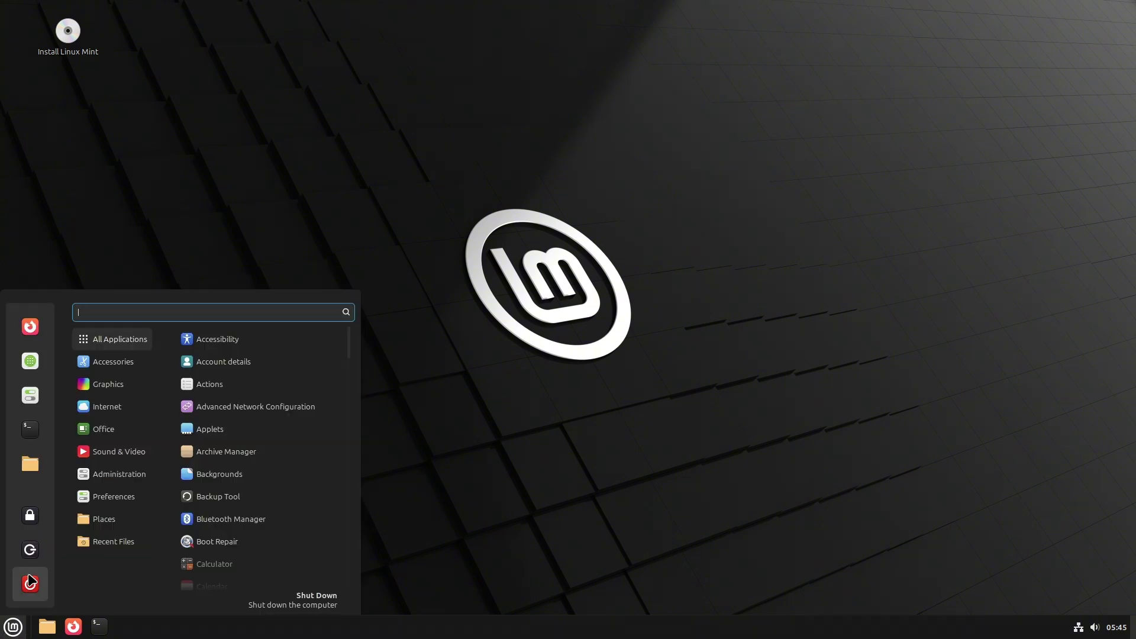
{"action": "left_click", "coordinate": [29, 551]}
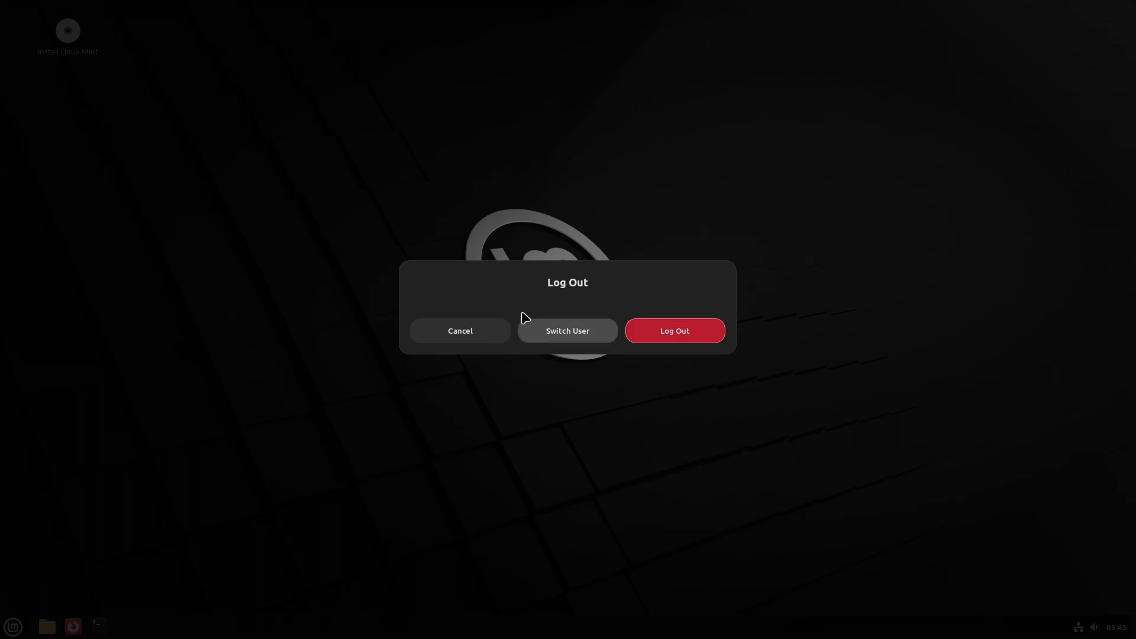
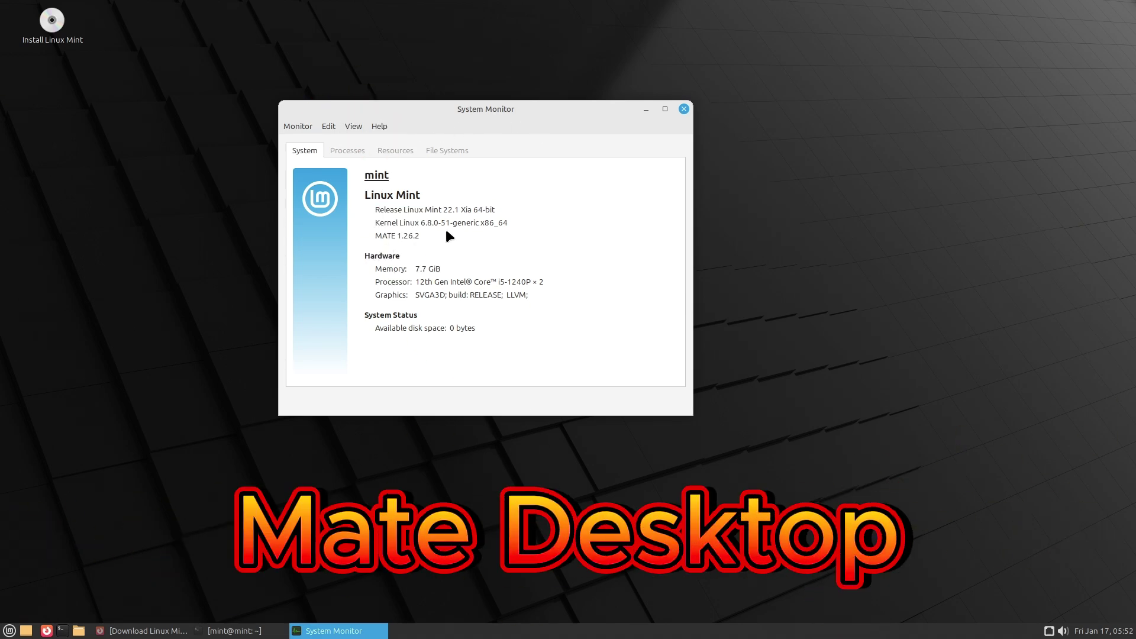
Highlight the MATE version number in System Monitor's system details and maximize the window
{"action": "left_click_drag", "start_coordinate": [401, 235], "coordinate": [427, 235]}
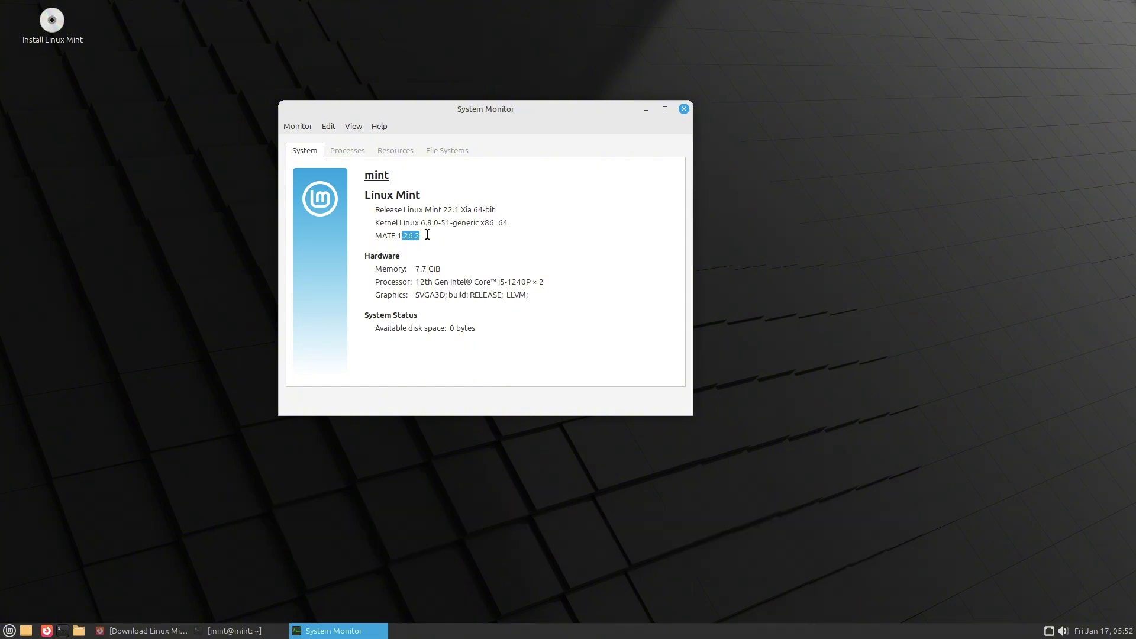
{"action": "left_click", "coordinate": [425, 236]}
{"action": "left_click", "coordinate": [665, 109]}
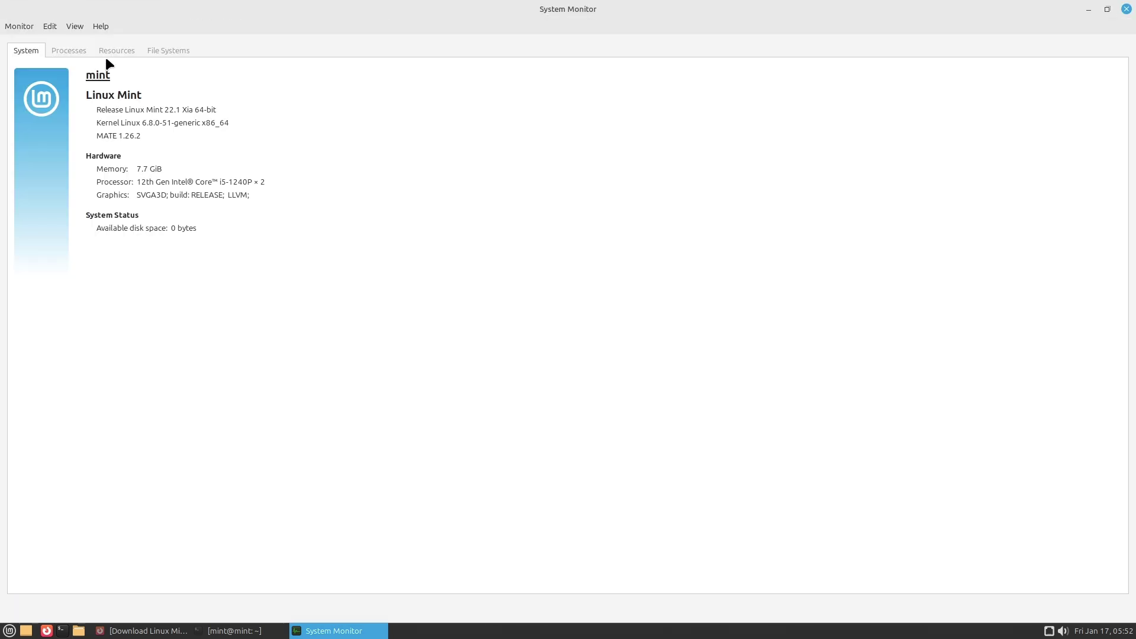
Review the process list, resource graphs, file systems and system details in System Monitor, and close it
{"action": "left_click", "coordinate": [78, 52]}
{"action": "scroll", "coordinate": [491, 292], "scroll_direction": "down", "scroll_amount": 10}
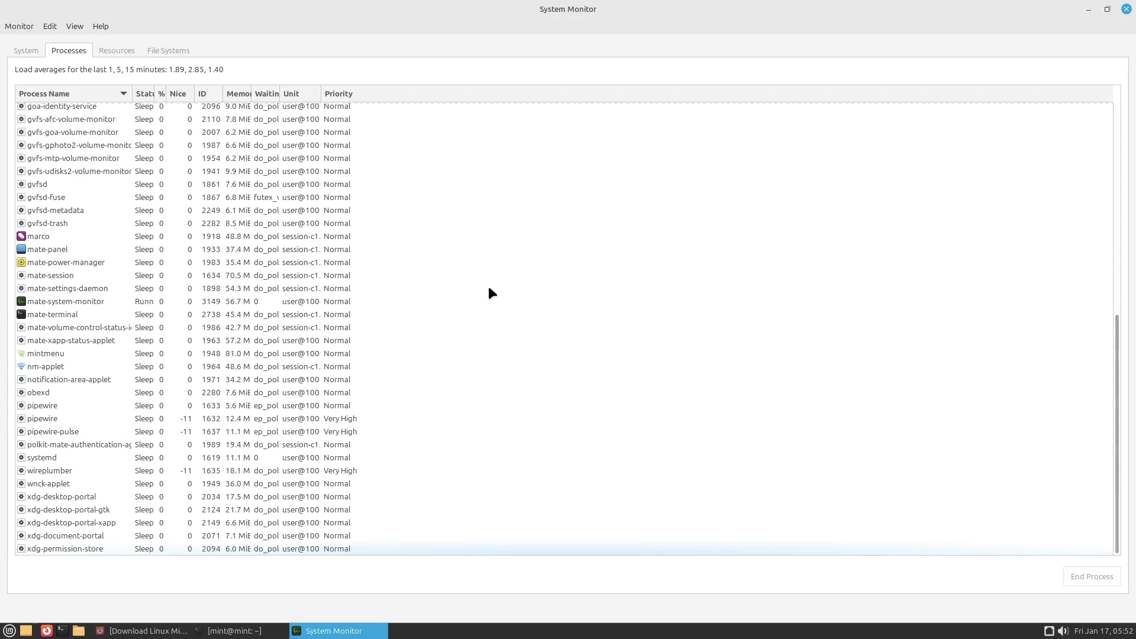
{"action": "scroll", "coordinate": [489, 288], "scroll_direction": "up", "scroll_amount": 10}
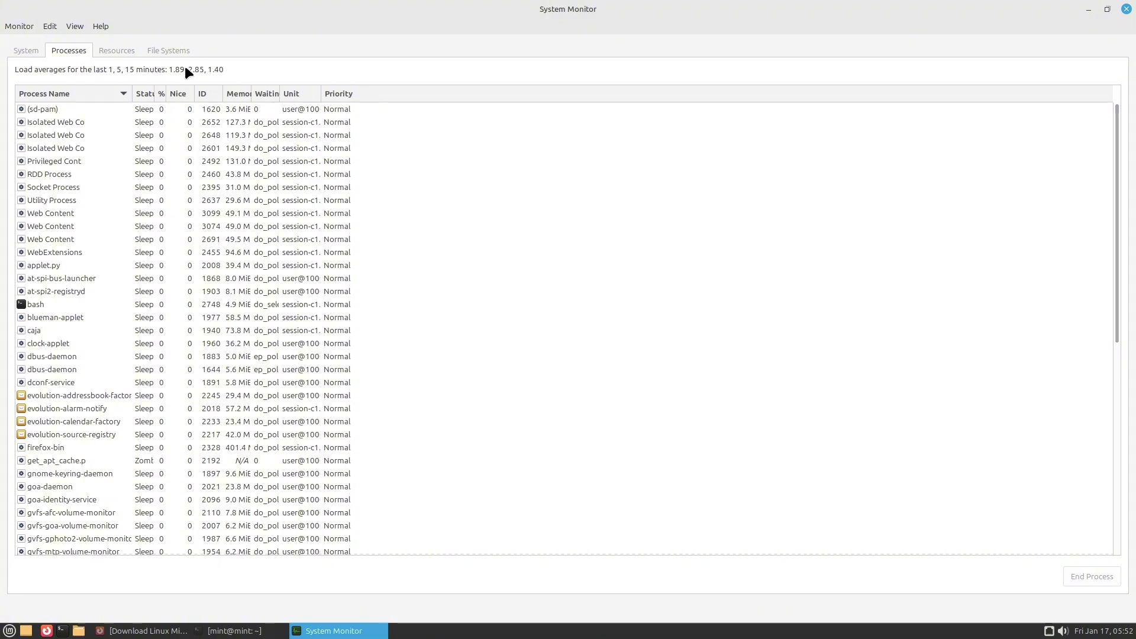
{"action": "left_click", "coordinate": [121, 47]}
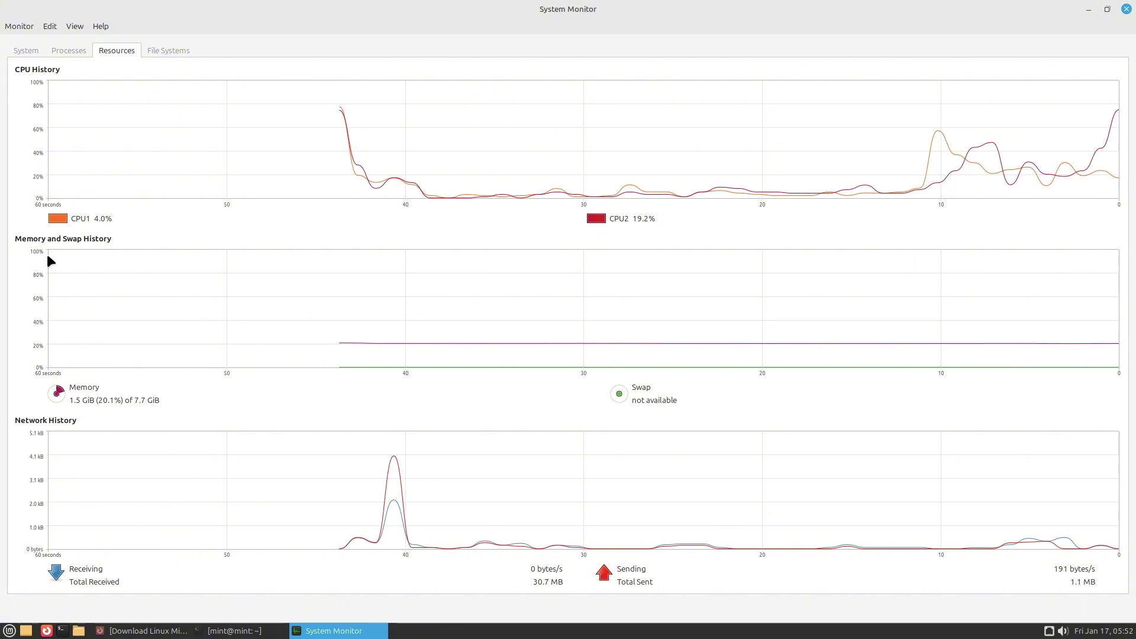
{"action": "left_click", "coordinate": [163, 49]}
{"action": "left_click", "coordinate": [33, 51]}
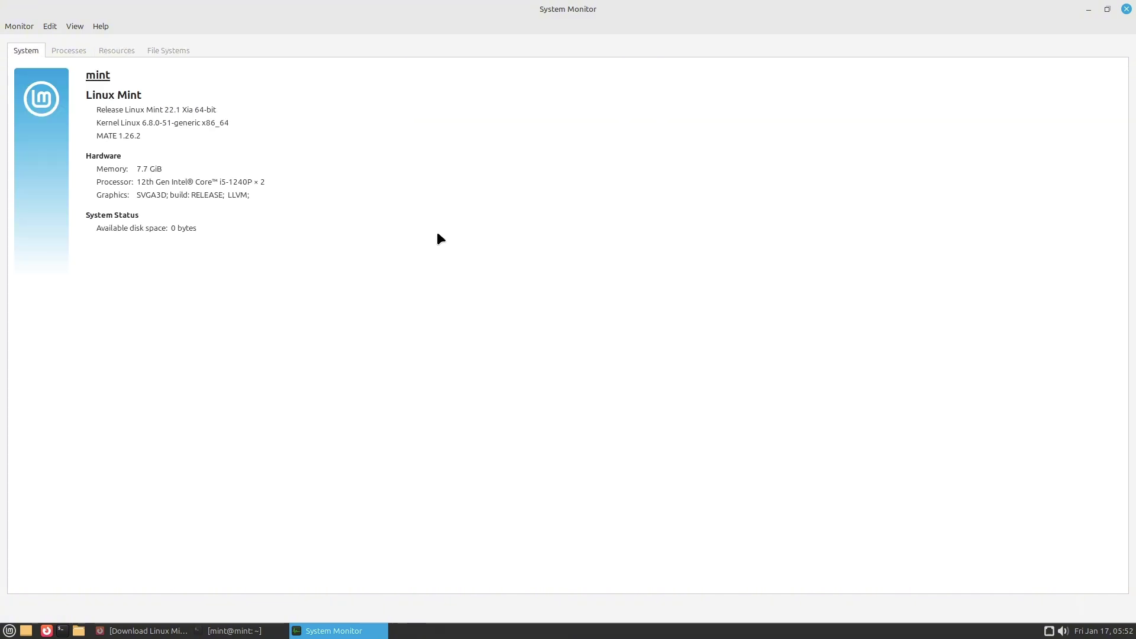
{"action": "left_click", "coordinate": [1126, 9]}
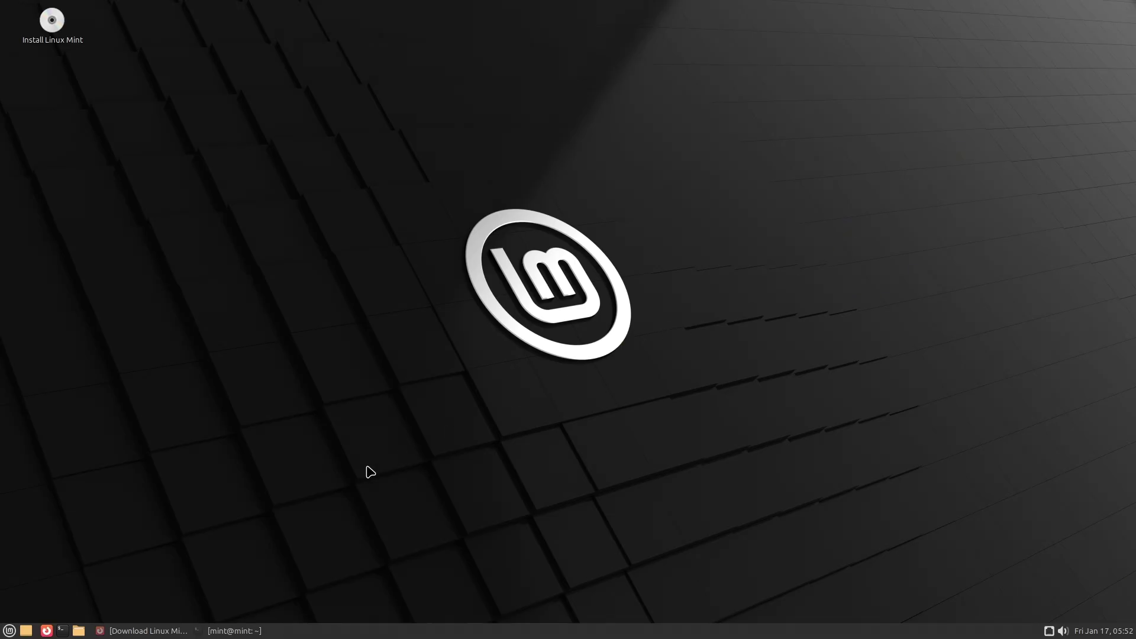
Switch to the terminal and examine the neofetch output, highlighting the system details and the desktop environment line
{"action": "left_click", "coordinate": [224, 631]}
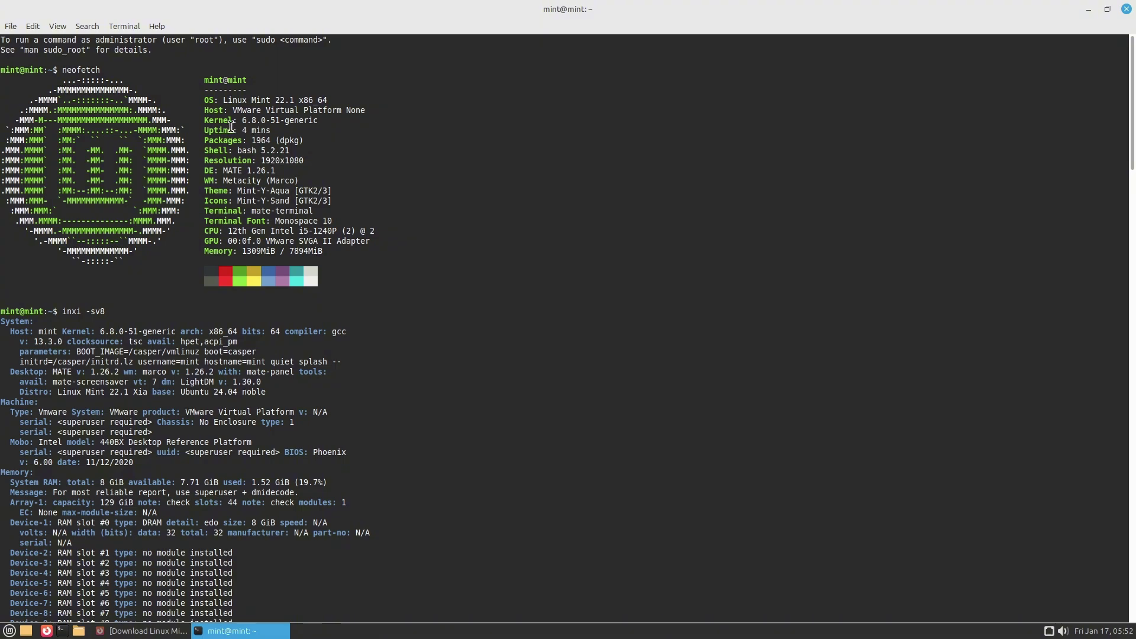
{"action": "left_click_drag", "start_coordinate": [199, 86], "coordinate": [381, 241]}
{"action": "left_click", "coordinate": [358, 172]}
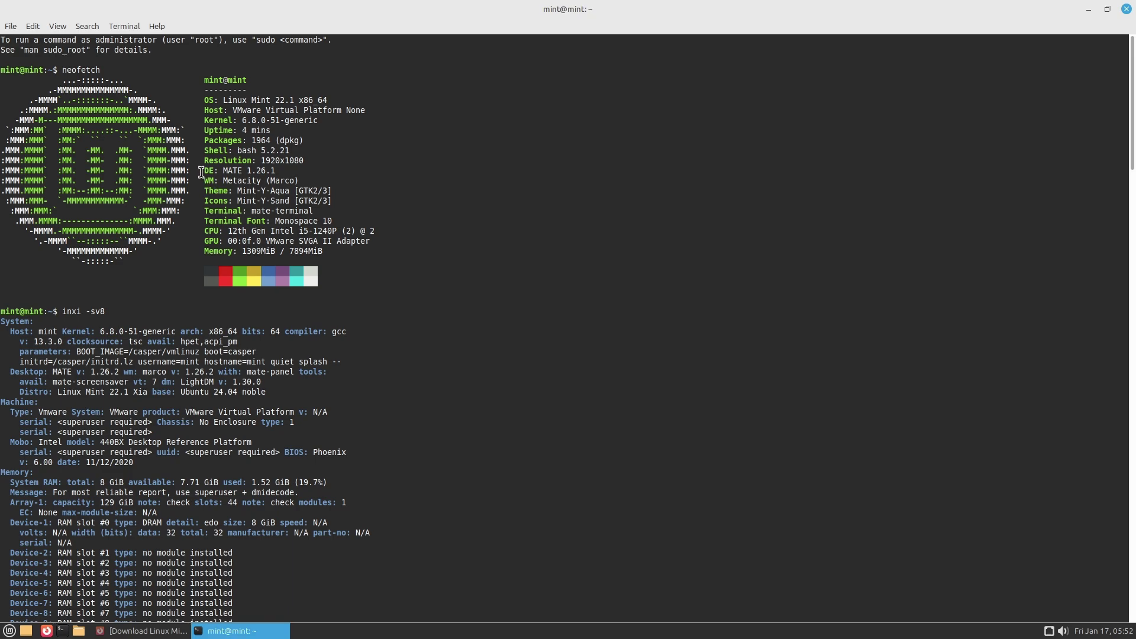
{"action": "left_click_drag", "start_coordinate": [201, 172], "coordinate": [284, 172]}
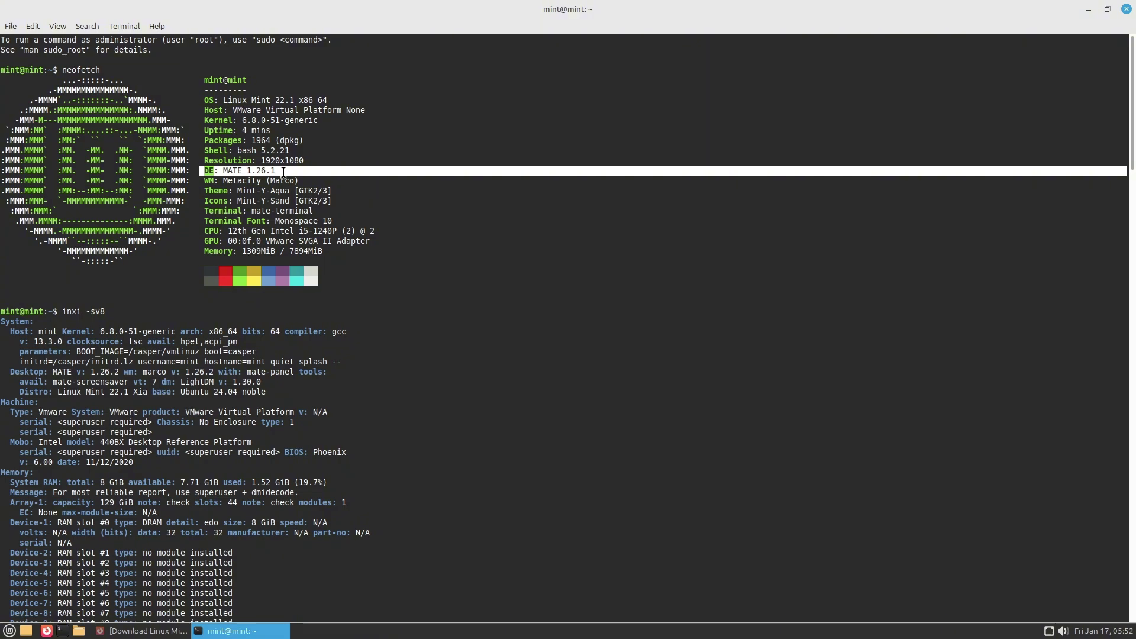
Examine the System section of the inxi output in the terminal, highlighting the compiler version and the distro name
{"action": "scroll", "coordinate": [236, 386], "scroll_direction": "down", "scroll_amount": 4}
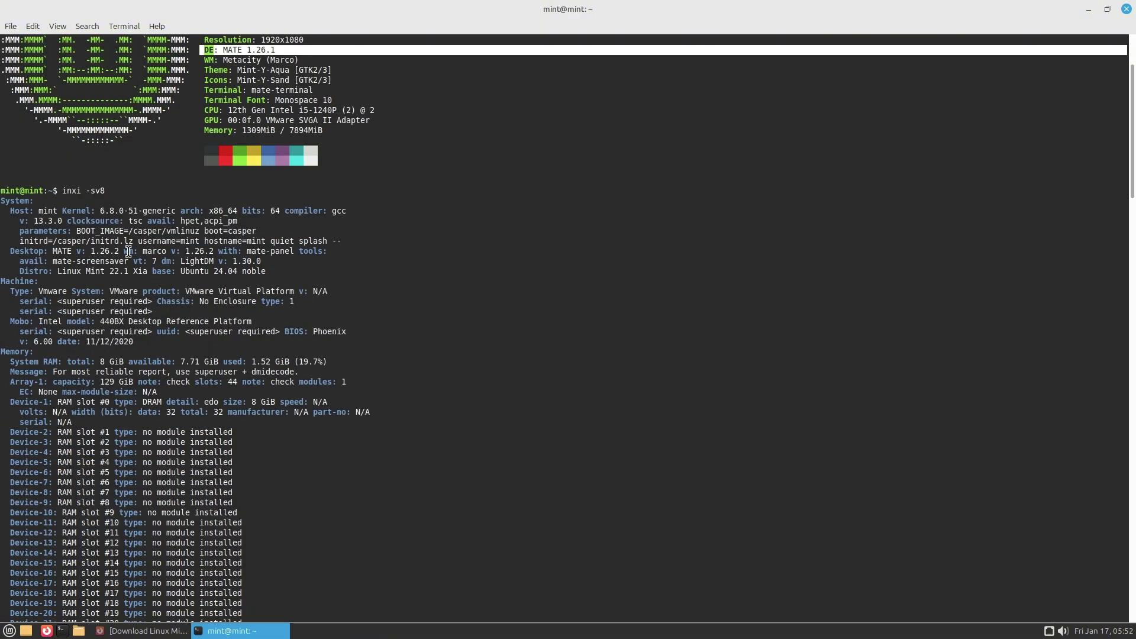
{"action": "left_click_drag", "start_coordinate": [21, 222], "coordinate": [70, 220]}
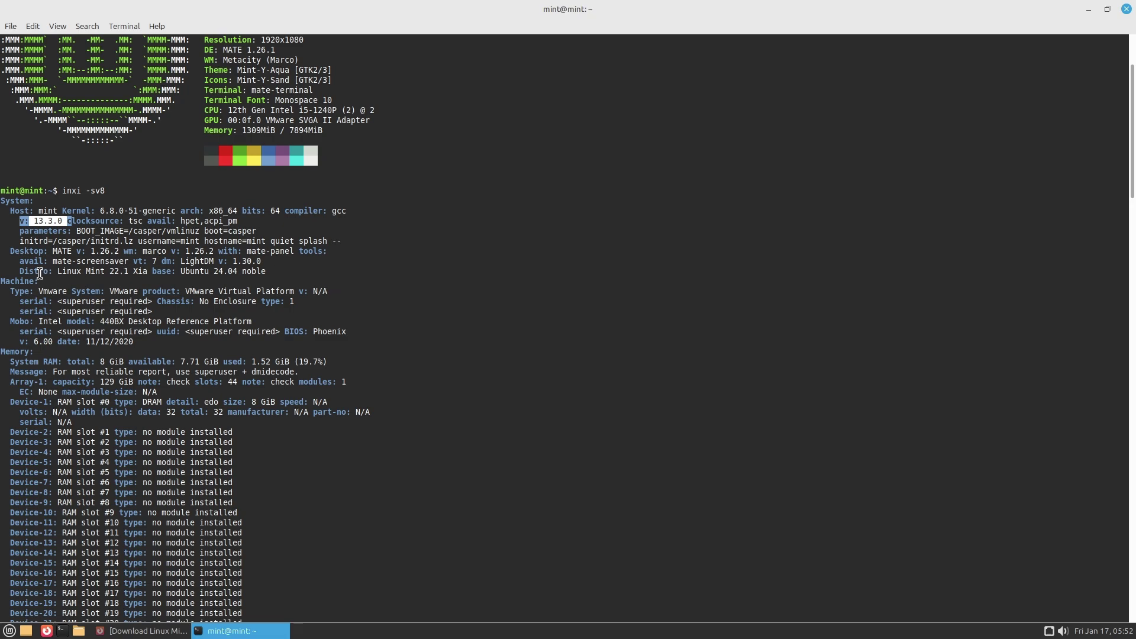
{"action": "left_click_drag", "start_coordinate": [39, 271], "coordinate": [153, 268]}
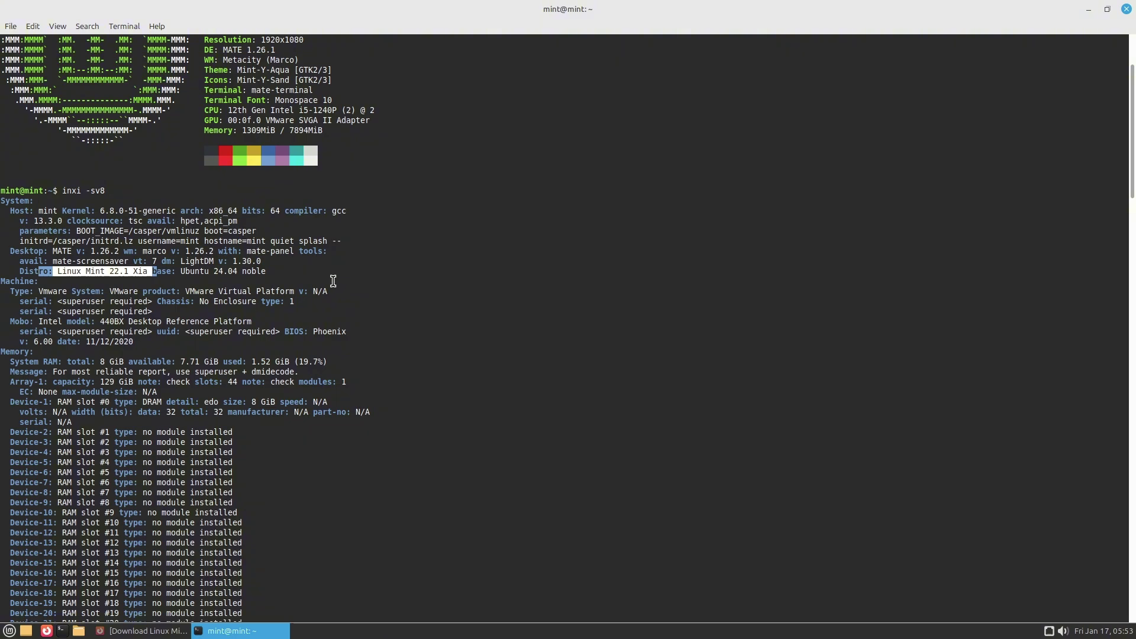
Review the rest of the inxi report, from memory and CPU through drives, repositories and processes, and close the terminal
{"action": "scroll", "coordinate": [333, 281], "scroll_direction": "down", "scroll_amount": 6}
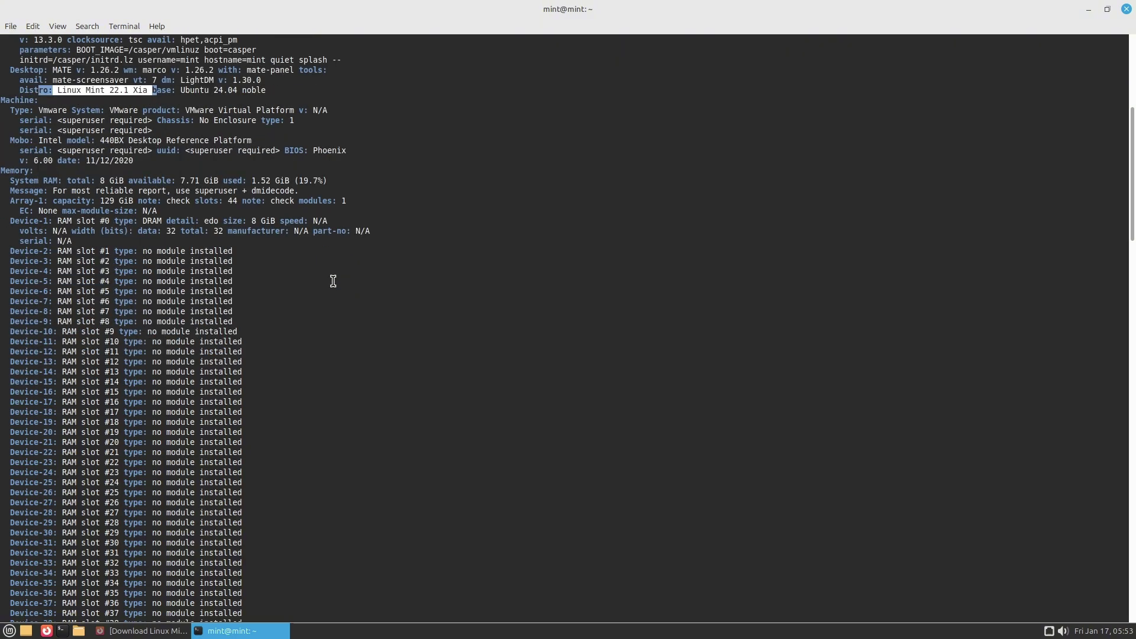
{"action": "scroll", "coordinate": [333, 282], "scroll_direction": "down", "scroll_amount": 16}
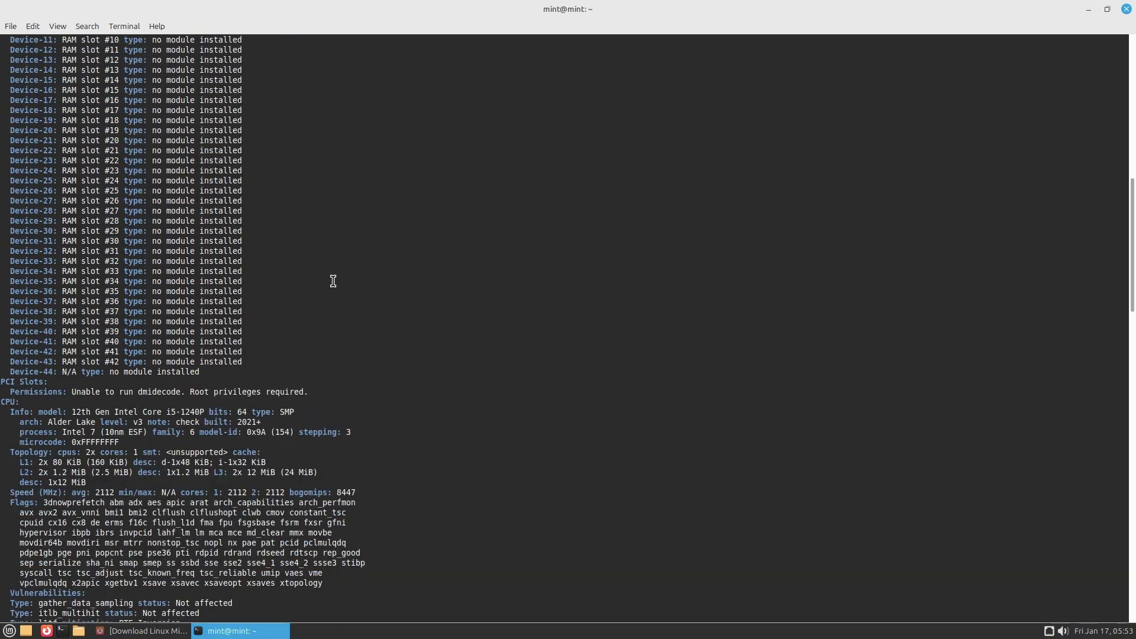
{"action": "scroll", "coordinate": [333, 281], "scroll_direction": "down", "scroll_amount": 20}
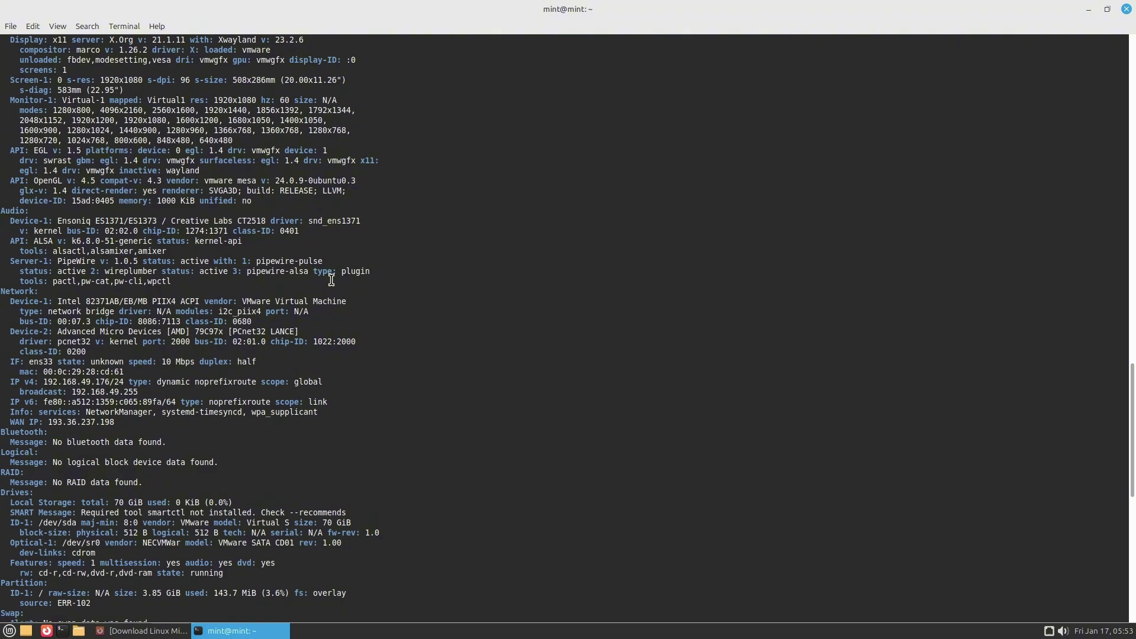
{"action": "scroll", "coordinate": [332, 281], "scroll_direction": "down", "scroll_amount": 10}
{"action": "scroll", "coordinate": [240, 324], "scroll_direction": "down", "scroll_amount": 6}
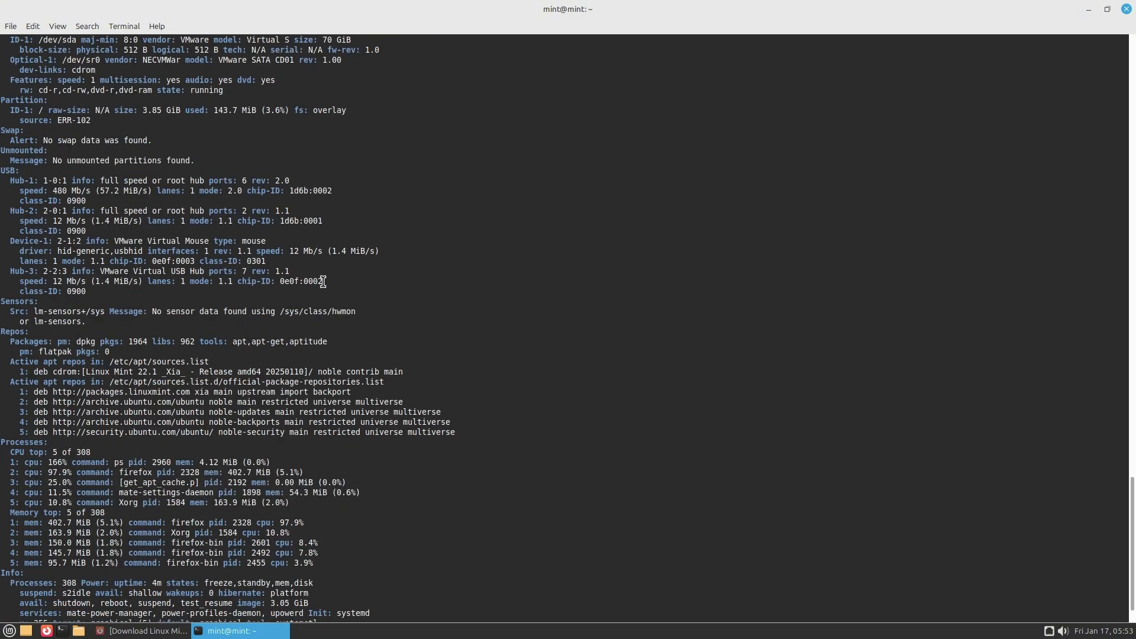
{"action": "scroll", "coordinate": [240, 290], "scroll_direction": "up", "scroll_amount": 4}
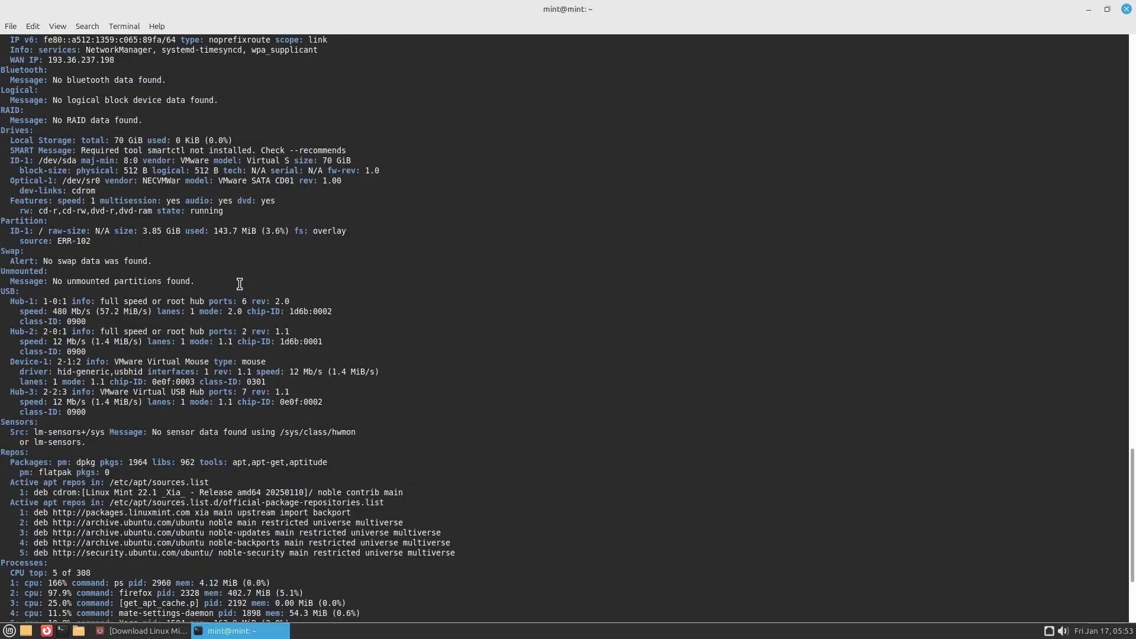
{"action": "scroll", "coordinate": [240, 284], "scroll_direction": "down", "scroll_amount": 5}
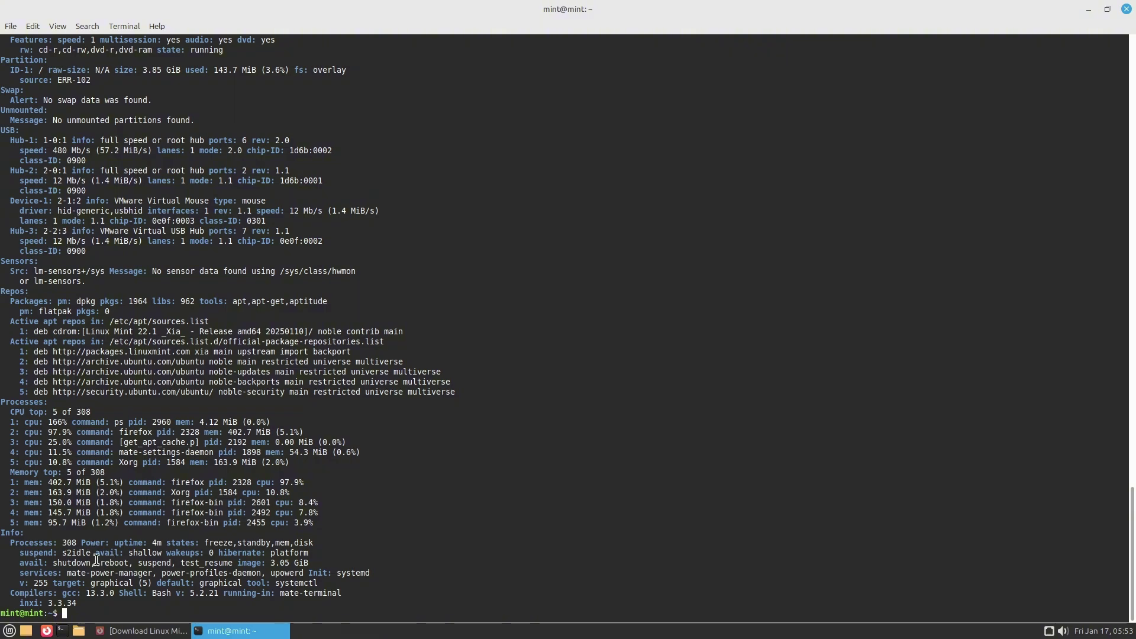
{"action": "scroll", "coordinate": [131, 550], "scroll_direction": "up", "scroll_amount": 9}
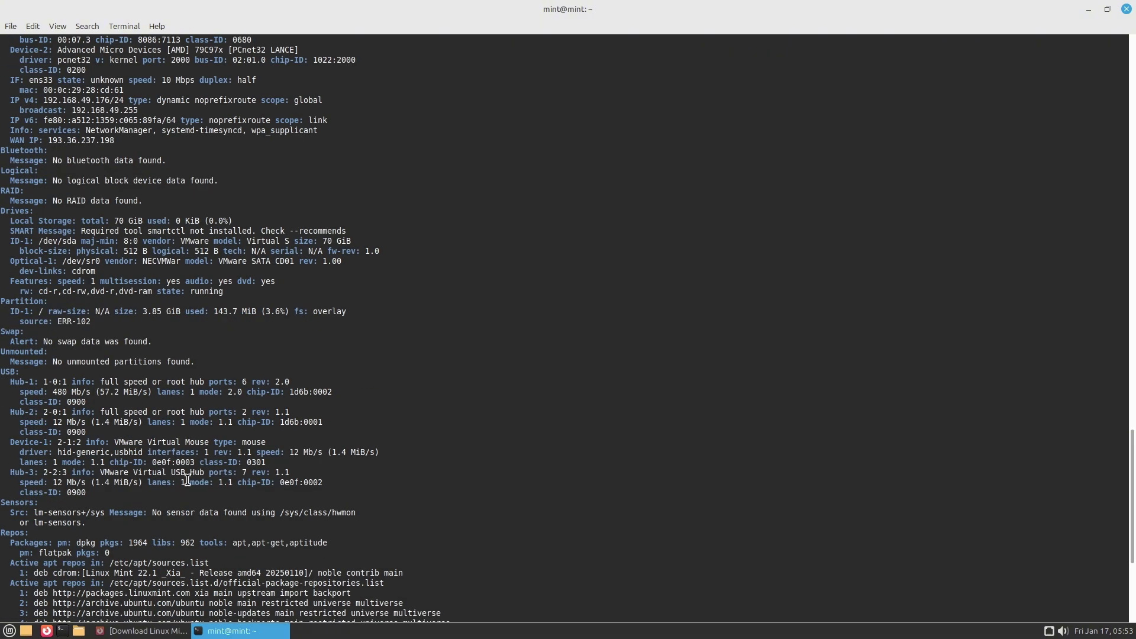
{"action": "left_click", "coordinate": [1126, 9]}
Switch to Firefox, check its version in the About Mozilla Firefox window, and close that window
{"action": "left_click", "coordinate": [168, 631]}
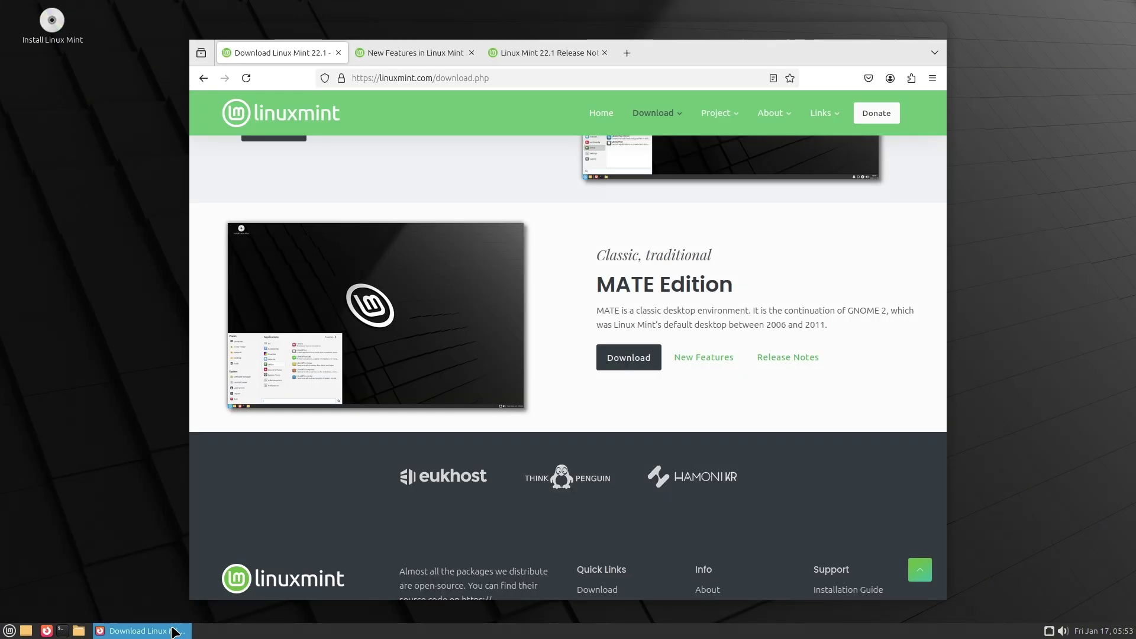
{"action": "left_click", "coordinate": [925, 83]}
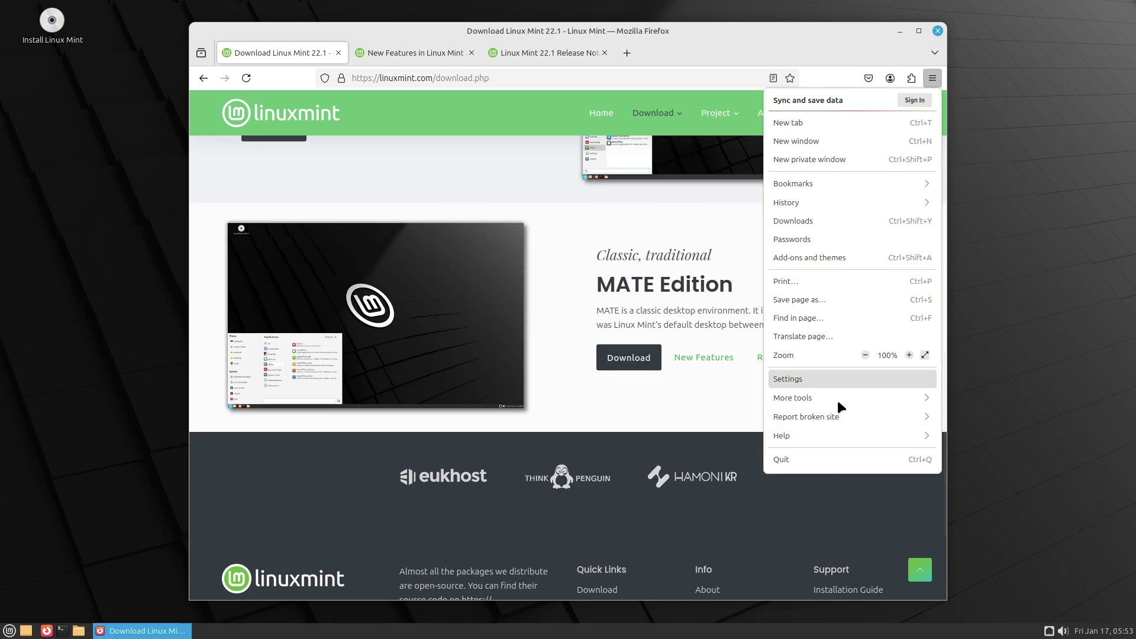
{"action": "left_click", "coordinate": [826, 438]}
{"action": "left_click", "coordinate": [801, 230]}
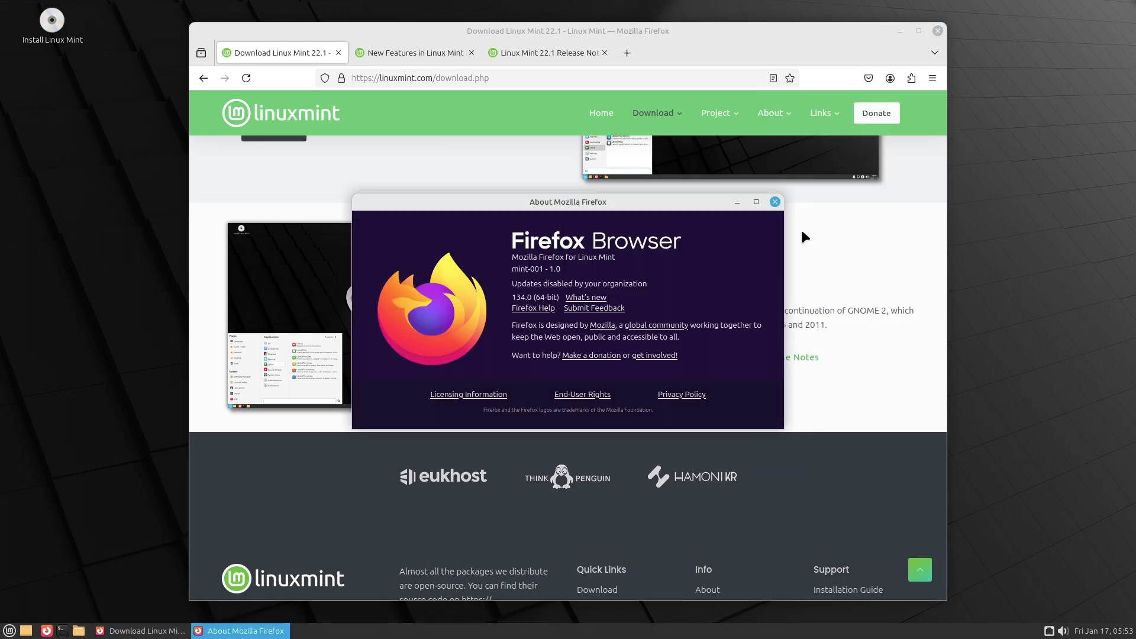
{"action": "left_click", "coordinate": [774, 202]}
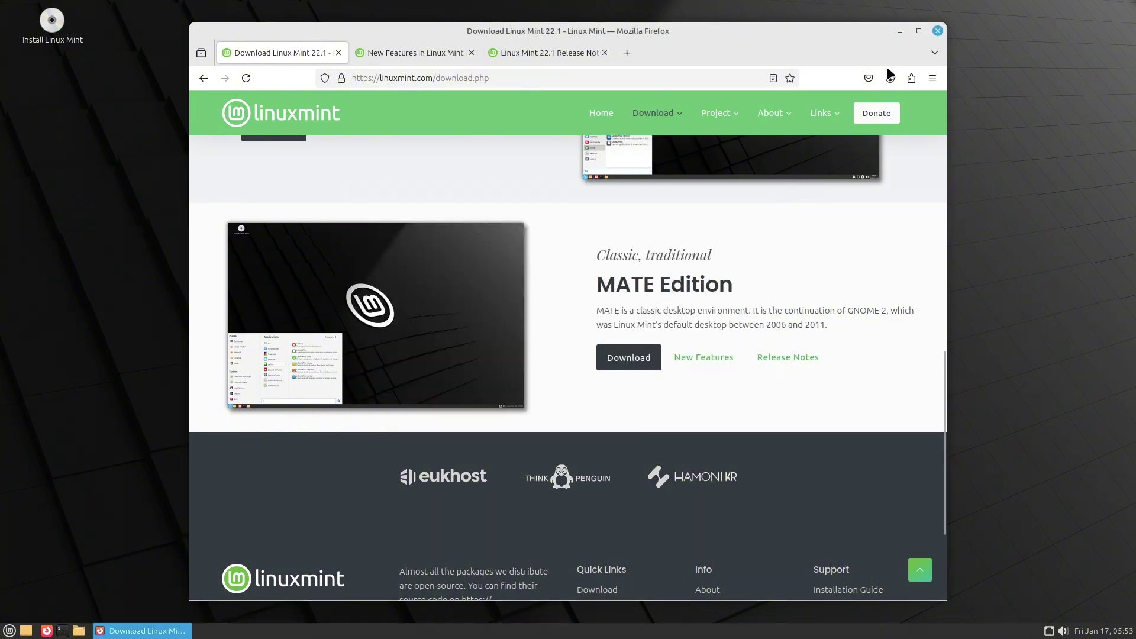
Maximize the browser, switch to the New Features in Linux Mint 22.1 page, and highlight the end of the support-period statement
{"action": "left_click", "coordinate": [919, 31]}
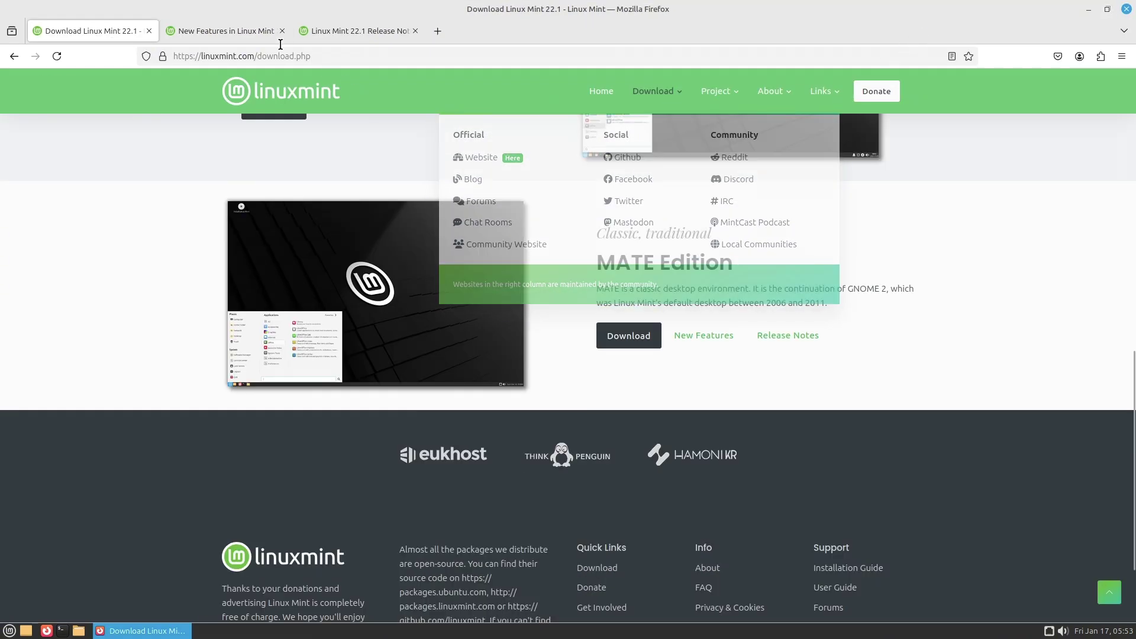
{"action": "left_click", "coordinate": [224, 35]}
{"action": "scroll", "coordinate": [565, 327], "scroll_direction": "down", "scroll_amount": 3}
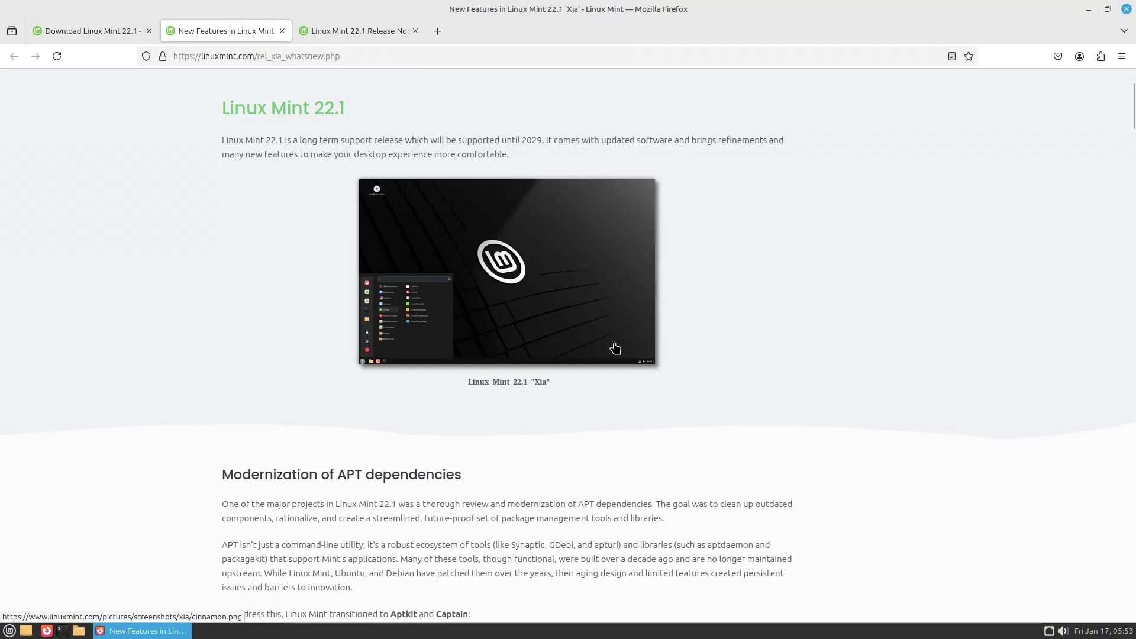
{"action": "left_click_drag", "start_coordinate": [520, 125], "coordinate": [492, 125]}
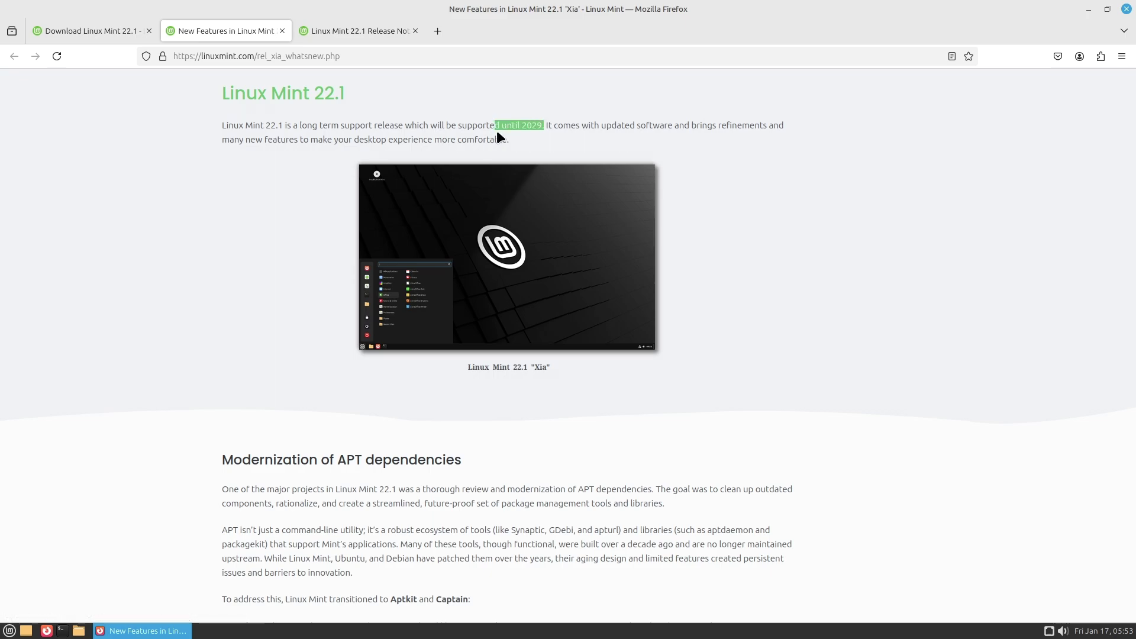
Read the New Features page from the modernization of APT dependencies through the Power Modes section and its Cinnamon settings
{"action": "scroll", "coordinate": [497, 138], "scroll_direction": "down", "scroll_amount": 3}
{"action": "scroll", "coordinate": [489, 305], "scroll_direction": "down", "scroll_amount": 6}
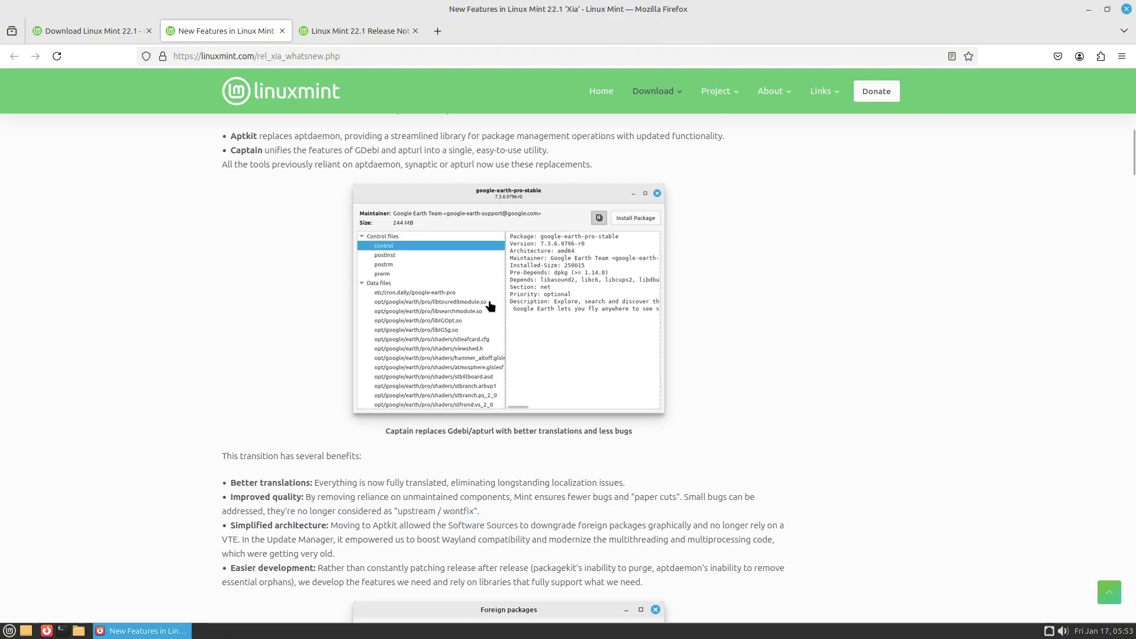
{"action": "scroll", "coordinate": [489, 306], "scroll_direction": "down", "scroll_amount": 5}
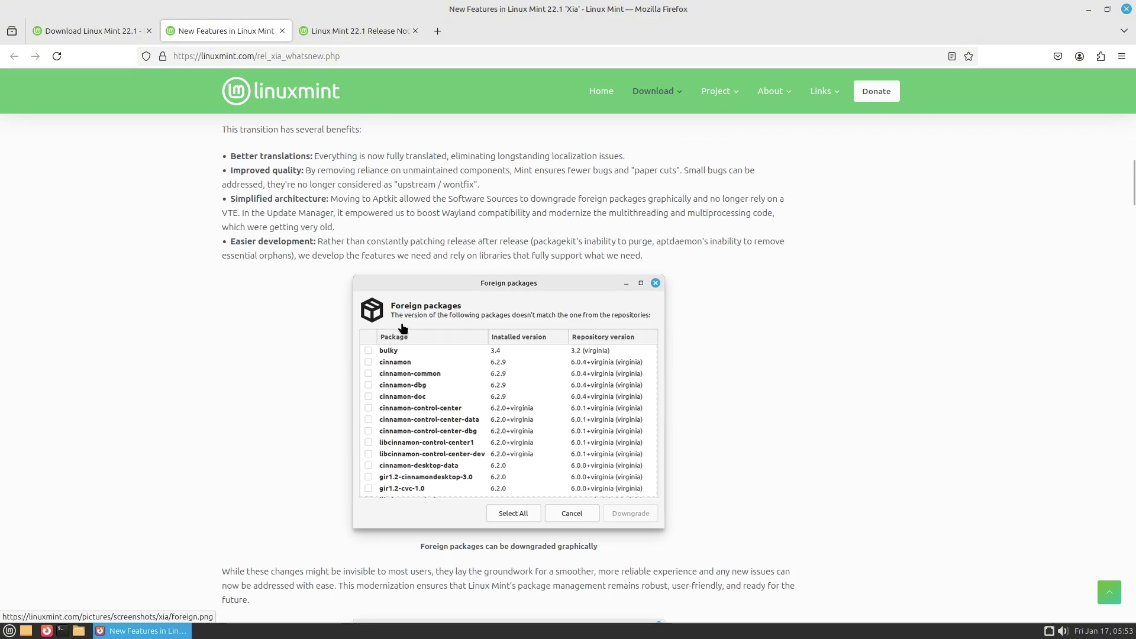
{"action": "scroll", "coordinate": [403, 321], "scroll_direction": "down", "scroll_amount": 7}
{"action": "scroll", "coordinate": [355, 358], "scroll_direction": "down", "scroll_amount": 4}
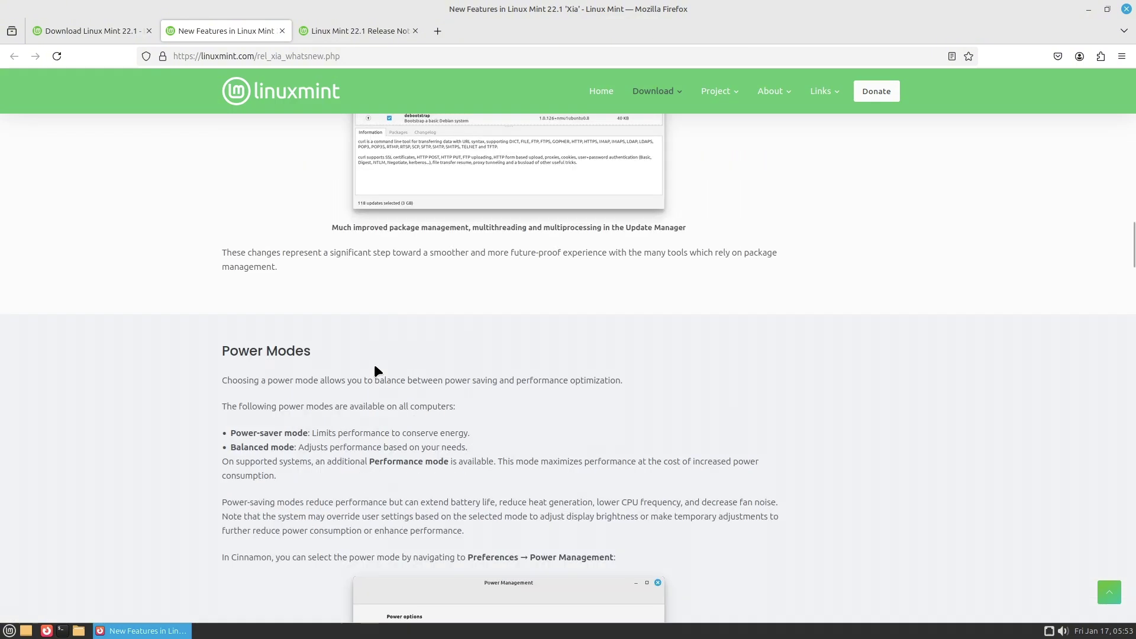
{"action": "scroll", "coordinate": [374, 364], "scroll_direction": "up", "scroll_amount": 3}
{"action": "scroll", "coordinate": [475, 264], "scroll_direction": "down", "scroll_amount": 6}
{"action": "scroll", "coordinate": [371, 350], "scroll_direction": "up", "scroll_amount": 1}
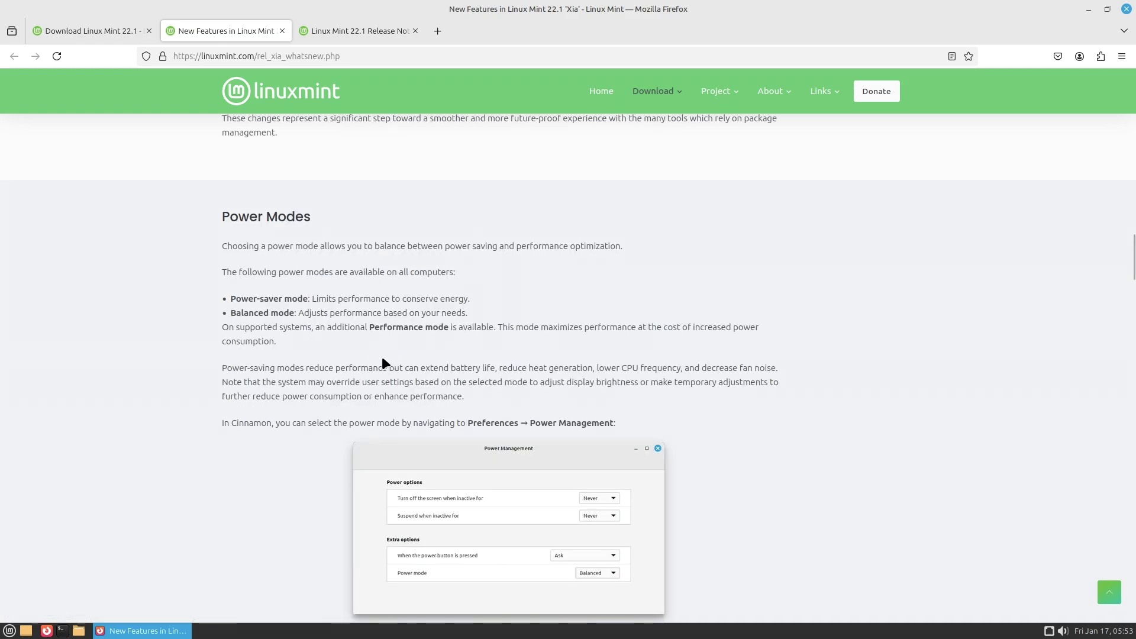
{"action": "scroll", "coordinate": [337, 416], "scroll_direction": "down", "scroll_amount": 3}
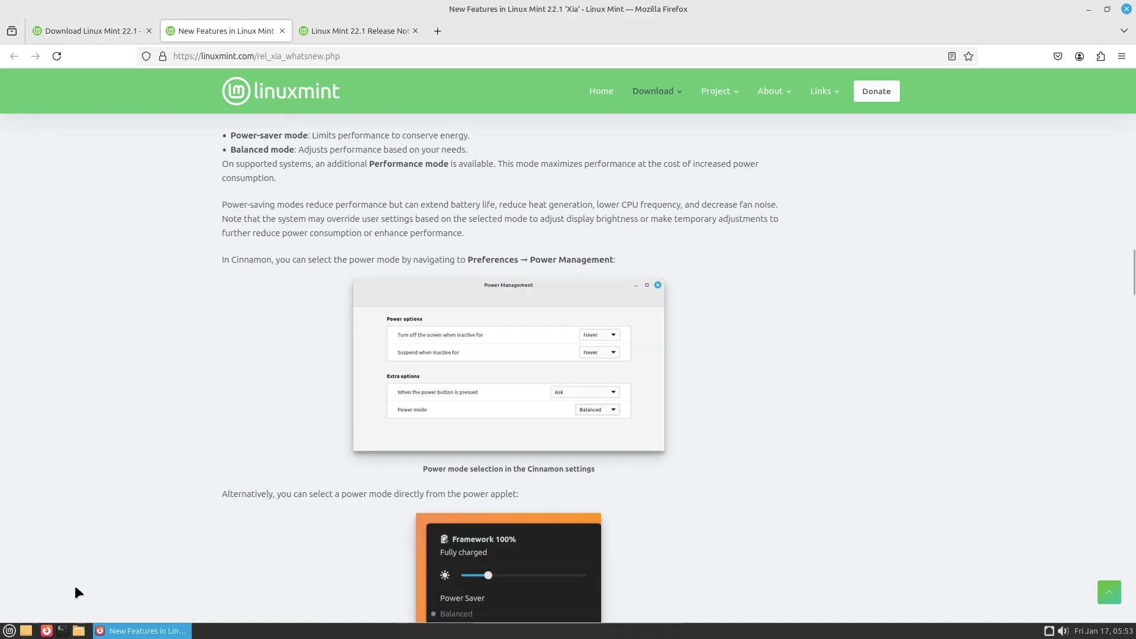
Browse the Preferences and Administration applications in the Mint menu and search it for "night light"
{"action": "left_click", "coordinate": [9, 631]}
{"action": "mouse_move", "coordinate": [201, 547]}
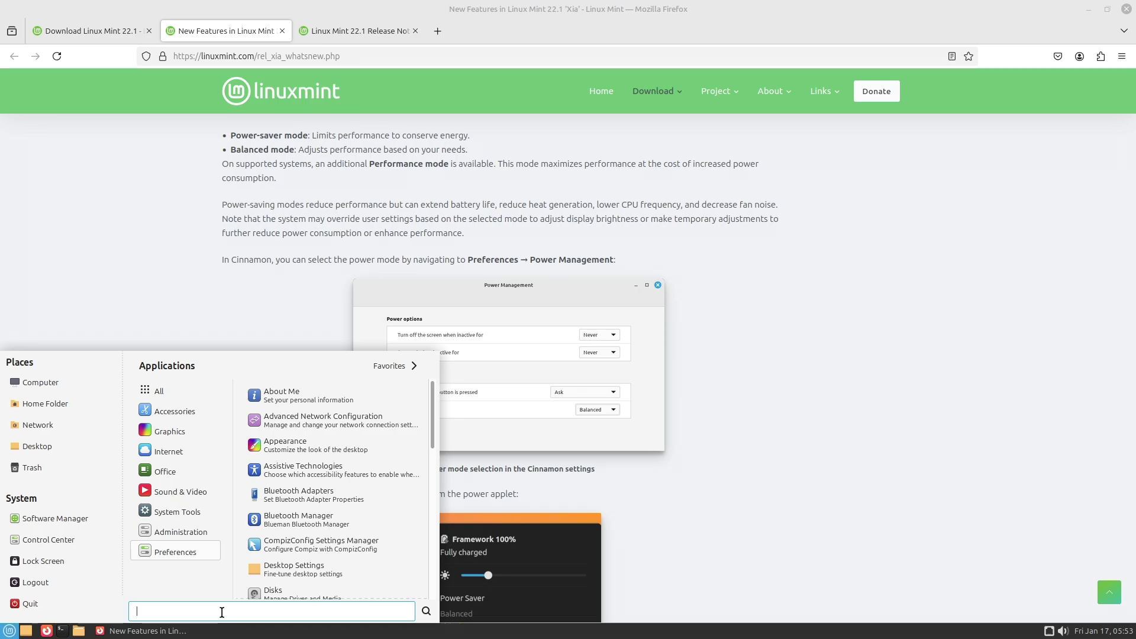
{"action": "type", "text": "night"}
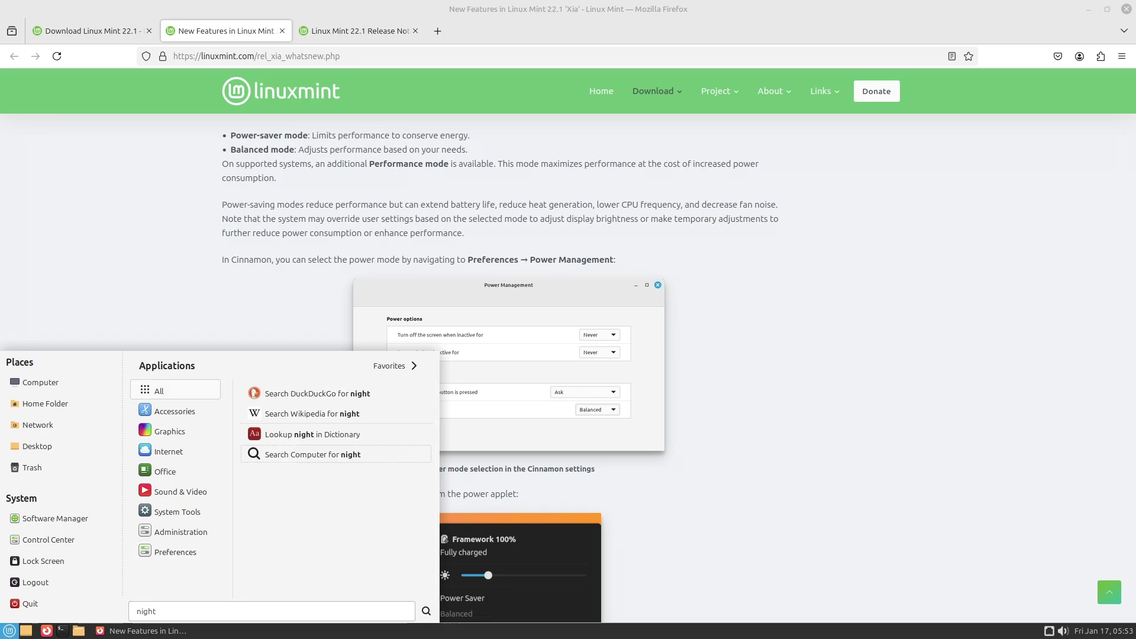
{"action": "left_click", "coordinate": [178, 532]}
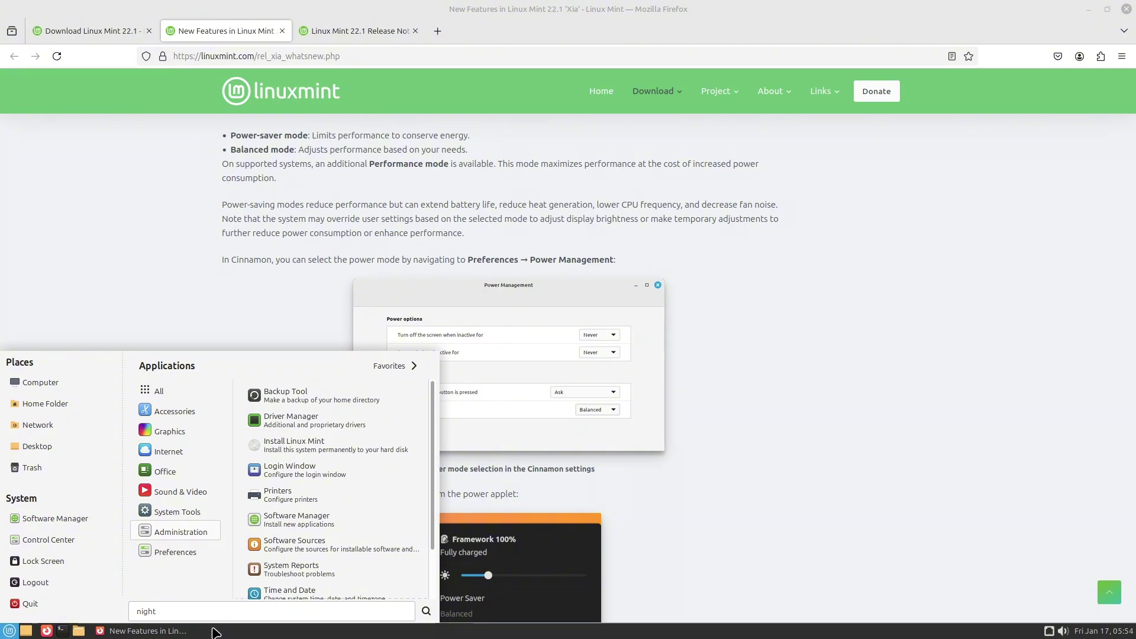
{"action": "left_click", "coordinate": [224, 611]}
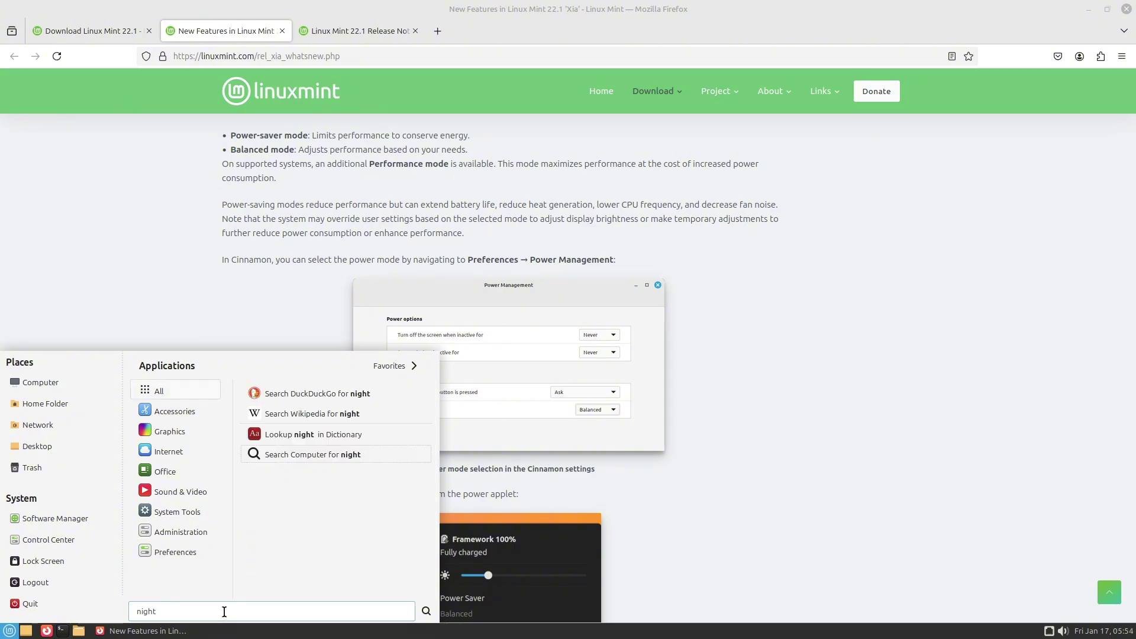
{"action": "type", "text": "light"}
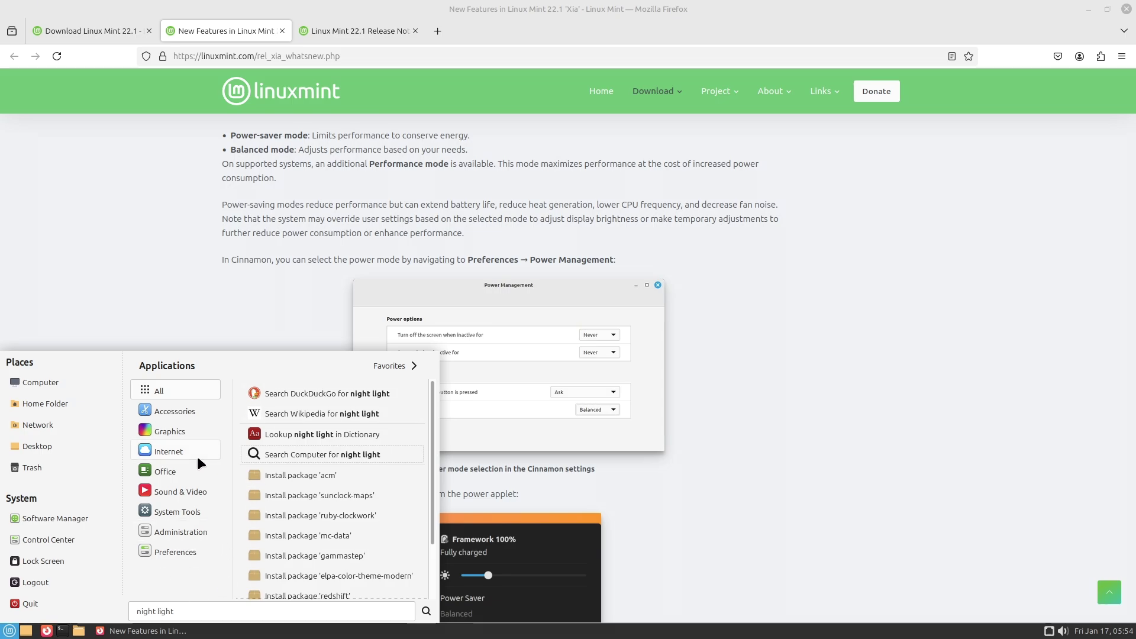
{"action": "mouse_move", "coordinate": [166, 439]}
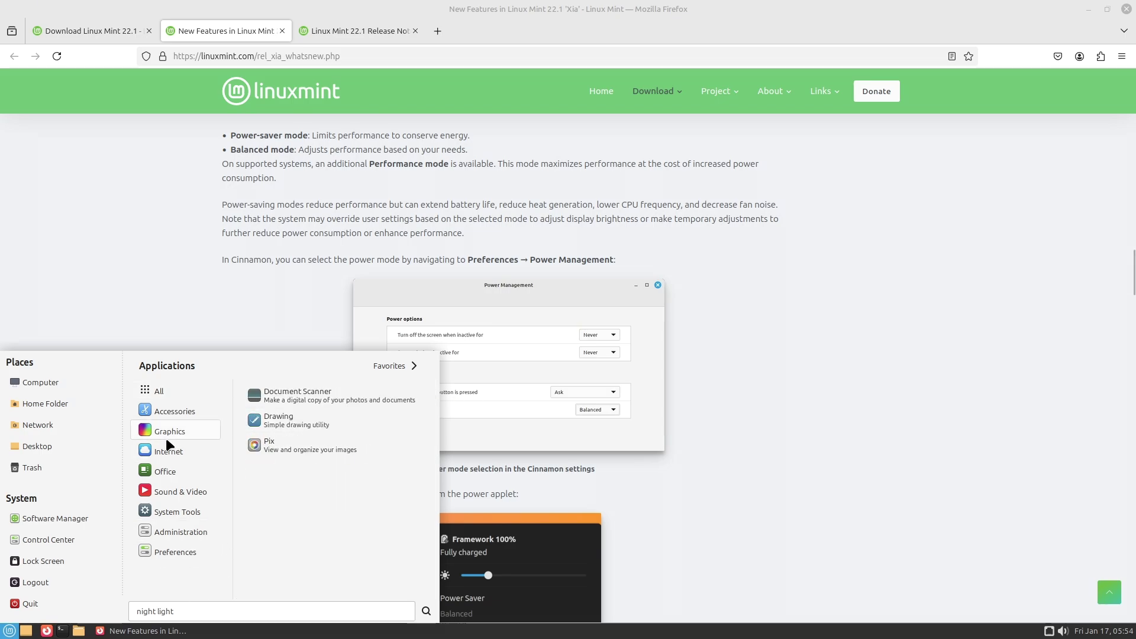
Read the remaining power mode options and the Night Light section on the New Features page
{"action": "scroll", "coordinate": [748, 395], "scroll_direction": "down", "scroll_amount": 5}
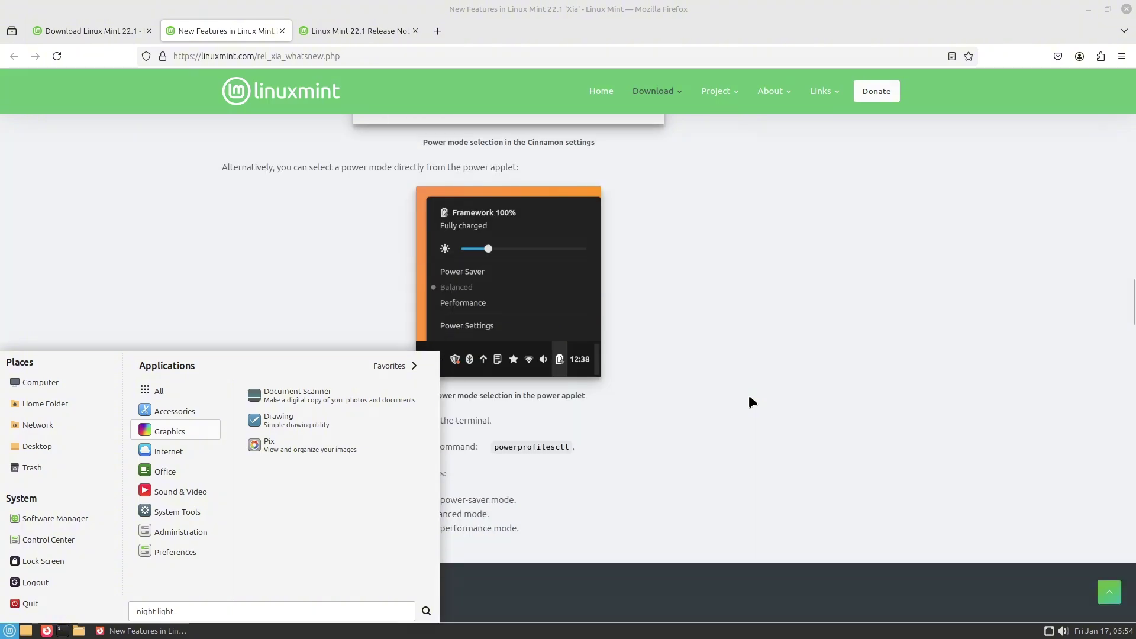
{"action": "scroll", "coordinate": [748, 395], "scroll_direction": "down", "scroll_amount": 9}
{"action": "scroll", "coordinate": [571, 346], "scroll_direction": "up", "scroll_amount": 3}
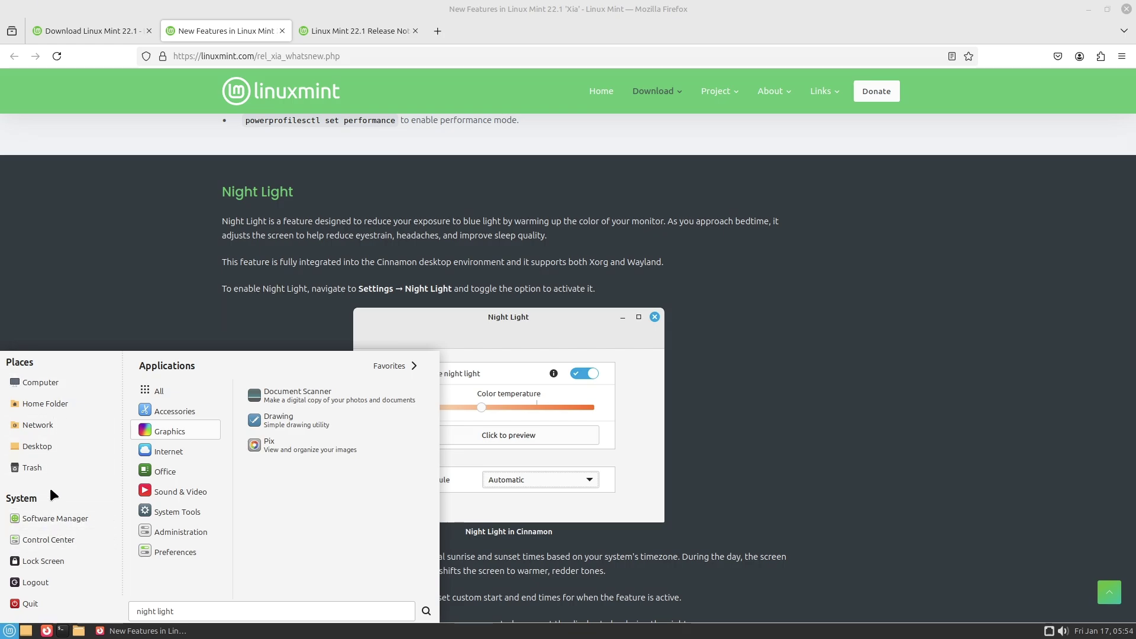
Open the Control Center maximized, review the On AC Power and General settings of Power Management, and close those preferences
{"action": "key", "text": "Escape"}
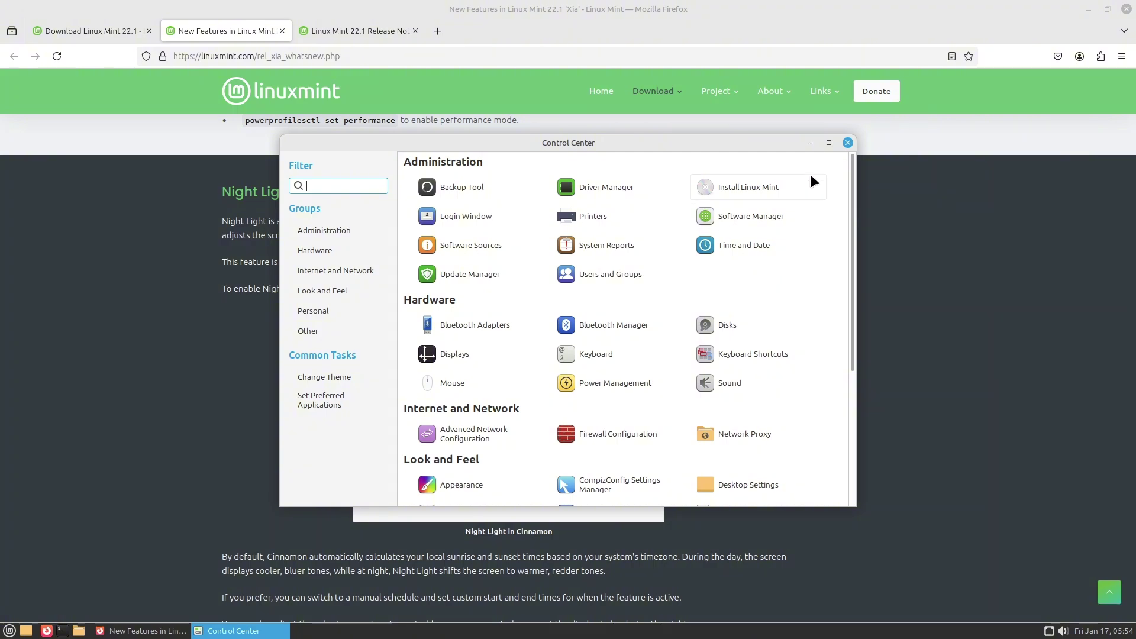
{"action": "left_click", "coordinate": [828, 144]}
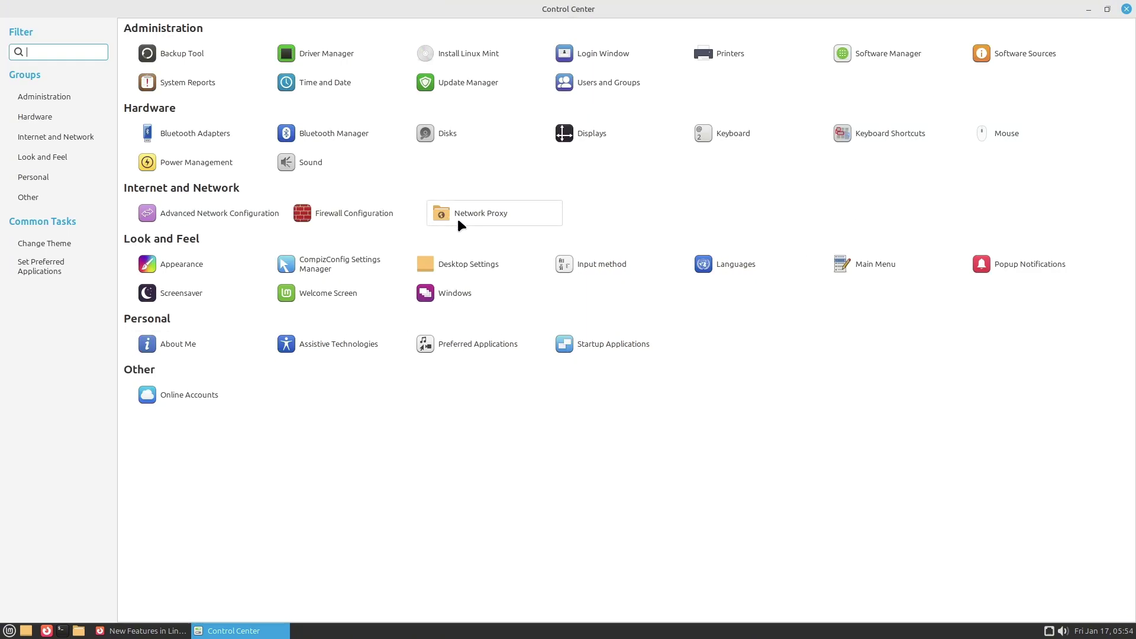
{"action": "left_click", "coordinate": [197, 162]}
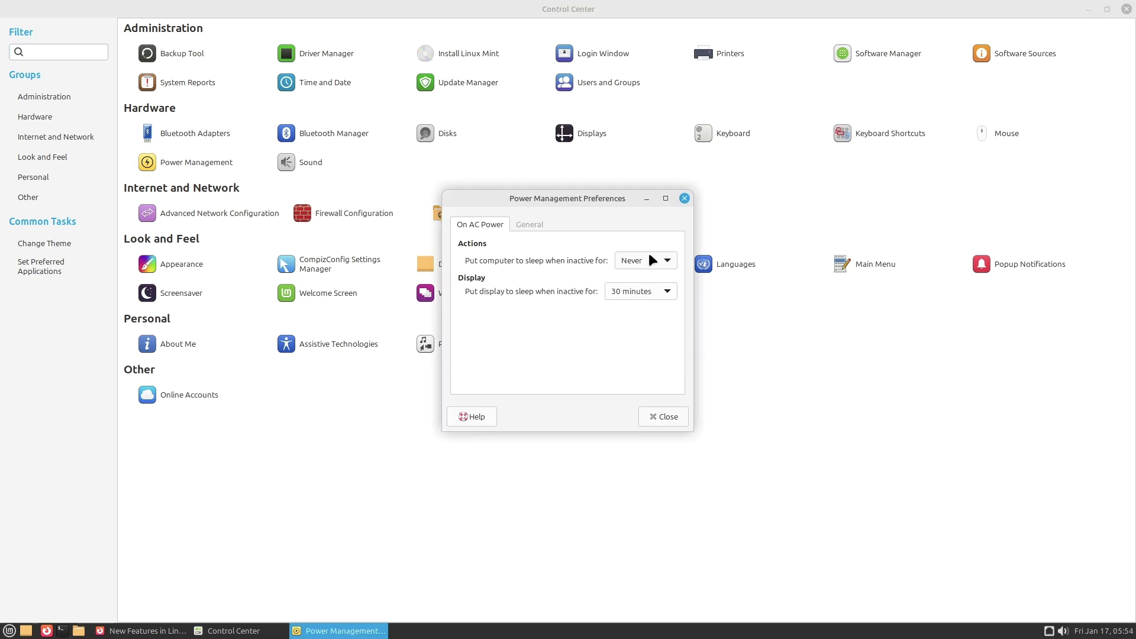
{"action": "left_click", "coordinate": [528, 223]}
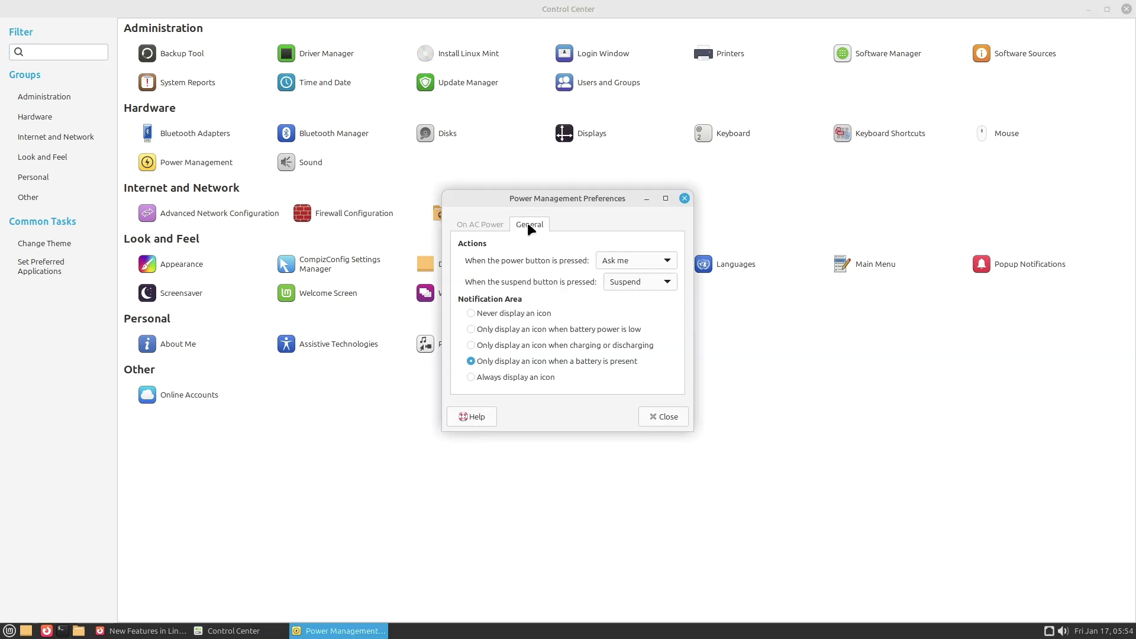
{"action": "left_click", "coordinate": [661, 417]}
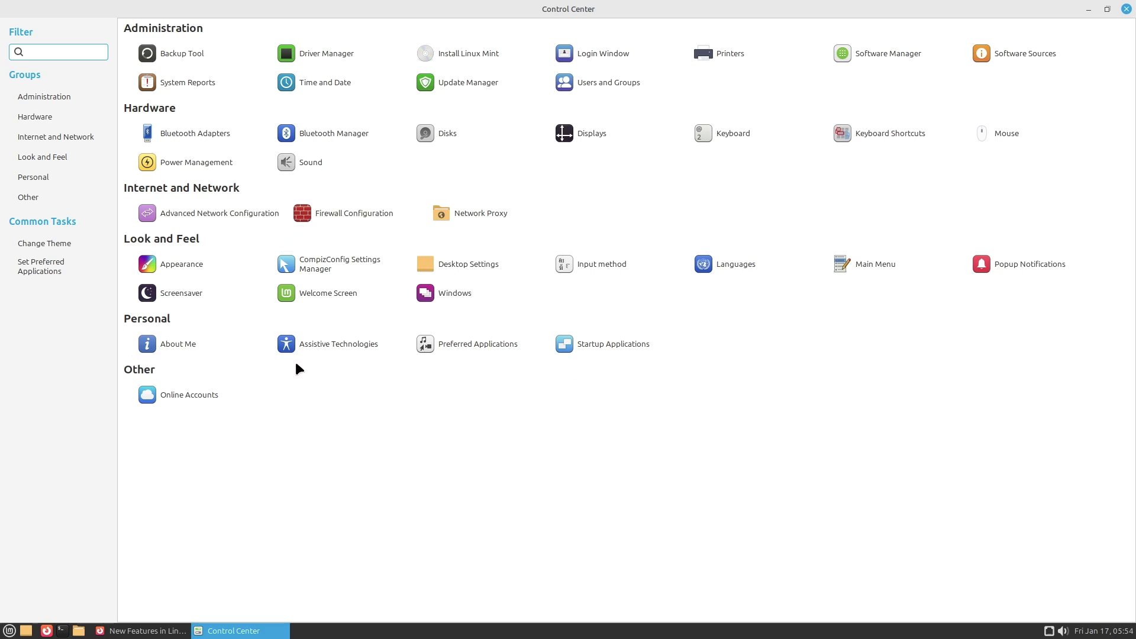
Open and close the Appearance preferences, then review the resolution, refresh rate and scaling options in Monitor Preferences and close them
{"action": "left_click", "coordinate": [177, 265]}
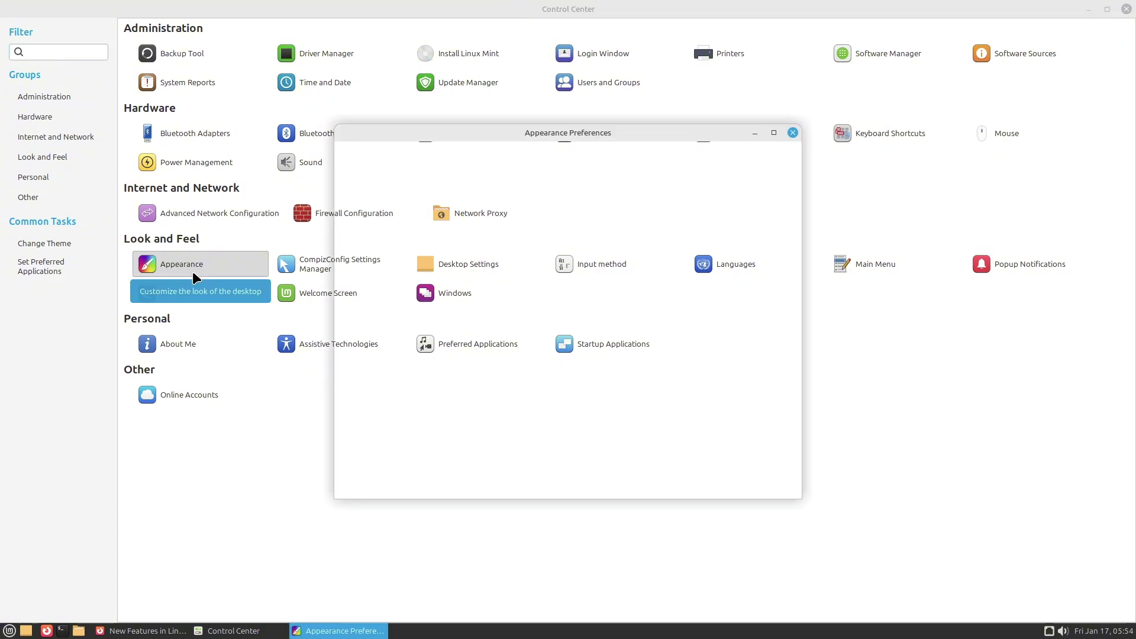
{"action": "left_click", "coordinate": [790, 130]}
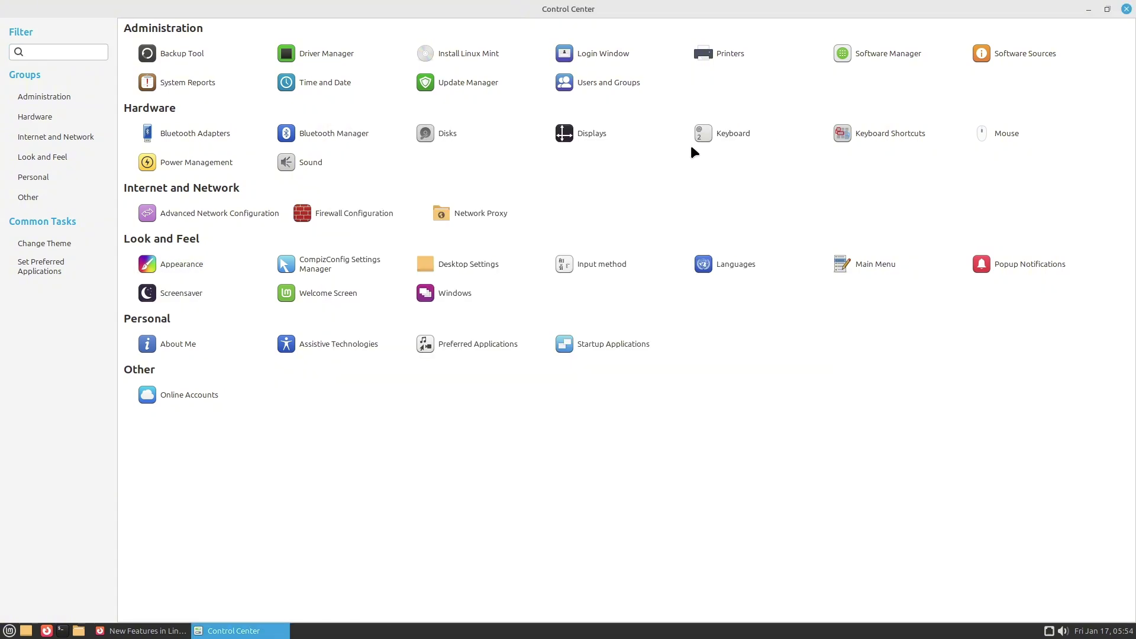
{"action": "left_click", "coordinate": [599, 134]}
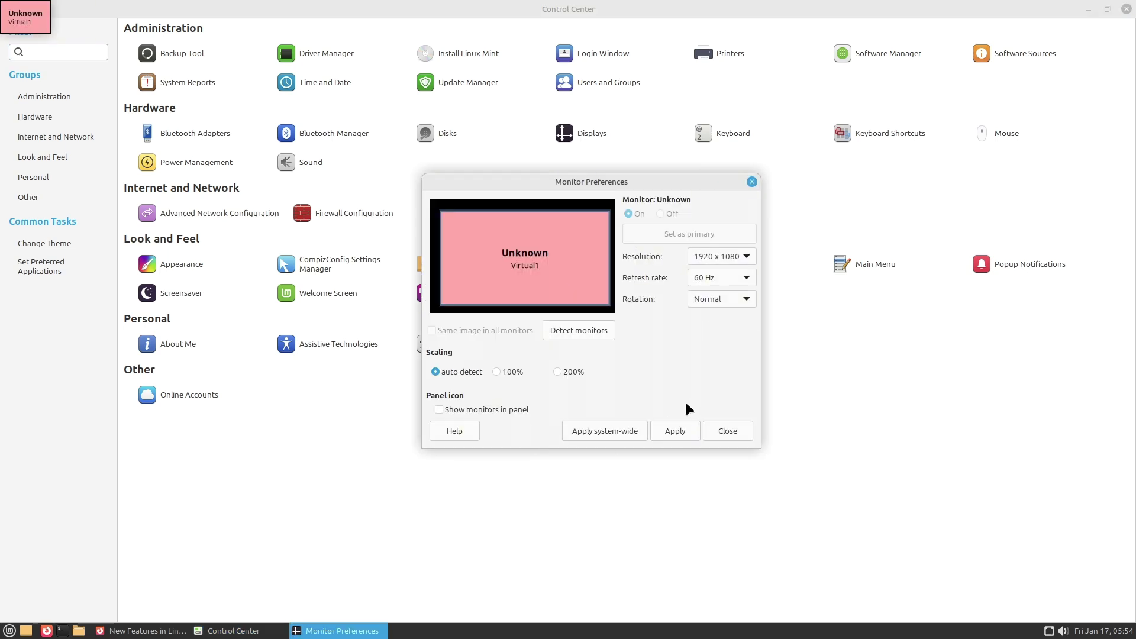
{"action": "left_click", "coordinate": [720, 425]}
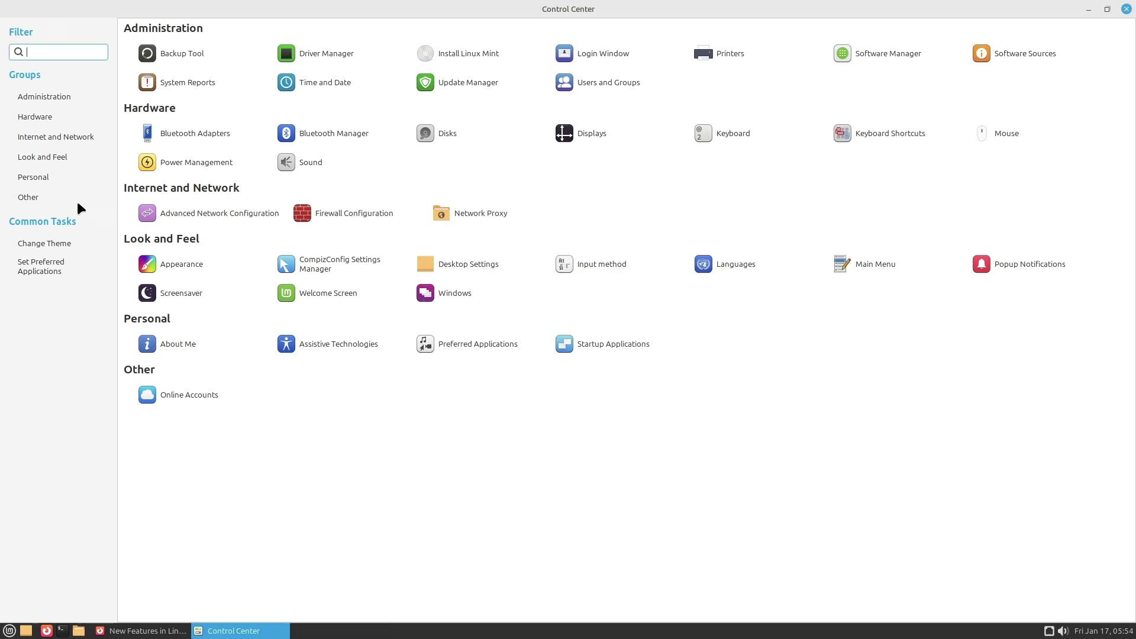
Reopen the Appearance preferences, browse the available themes through the end of the list, and view the Background settings
{"action": "left_click", "coordinate": [184, 264]}
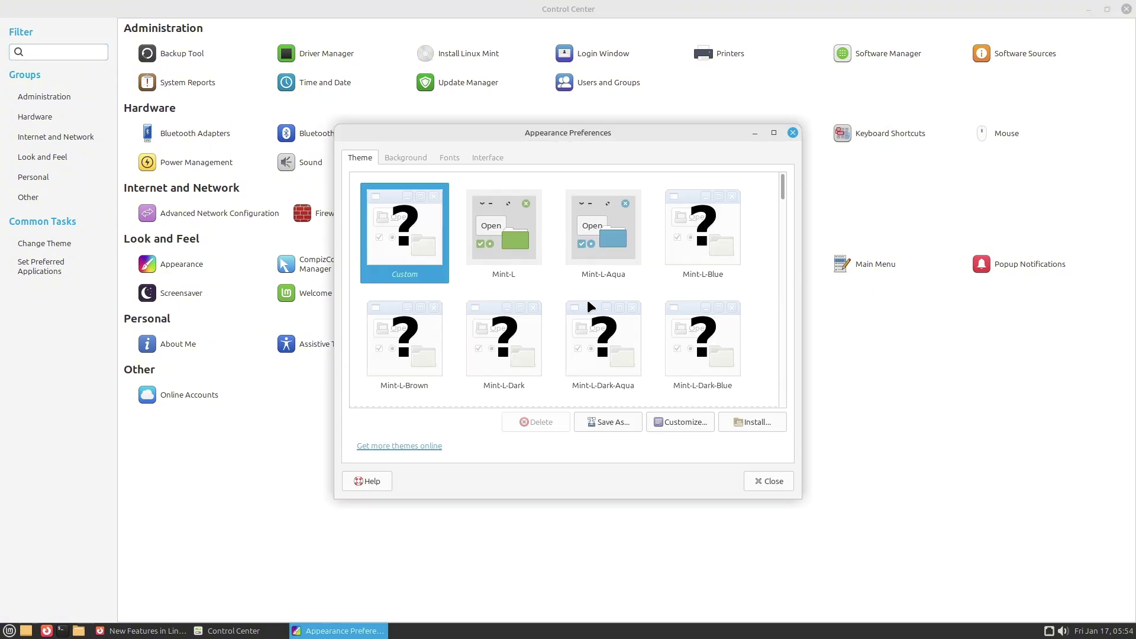
{"action": "scroll", "coordinate": [654, 342], "scroll_direction": "down", "scroll_amount": 5}
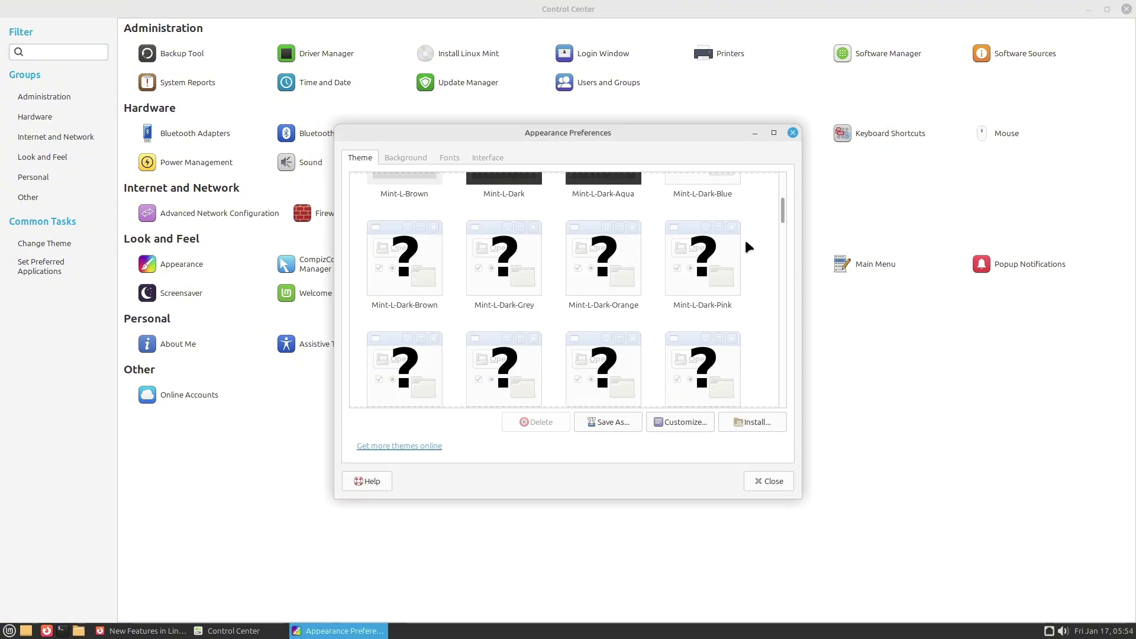
{"action": "left_click_drag", "start_coordinate": [783, 228], "coordinate": [782, 393]}
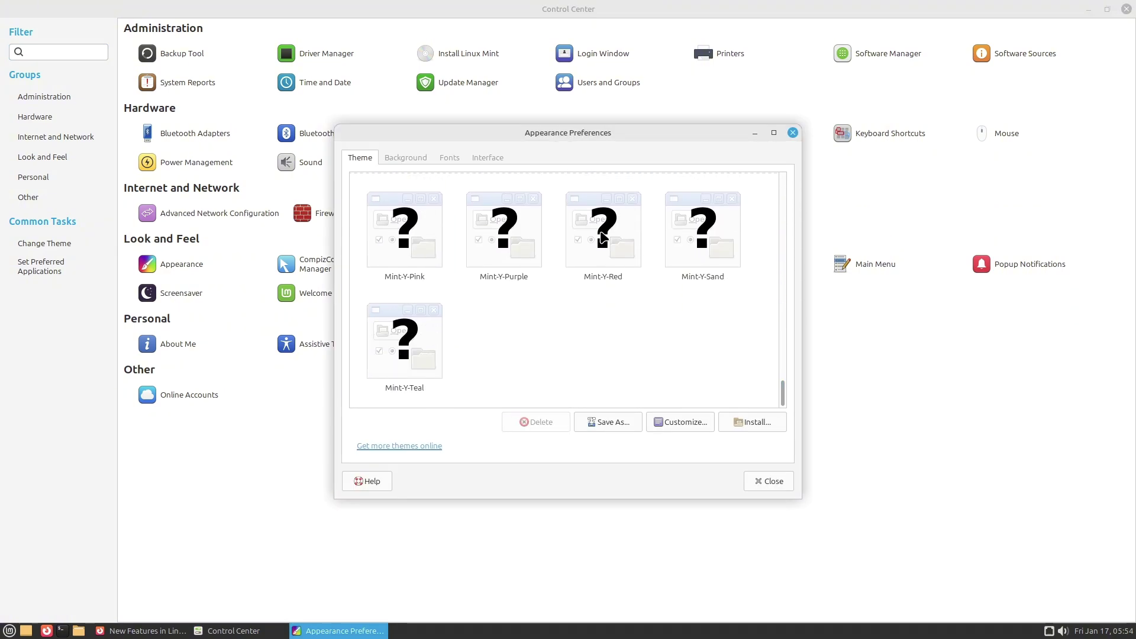
{"action": "left_click", "coordinate": [406, 158]}
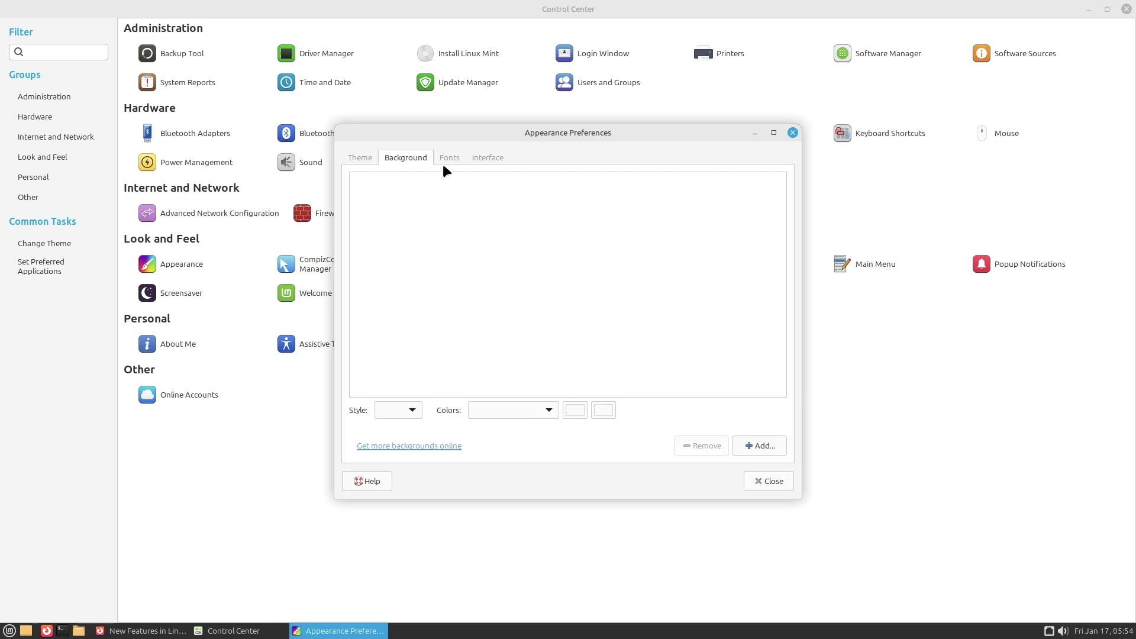
Search the Mint menu for "night", view the Sound & Video applications, and return to the Control Center
{"action": "left_click", "coordinate": [9, 631]}
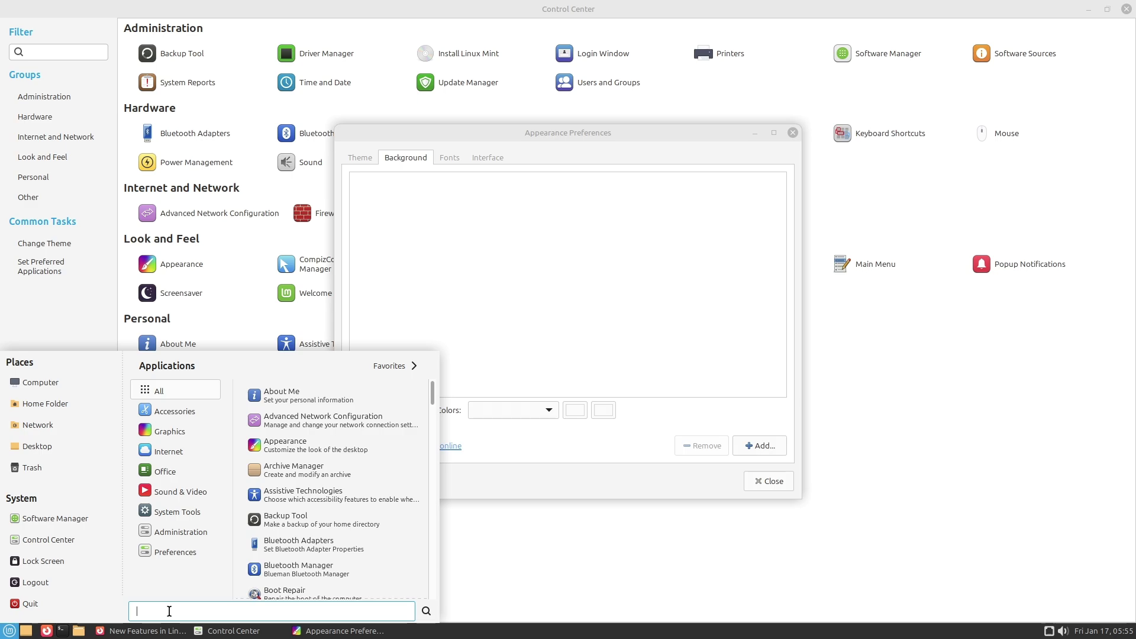
{"action": "type", "text": "ni"}
{"action": "type", "text": "ght"}
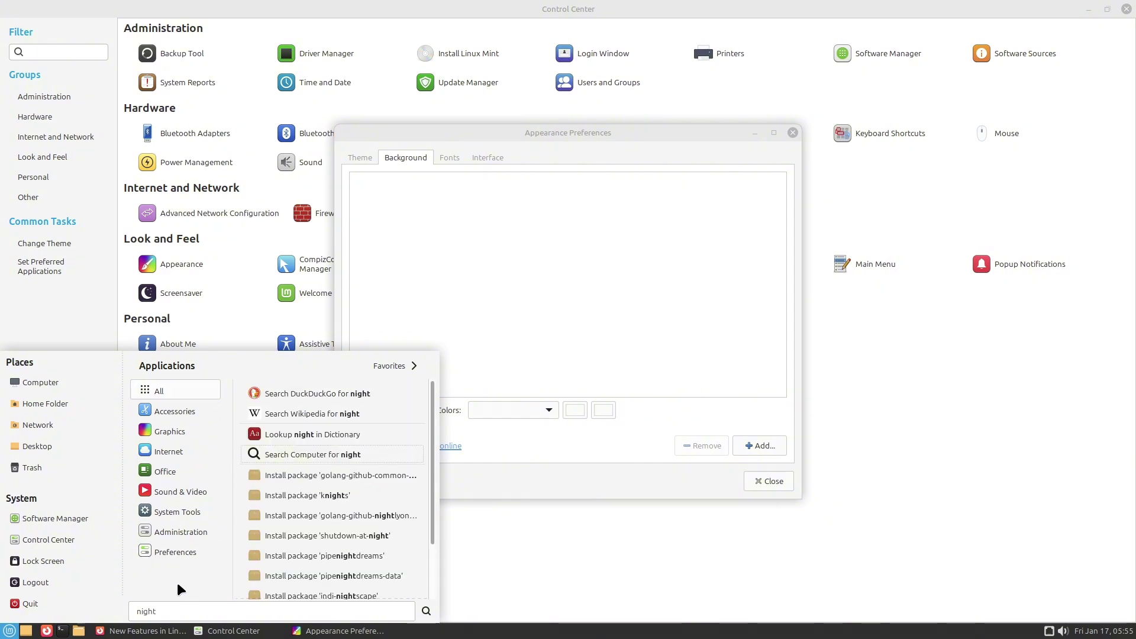
{"action": "left_click", "coordinate": [148, 493]}
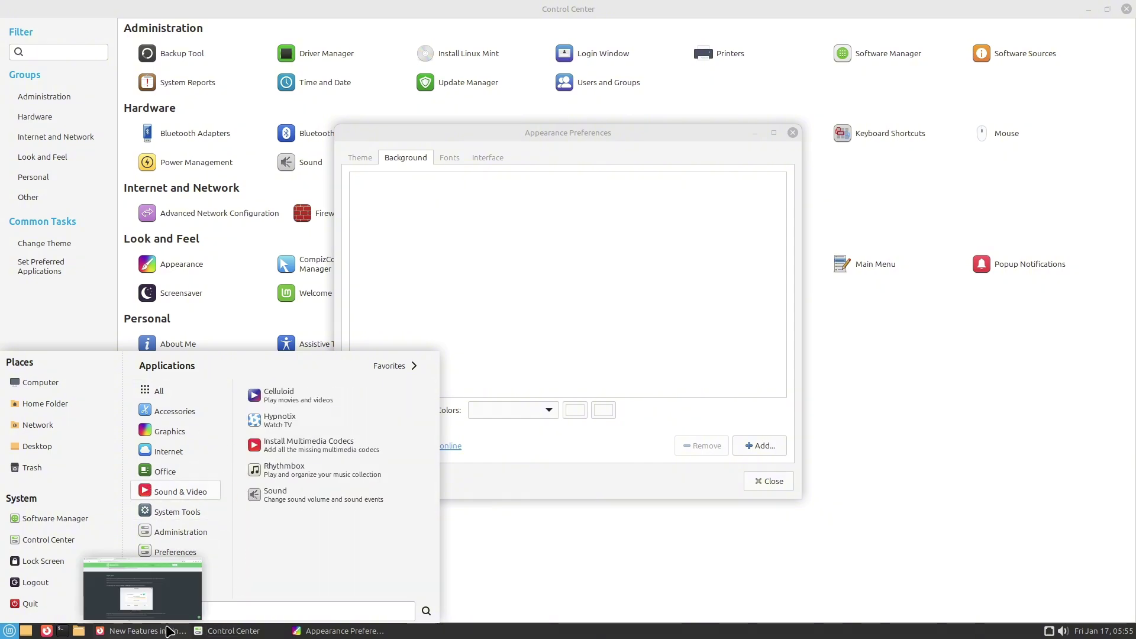
{"action": "left_click", "coordinate": [855, 322]}
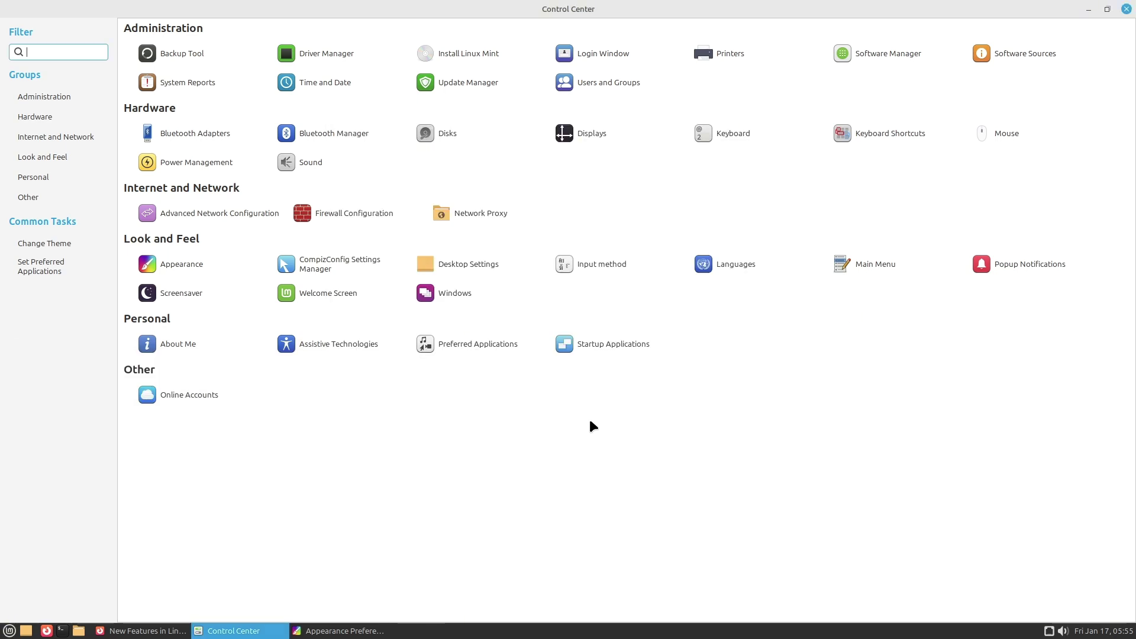
Close the Control Center and force the unresponsive Appearance Preferences to quit
{"action": "left_click", "coordinate": [338, 631]}
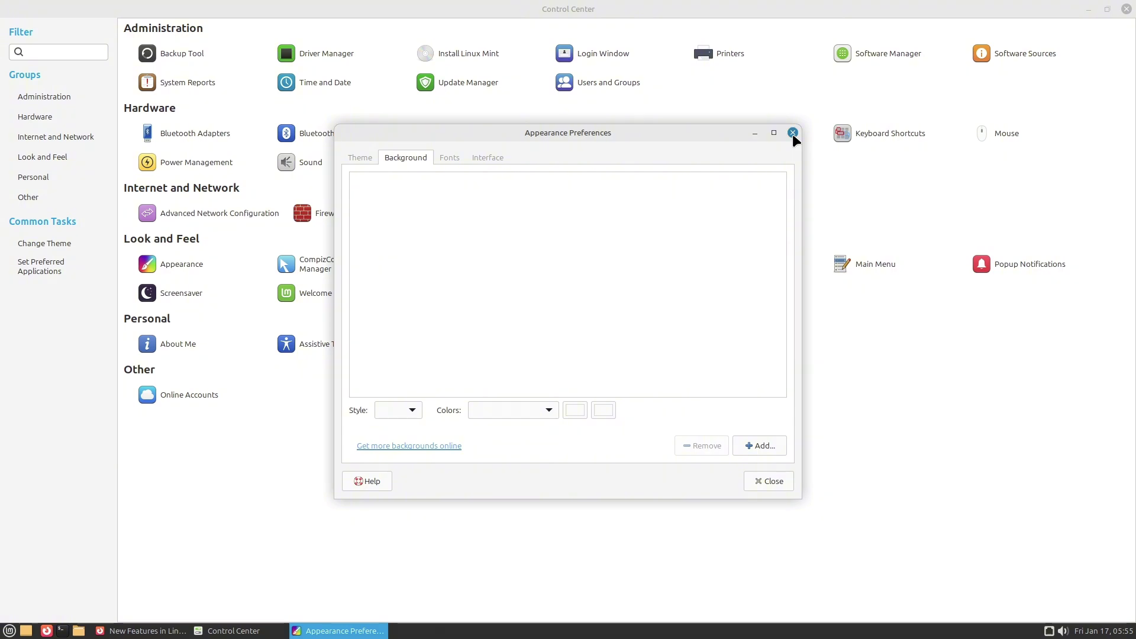
{"action": "left_click", "coordinate": [896, 433]}
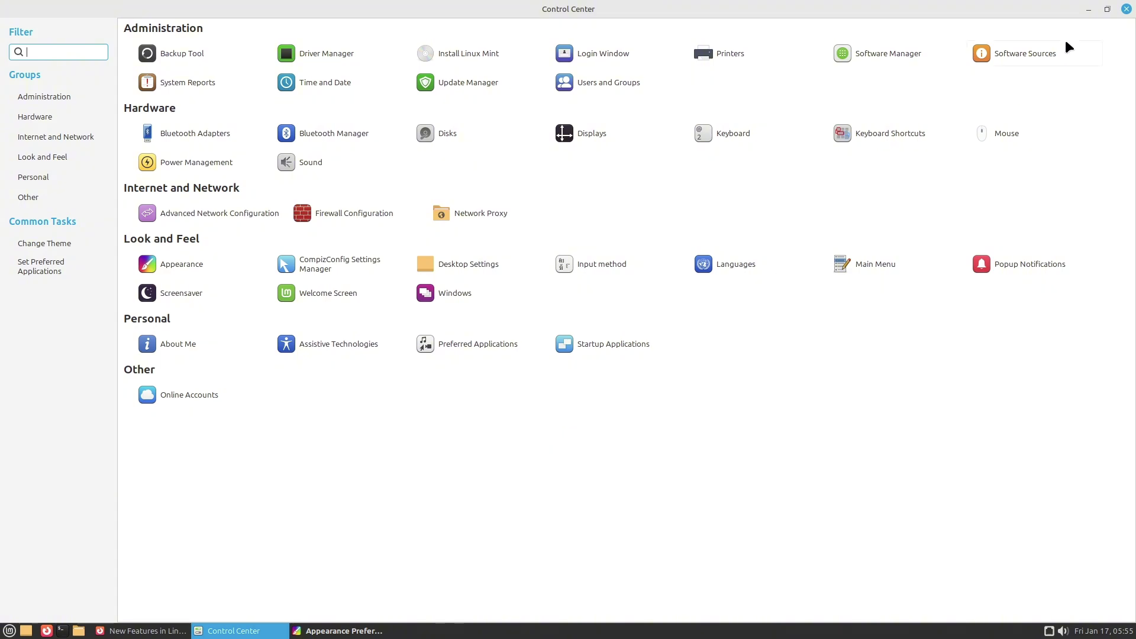
{"action": "left_click", "coordinate": [1126, 9]}
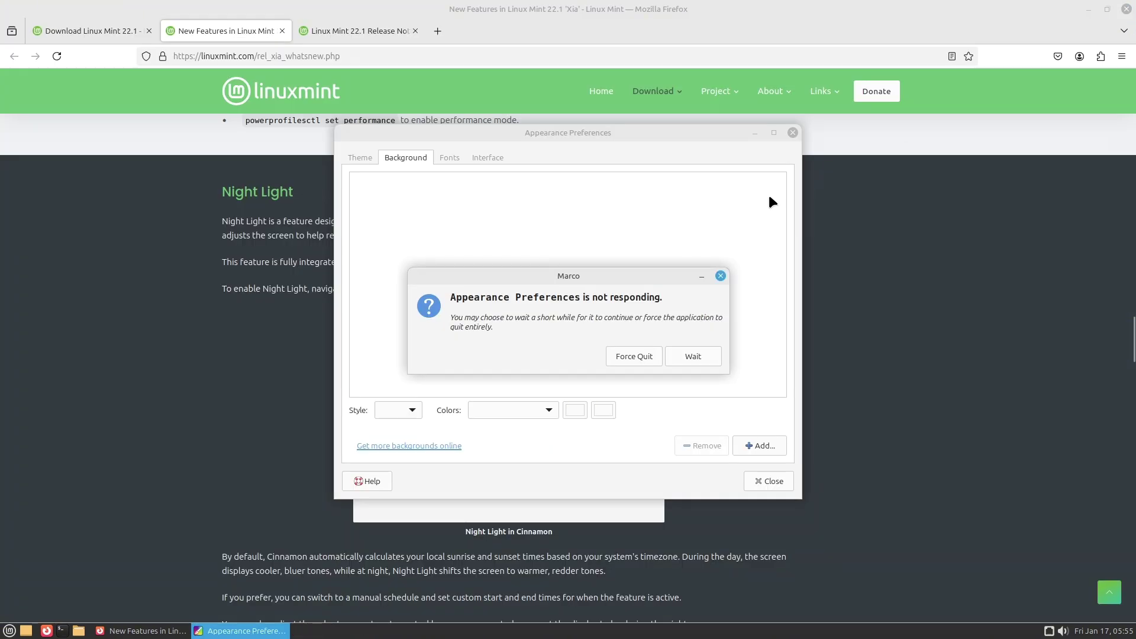
{"action": "left_click", "coordinate": [637, 356]}
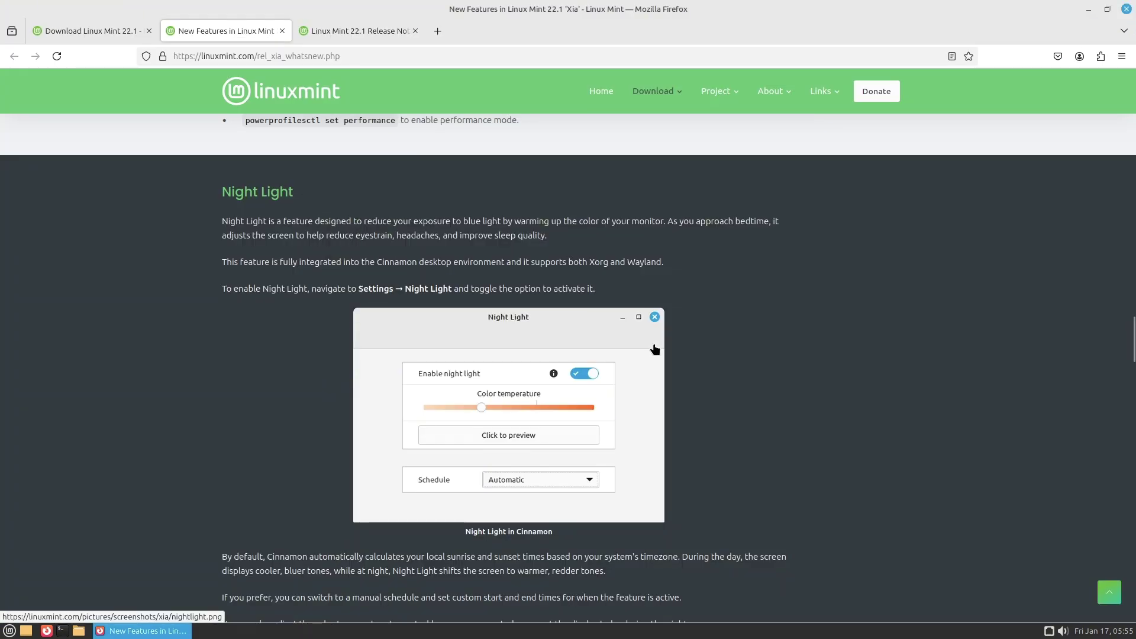
Read the rest of the New Features page from Night Light and Cinnamon 6.4 through the LTS strategy, and close the browser
{"action": "scroll", "coordinate": [654, 349], "scroll_direction": "down", "scroll_amount": 9}
{"action": "scroll", "coordinate": [882, 230], "scroll_direction": "up", "scroll_amount": 5}
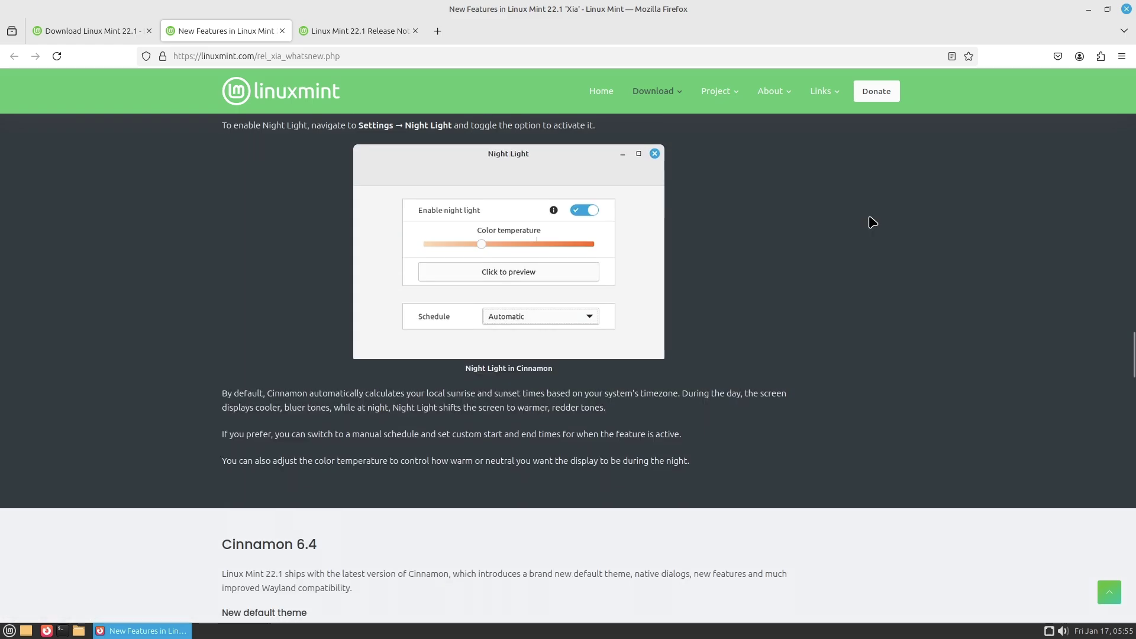
{"action": "scroll", "coordinate": [676, 317], "scroll_direction": "down", "scroll_amount": 5}
{"action": "scroll", "coordinate": [676, 313], "scroll_direction": "down", "scroll_amount": 12}
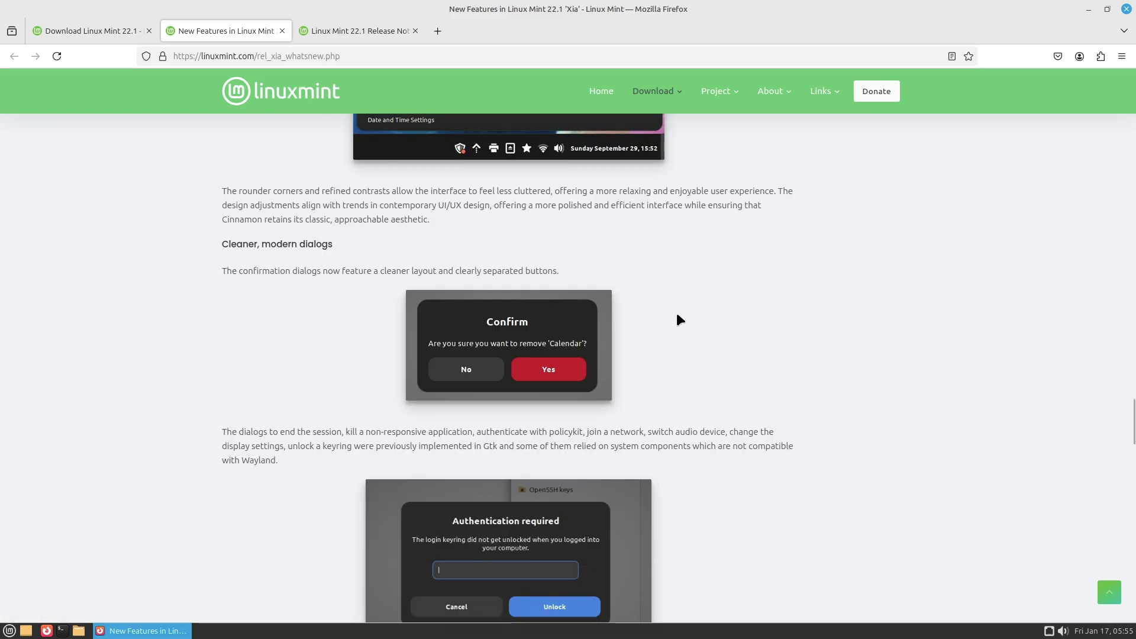
{"action": "scroll", "coordinate": [677, 312], "scroll_direction": "down", "scroll_amount": 5}
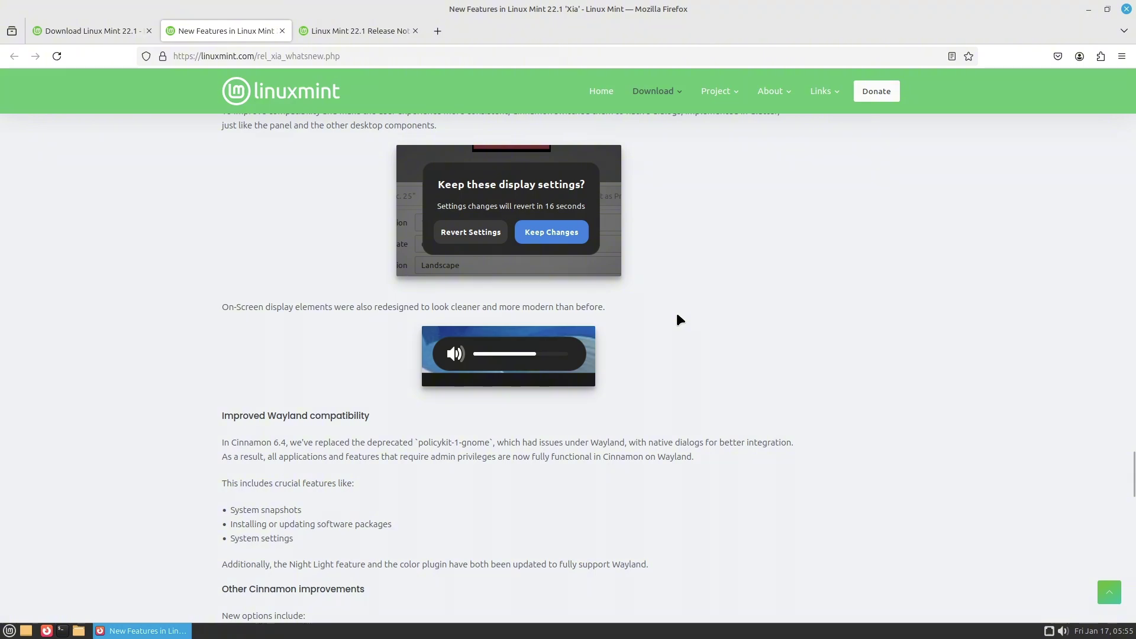
{"action": "scroll", "coordinate": [676, 312], "scroll_direction": "down", "scroll_amount": 15}
{"action": "scroll", "coordinate": [676, 313], "scroll_direction": "down", "scroll_amount": 5}
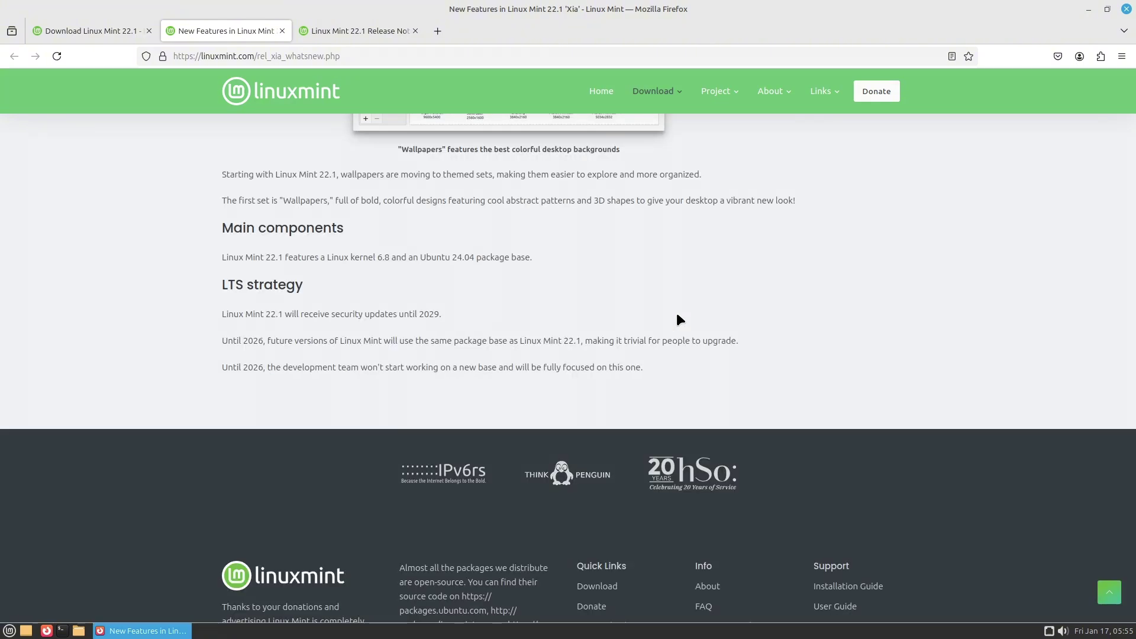
{"action": "scroll", "coordinate": [676, 313], "scroll_direction": "up", "scroll_amount": 1}
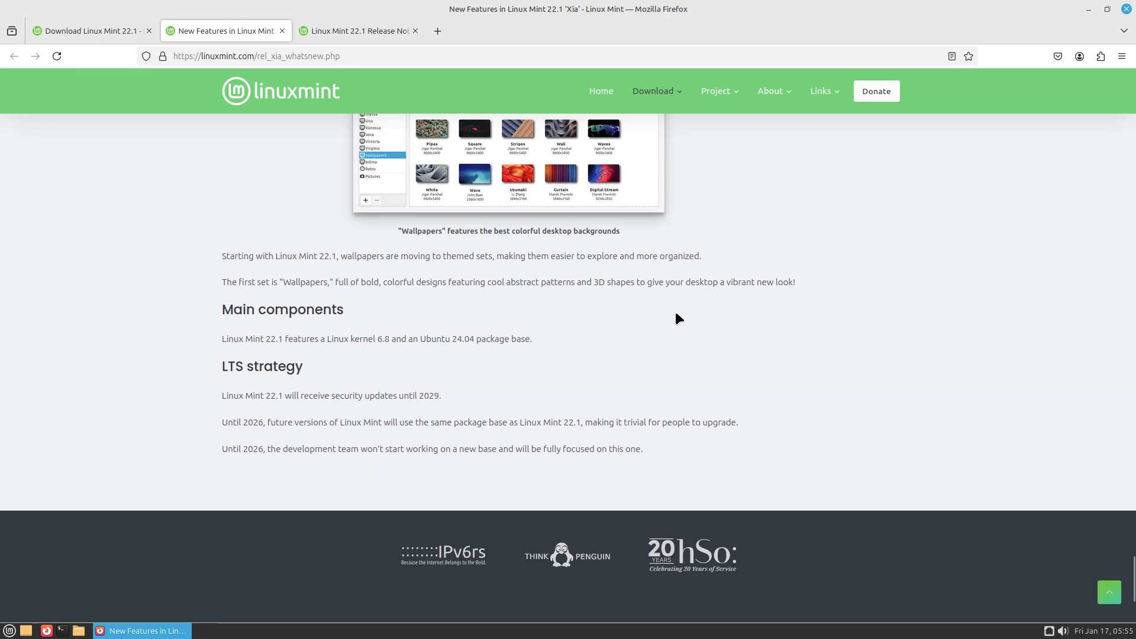
{"action": "left_click", "coordinate": [1126, 10]}
Open System Monitor, review the system information and the CPU, memory and network resource graphs, and close it
{"action": "left_click", "coordinate": [7, 631]}
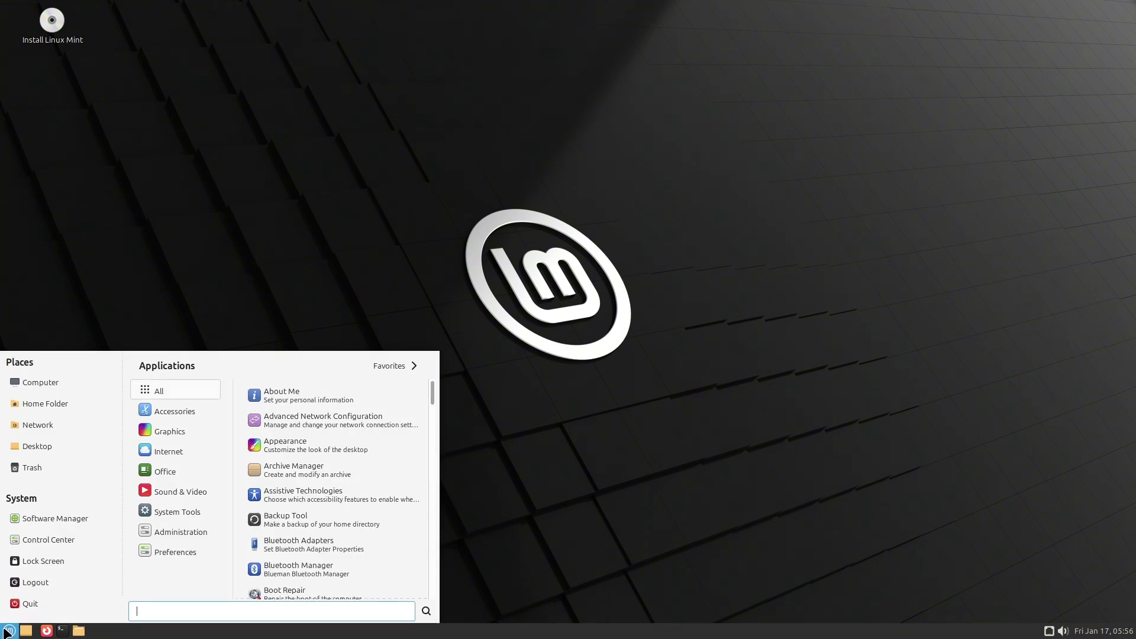
{"action": "mouse_move", "coordinate": [187, 509]}
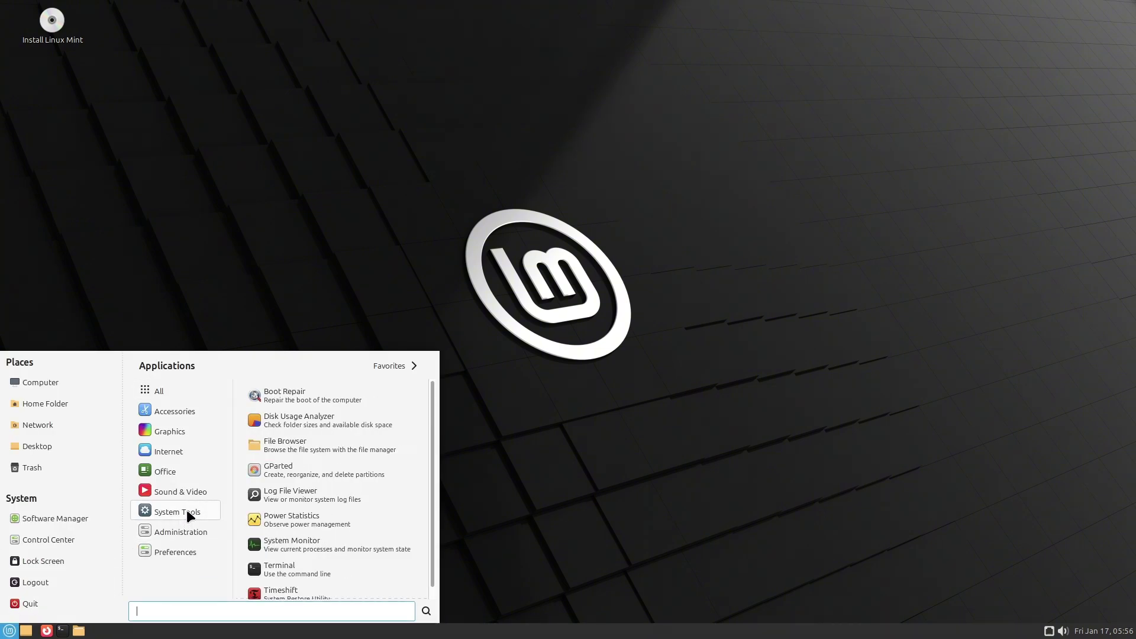
{"action": "left_click", "coordinate": [302, 539]}
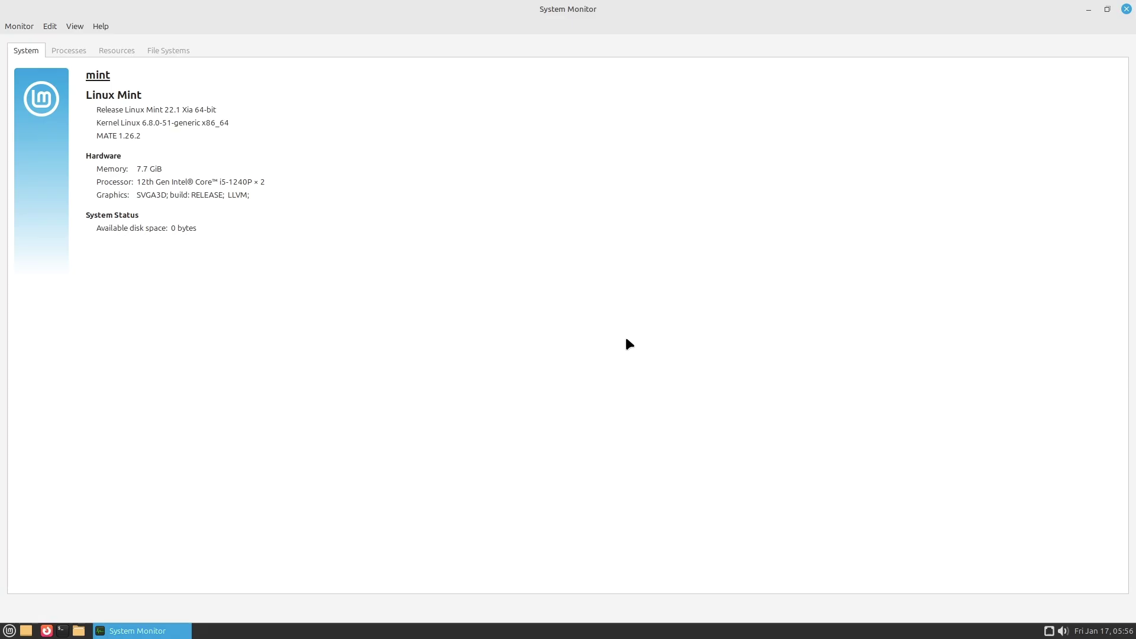
{"action": "left_click", "coordinate": [107, 55]}
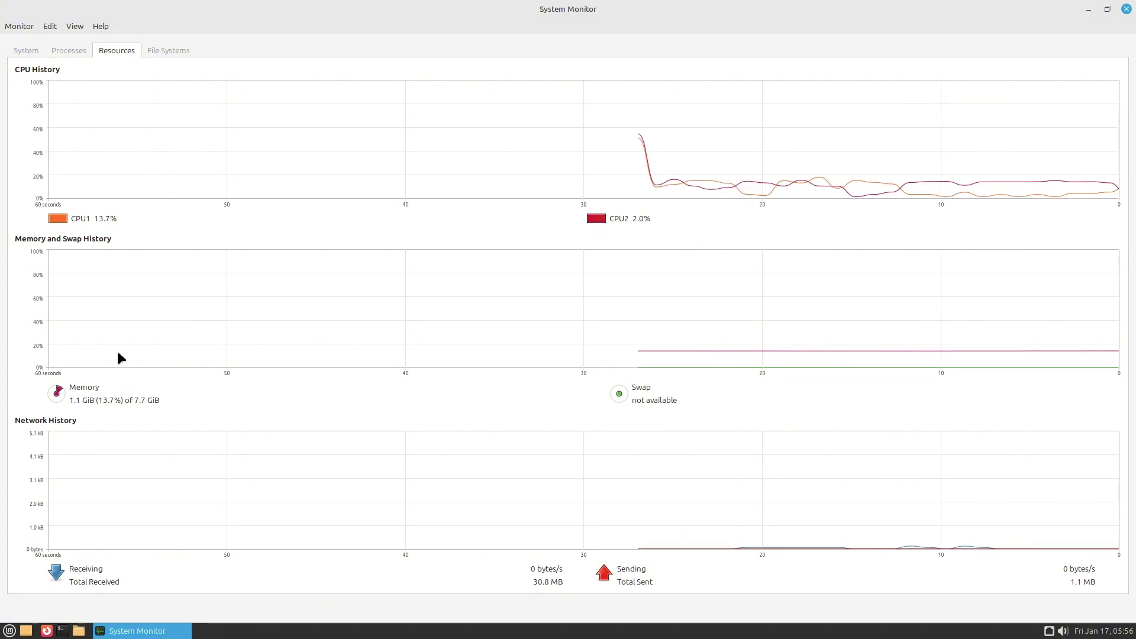
{"action": "left_click", "coordinate": [1126, 9]}
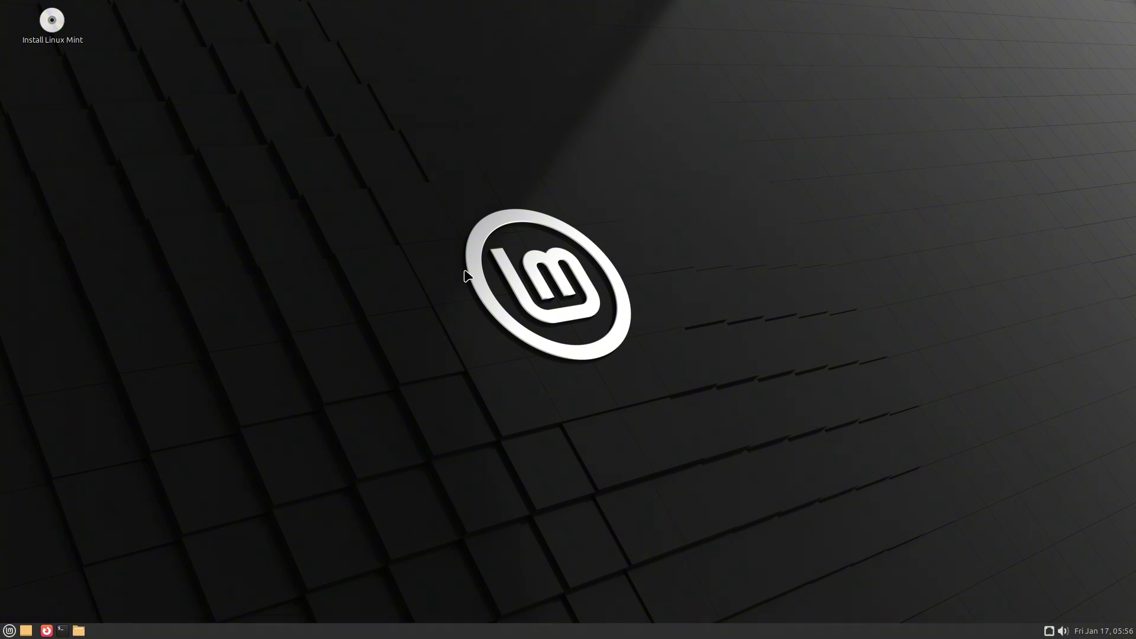
View the suspend, restart and shutdown choices offered when quitting the system, and cancel the dialog
{"action": "left_click", "coordinate": [9, 630]}
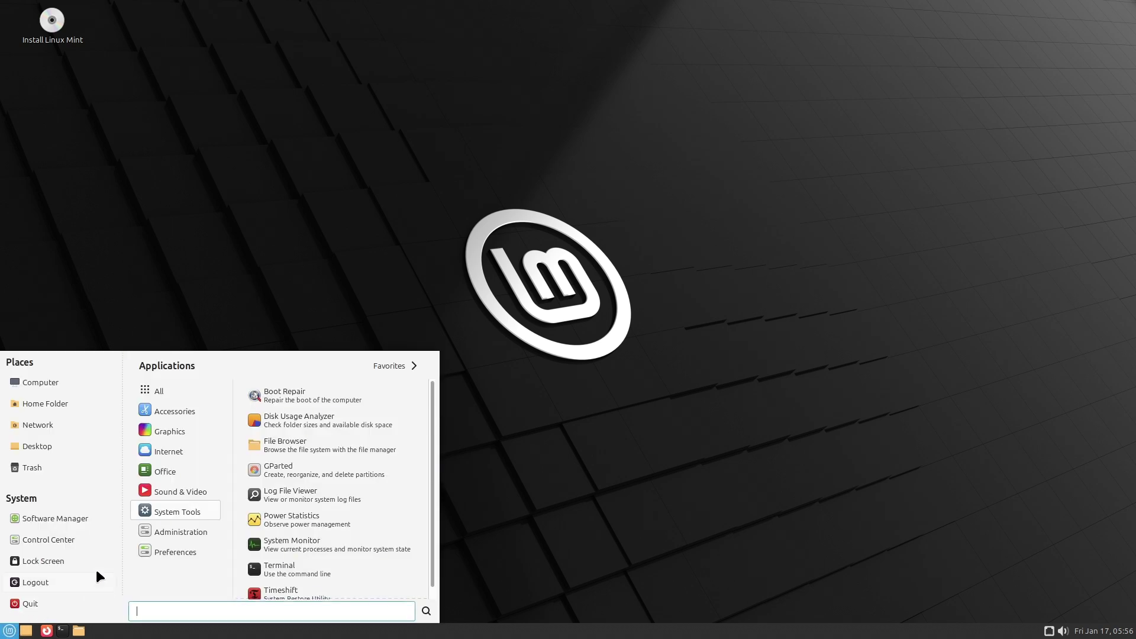
{"action": "left_click", "coordinate": [43, 602]}
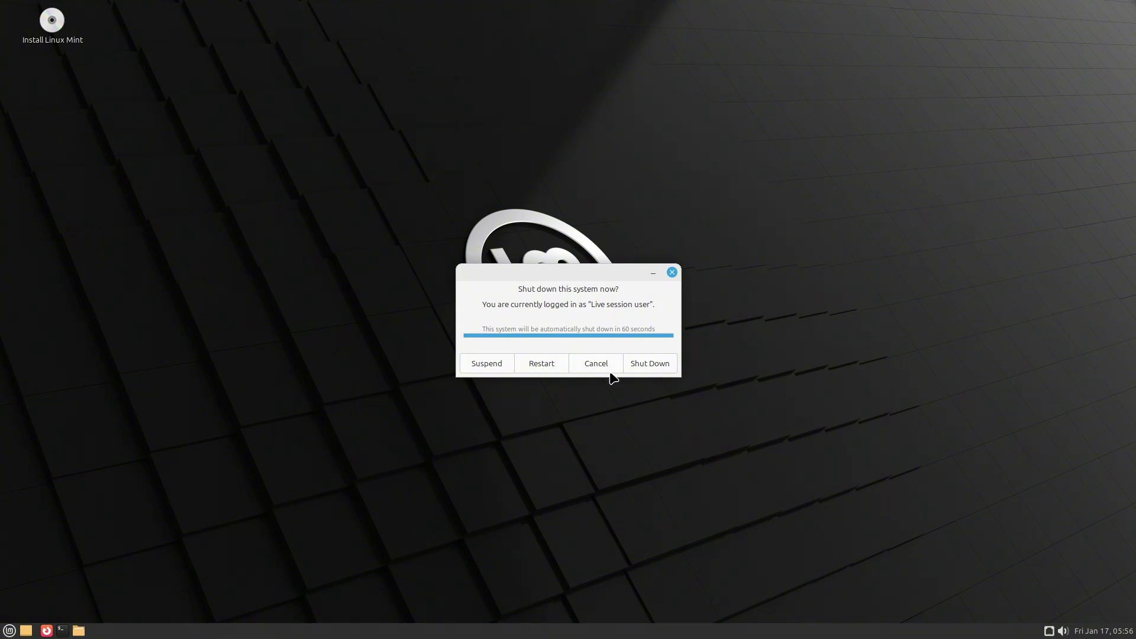
{"action": "left_click", "coordinate": [599, 370]}
Log out of the live session from the Mint menu and confirm the logout
{"action": "left_click", "coordinate": [16, 632]}
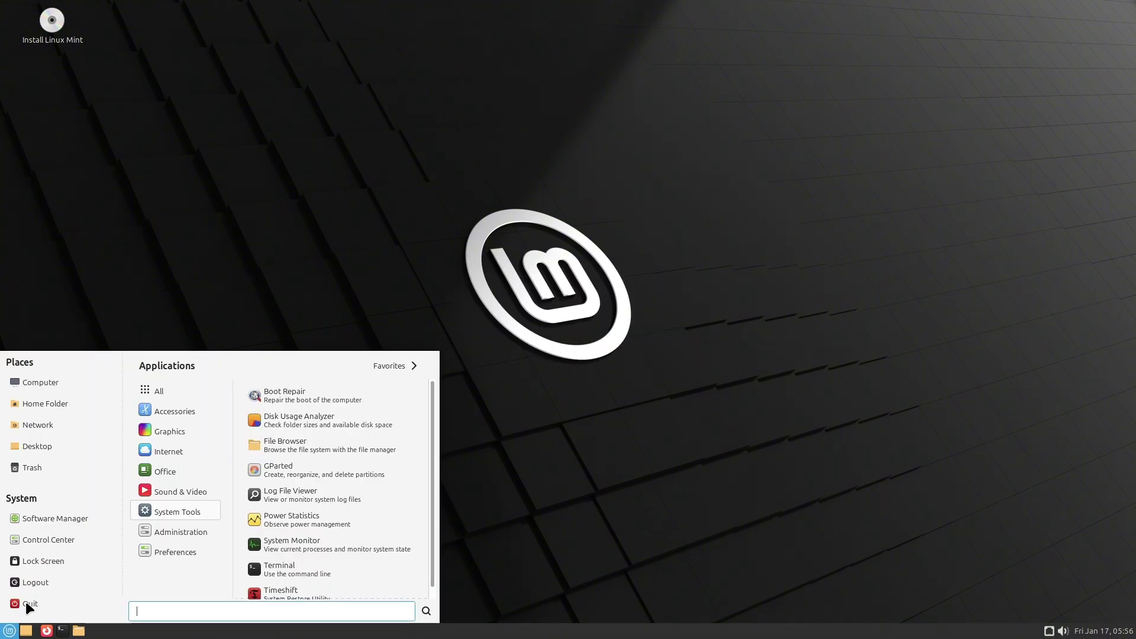
{"action": "left_click", "coordinate": [35, 592]}
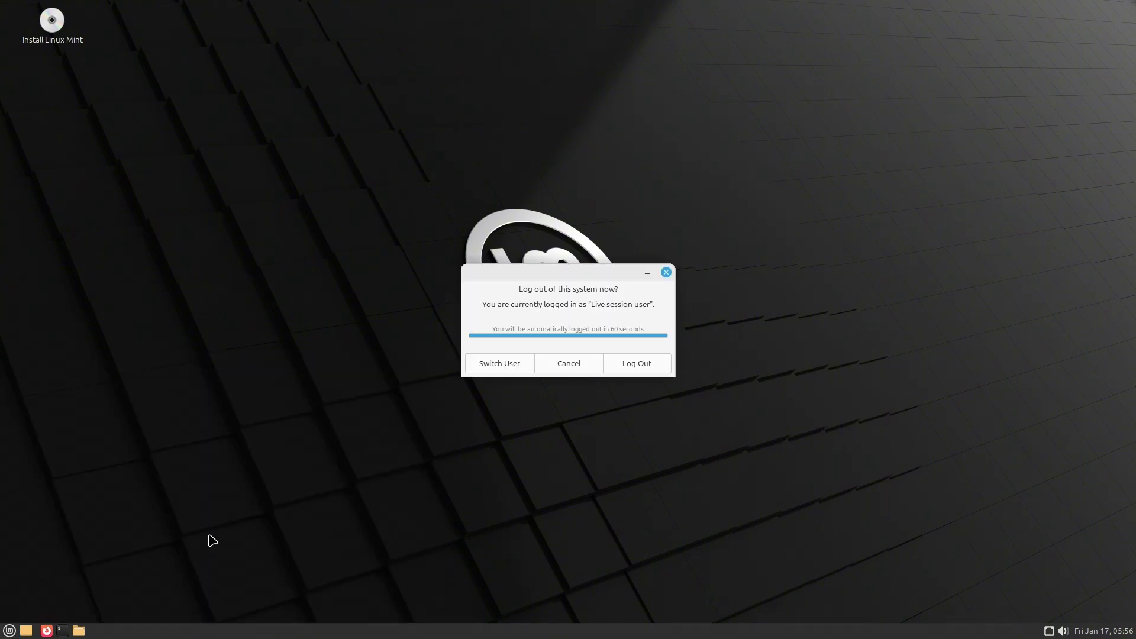
{"action": "left_click", "coordinate": [628, 367]}
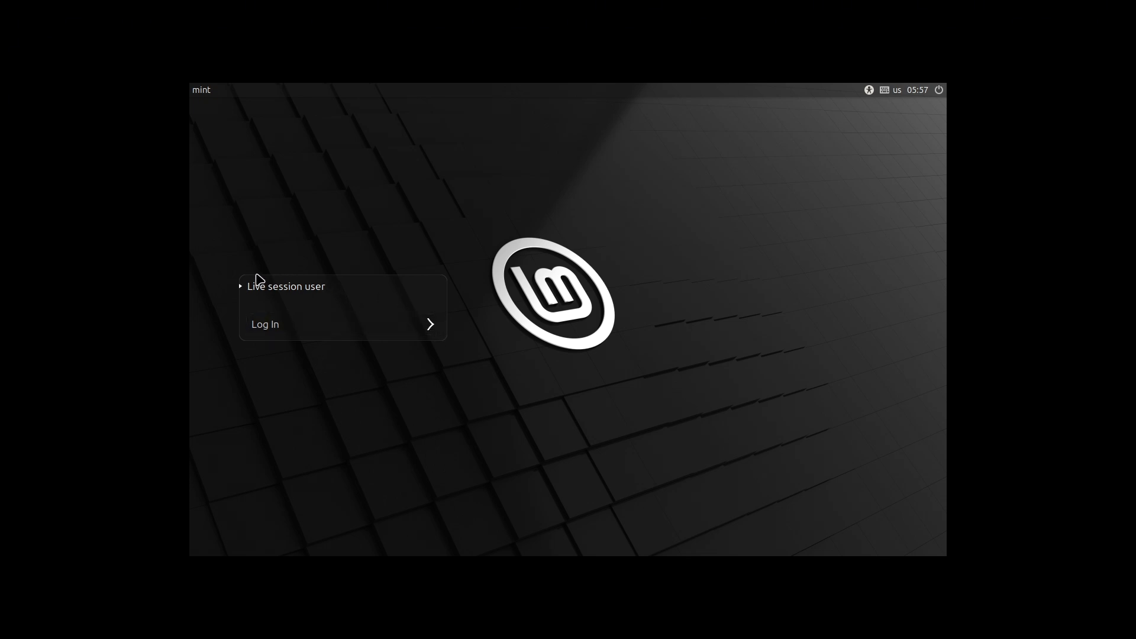
Look through the accessibility and power options on the login screen, and return to the user entry
{"action": "left_click", "coordinate": [868, 89]}
{"action": "mouse_move", "coordinate": [935, 93]}
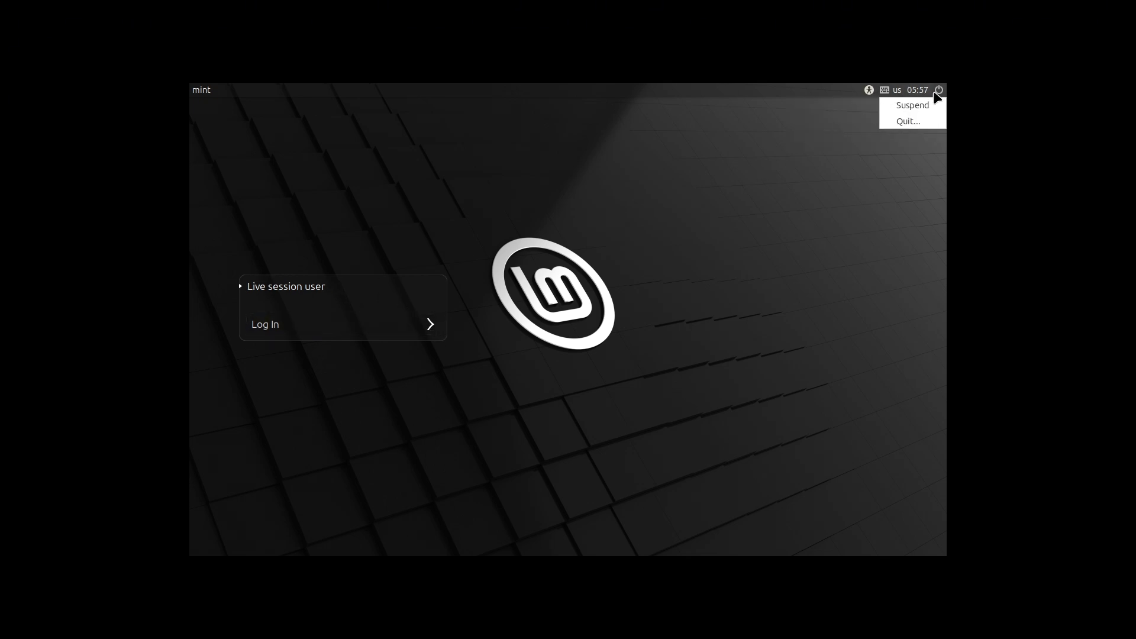
{"action": "left_click", "coordinate": [256, 283]}
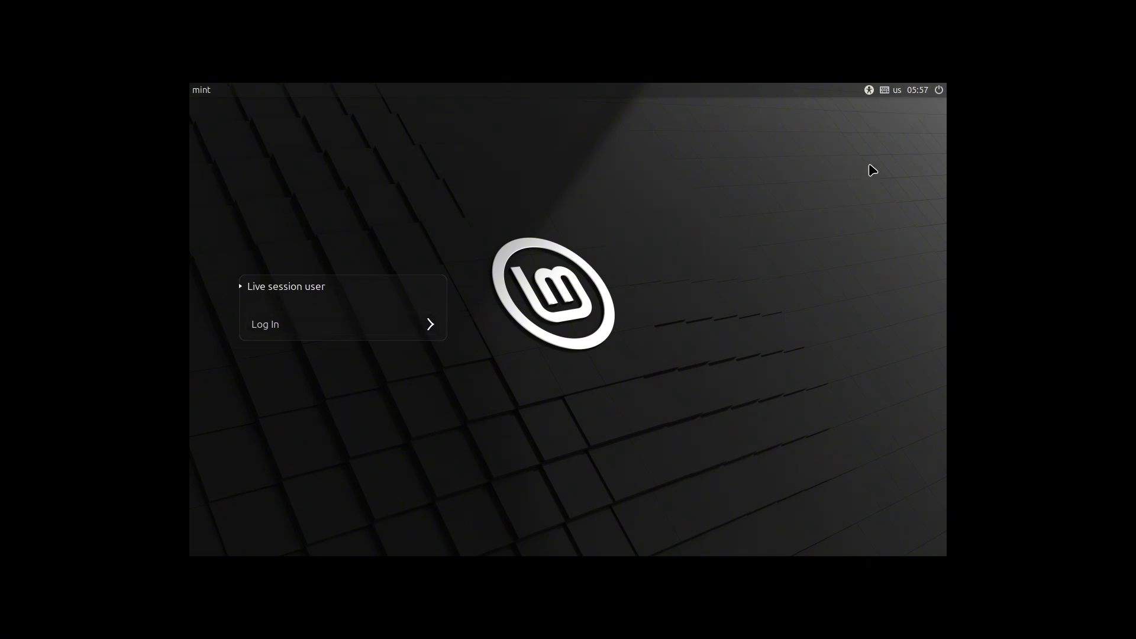
Quit from the login screen's power options and confirm shutting down the computer
{"action": "left_click", "coordinate": [939, 90]}
{"action": "left_click", "coordinate": [923, 120]}
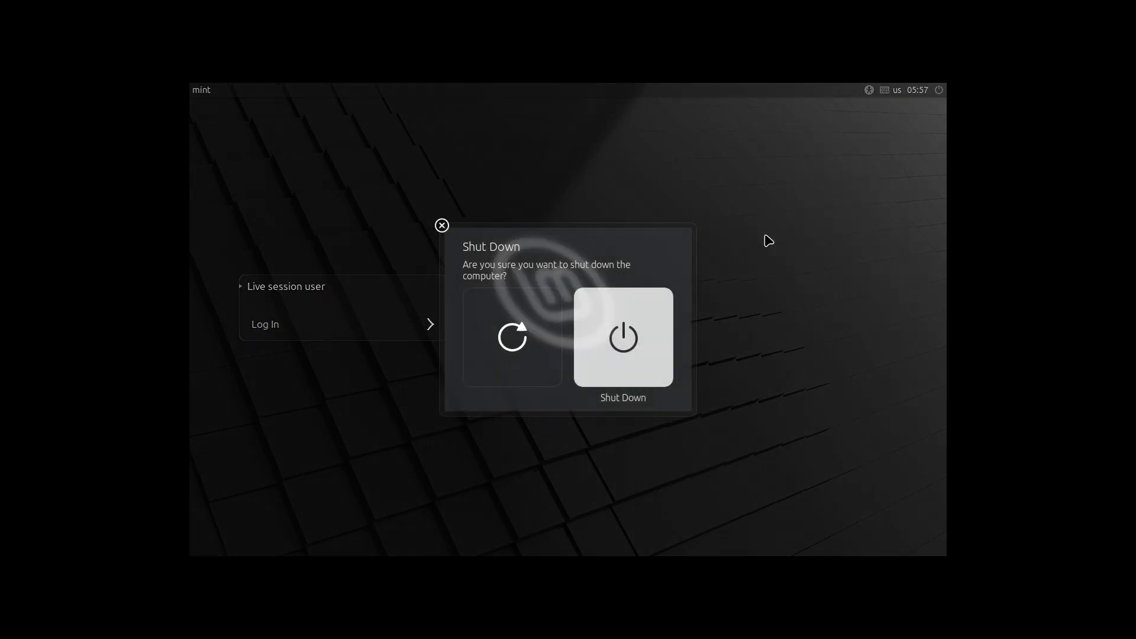
{"action": "left_click", "coordinate": [656, 311]}
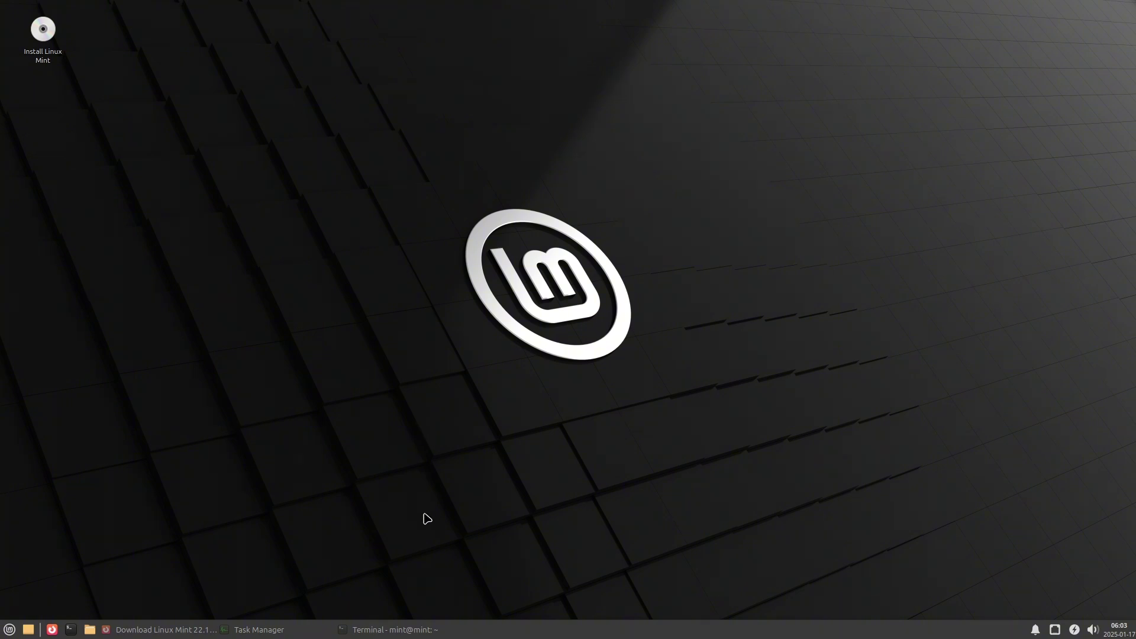
Bring up the Task Manager, move its window toward the middle of the desktop, and examine its memory usage and process list
{"action": "left_click", "coordinate": [269, 628]}
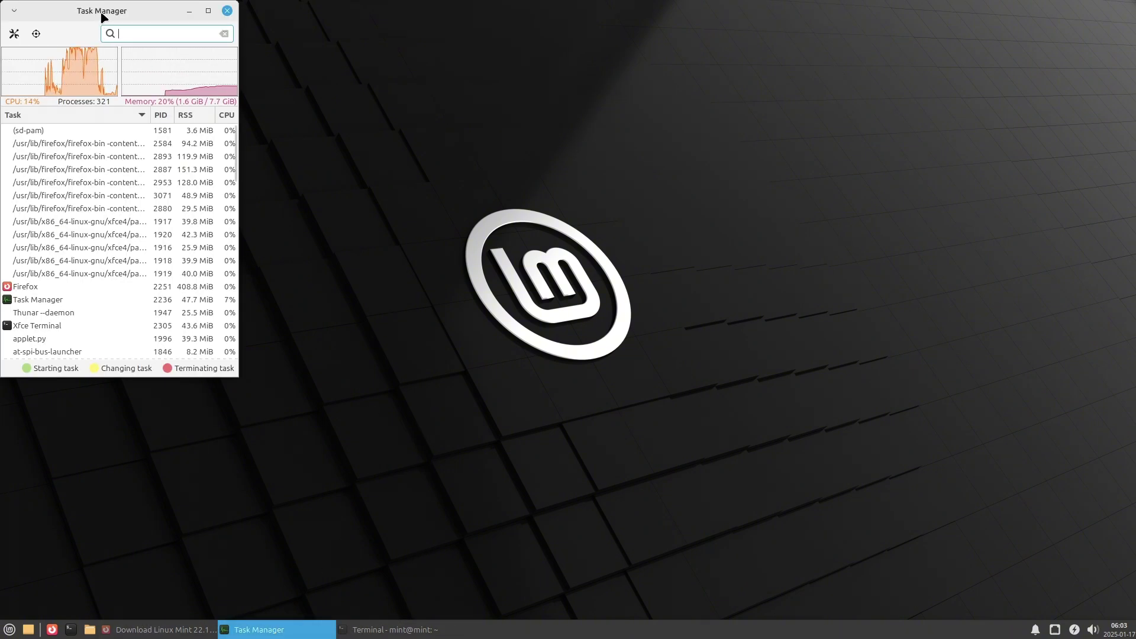
{"action": "left_click_drag", "start_coordinate": [172, 12], "coordinate": [616, 70]}
{"action": "scroll", "coordinate": [591, 227], "scroll_direction": "down", "scroll_amount": 1}
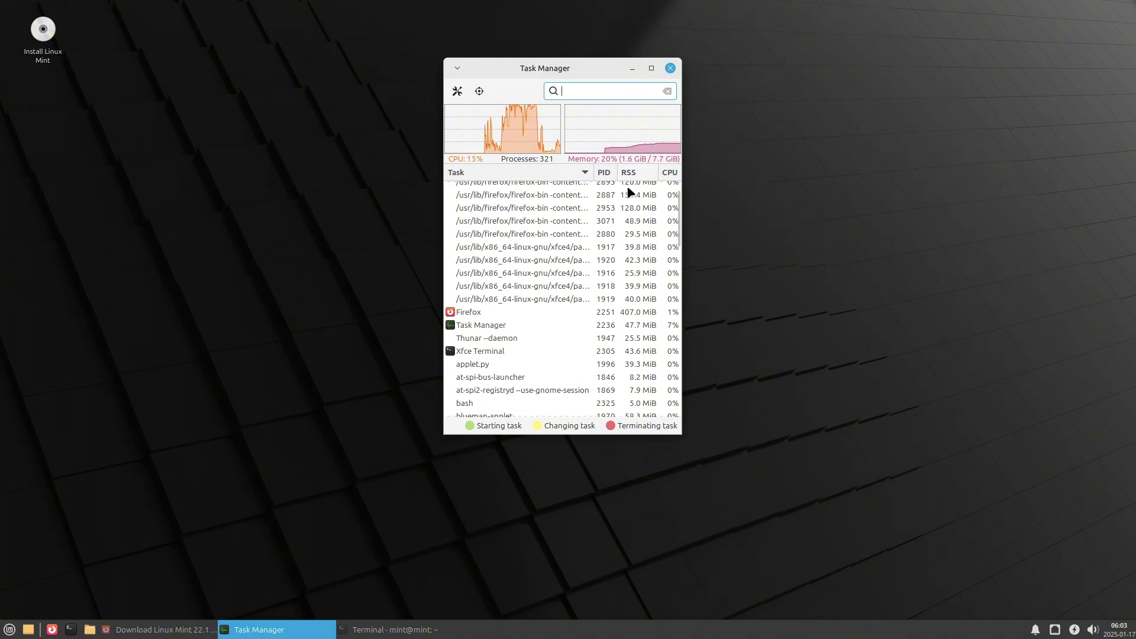
{"action": "left_click_drag", "start_coordinate": [601, 70], "coordinate": [580, 67]}
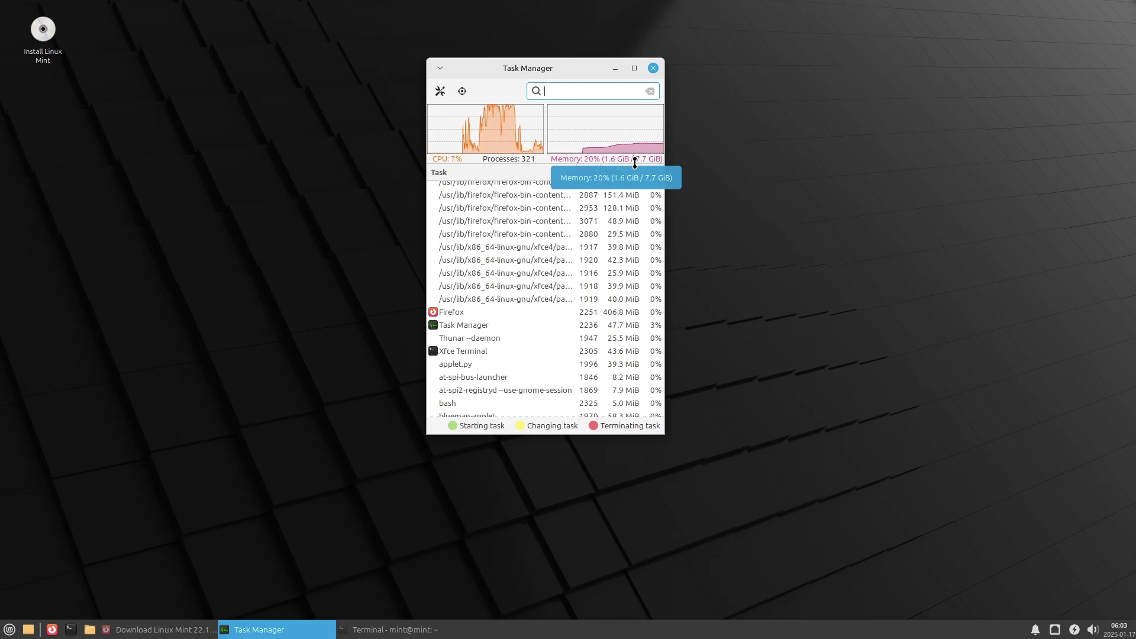
{"action": "scroll", "coordinate": [532, 223], "scroll_direction": "down", "scroll_amount": 20}
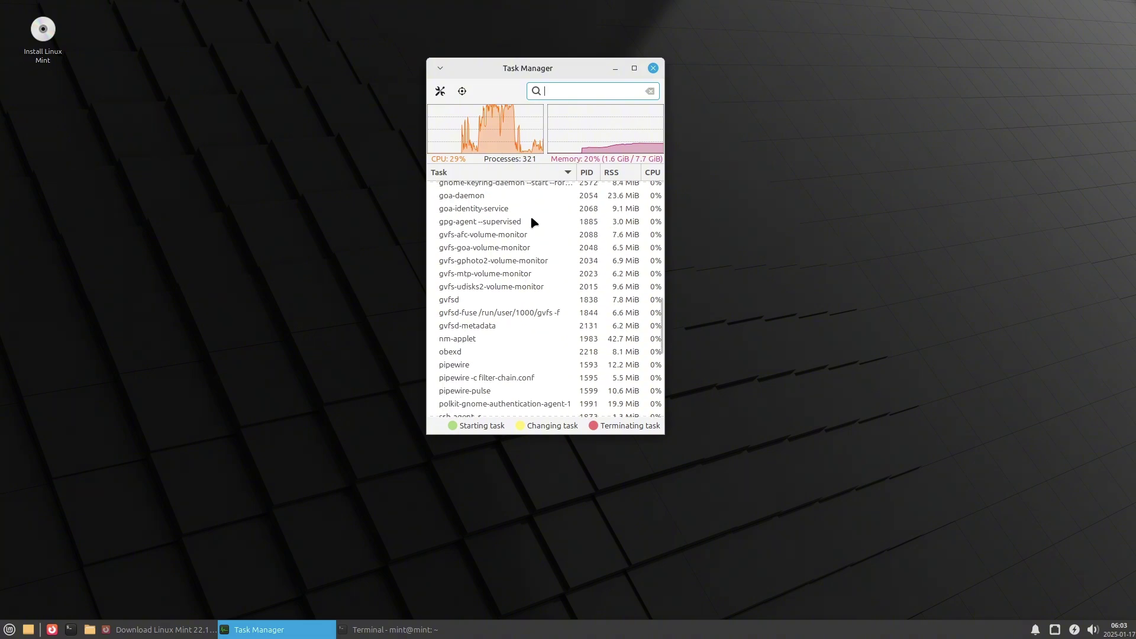
{"action": "scroll", "coordinate": [531, 222], "scroll_direction": "up", "scroll_amount": 20}
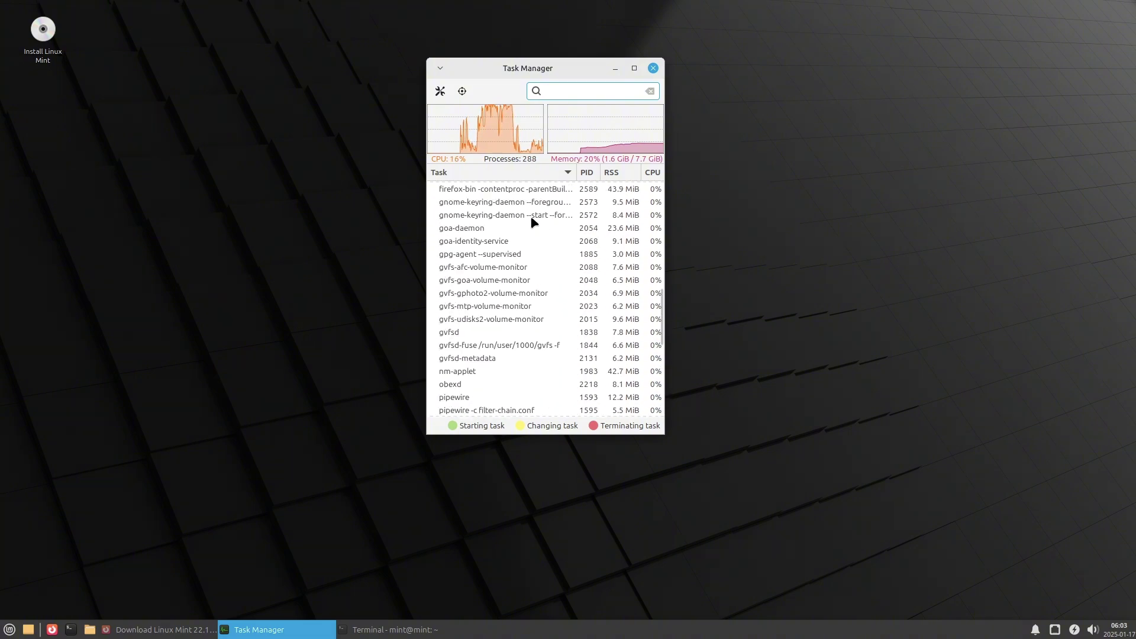
{"action": "scroll", "coordinate": [531, 223], "scroll_direction": "up", "scroll_amount": 5}
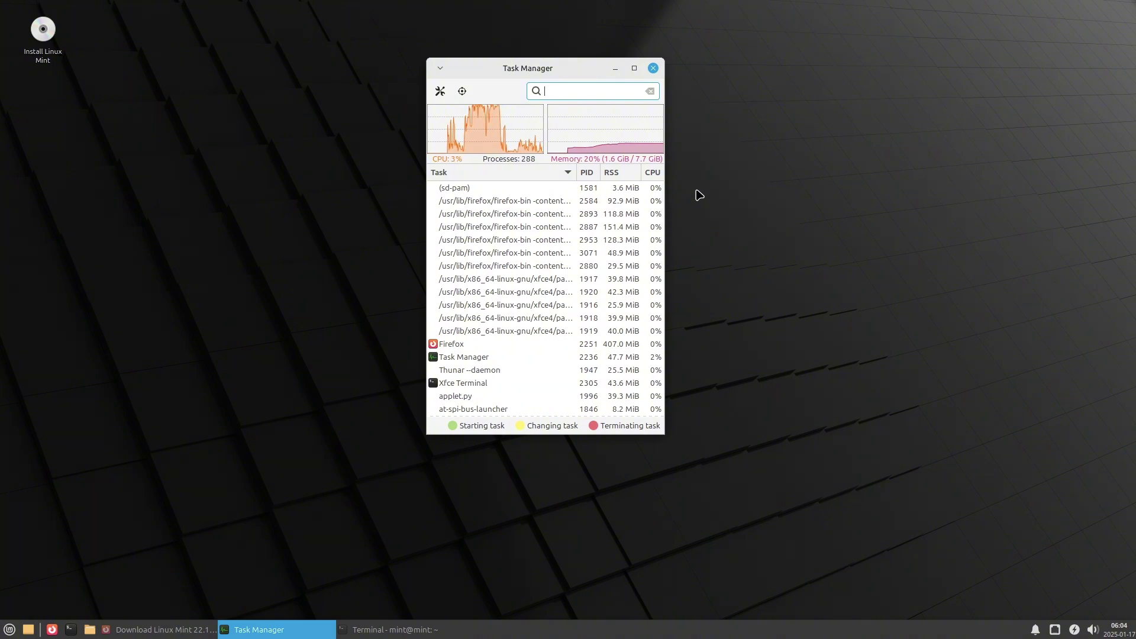
Maximize the Task Manager and look through the running processes with their full command lines
{"action": "left_click", "coordinate": [634, 68]}
{"action": "scroll", "coordinate": [808, 359], "scroll_direction": "down", "scroll_amount": 10}
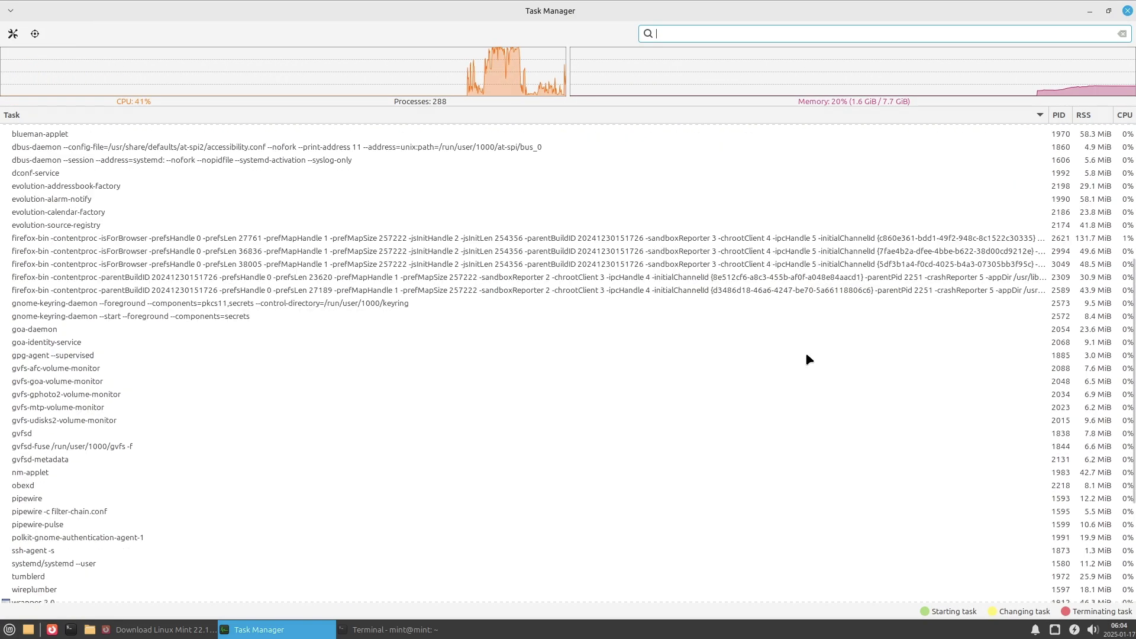
{"action": "scroll", "coordinate": [808, 359], "scroll_direction": "up", "scroll_amount": 11}
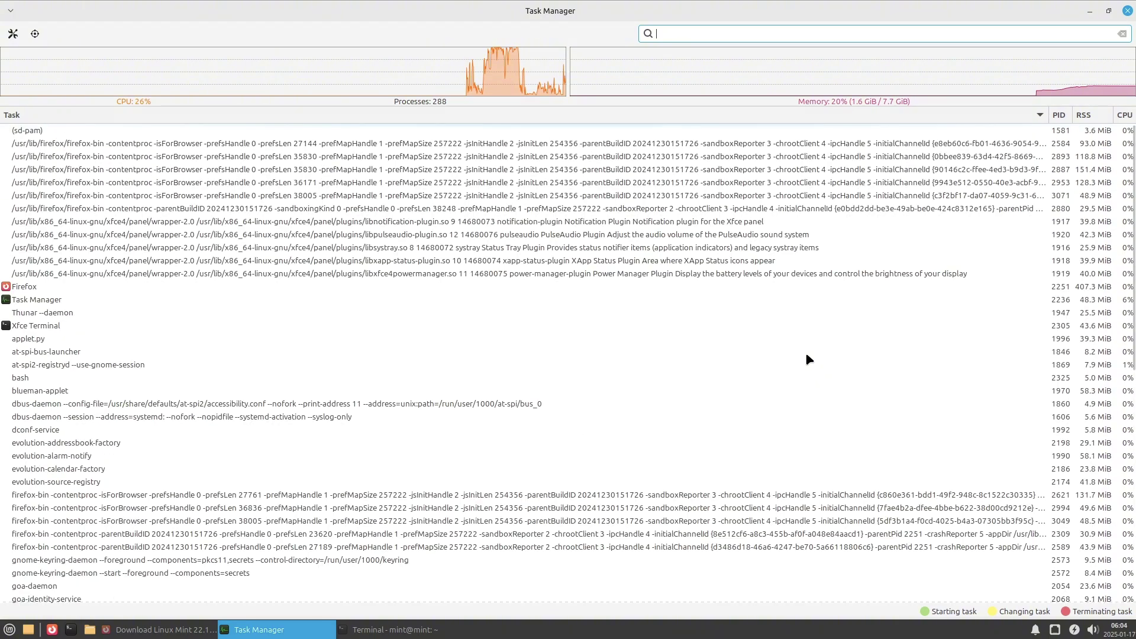
View the Task Manager's settings and About information, close both, and return its window to the smaller size
{"action": "left_click", "coordinate": [35, 33]}
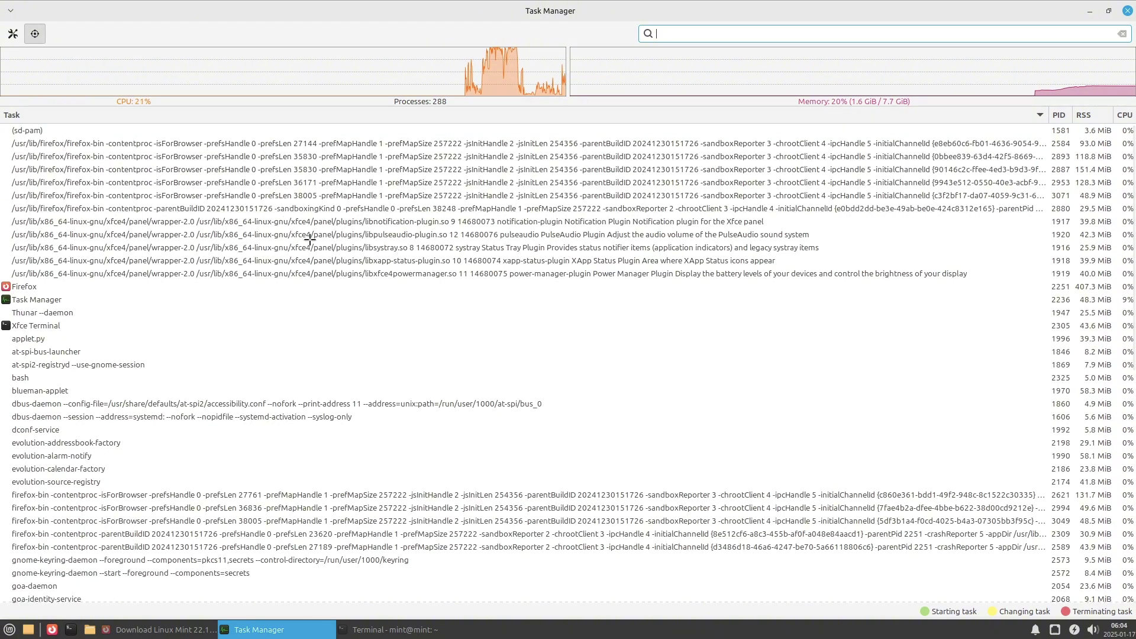
{"action": "left_click", "coordinate": [12, 37]}
{"action": "left_click", "coordinate": [13, 34]}
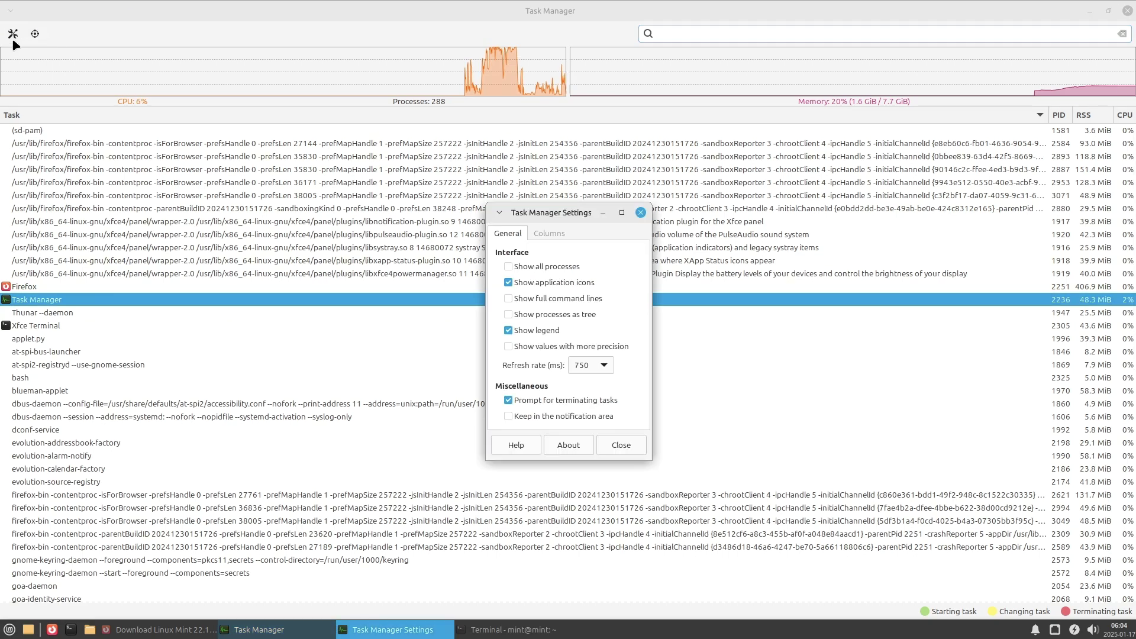
{"action": "left_click", "coordinate": [587, 446]}
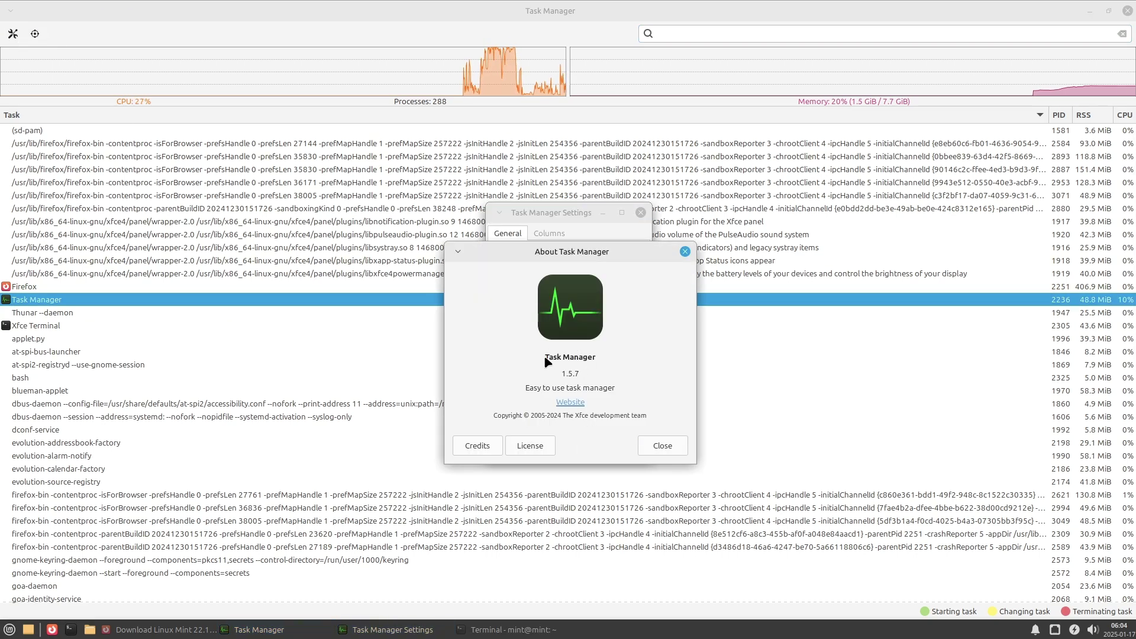
{"action": "left_click", "coordinate": [655, 446]}
{"action": "left_click", "coordinate": [641, 213]}
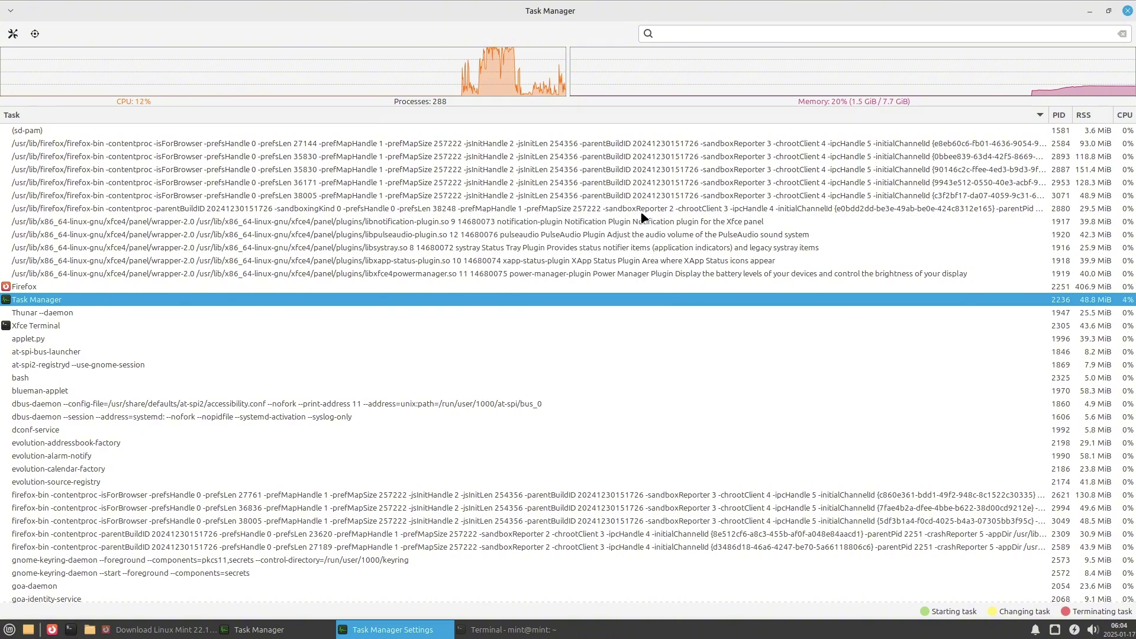
{"action": "left_click", "coordinate": [1109, 11]}
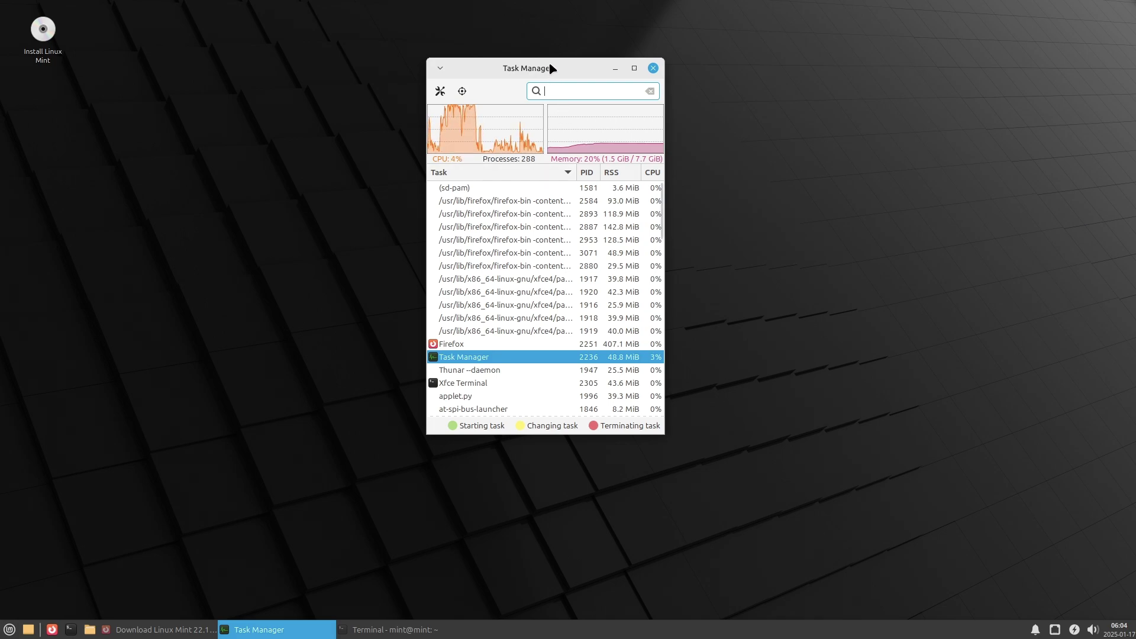
{"action": "left_click_drag", "start_coordinate": [551, 68], "coordinate": [696, 88]}
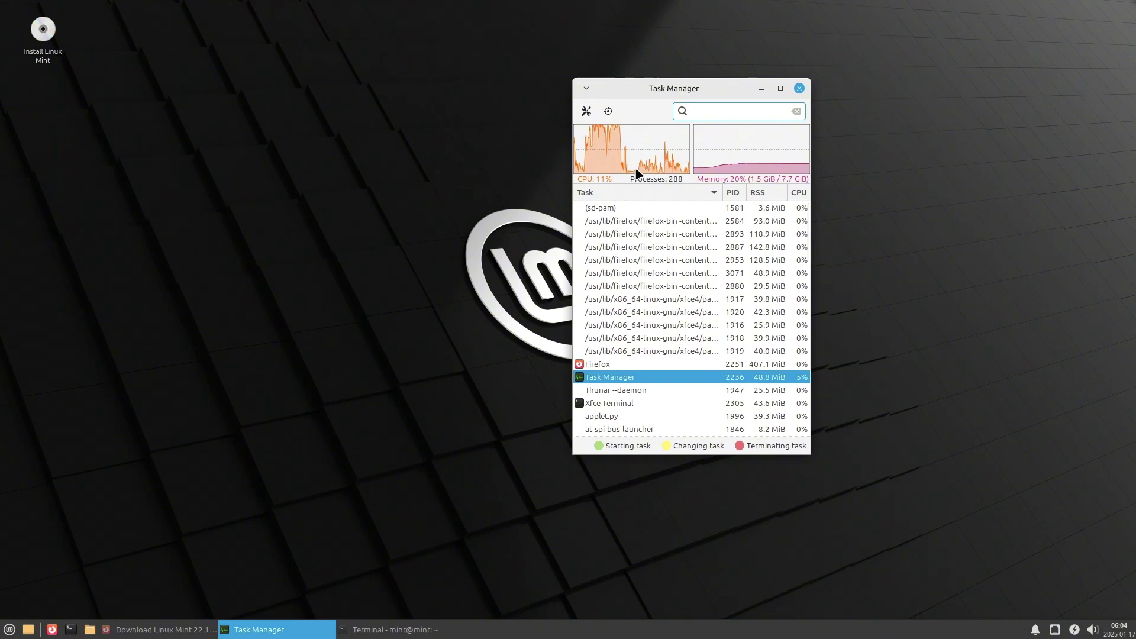
Switch to the Terminal, highlight the desktop environment line in the neofetch output, and examine the nearby system and memory details
{"action": "left_click", "coordinate": [388, 629]}
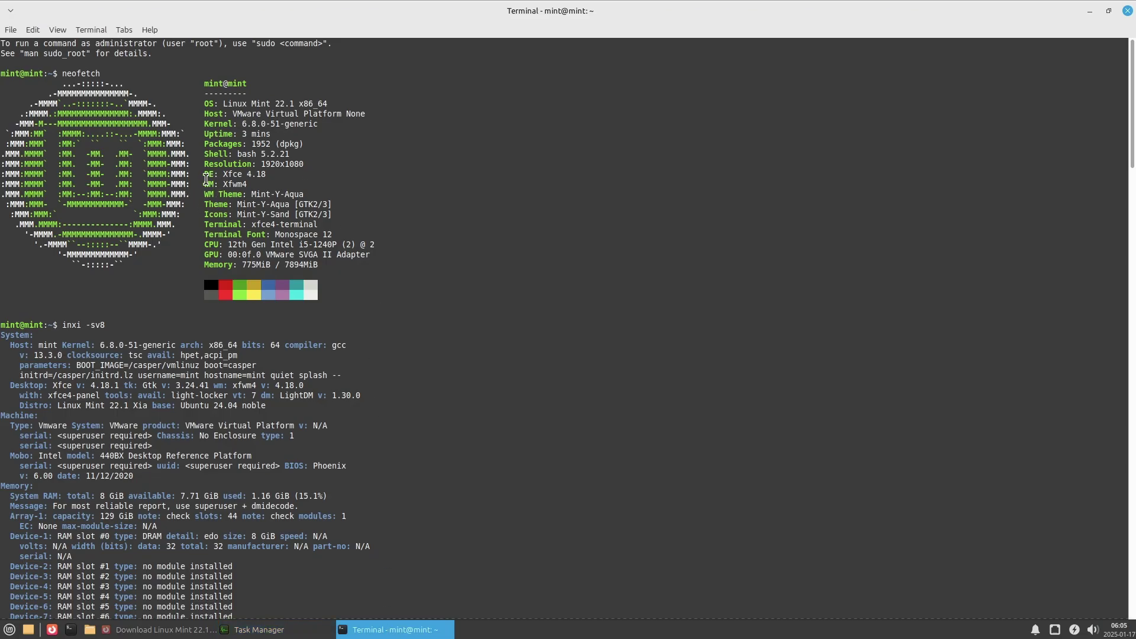
{"action": "left_click_drag", "start_coordinate": [206, 178], "coordinate": [276, 178]}
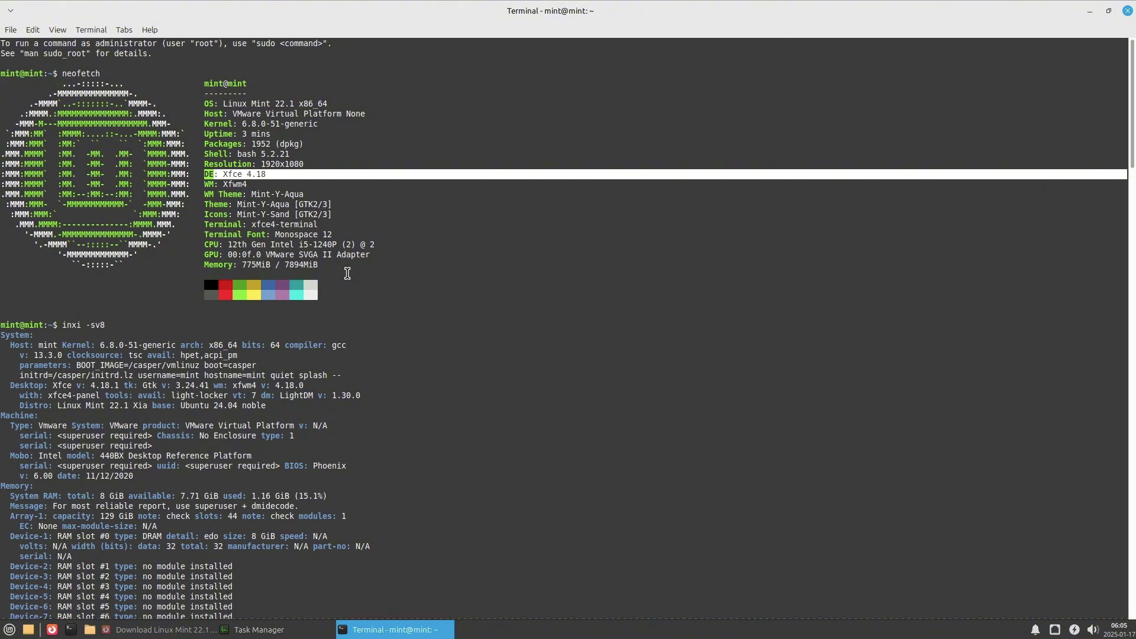
{"action": "scroll", "coordinate": [347, 273], "scroll_direction": "down", "scroll_amount": 2}
{"action": "scroll", "coordinate": [347, 273], "scroll_direction": "up", "scroll_amount": 2}
{"action": "scroll", "coordinate": [355, 436], "scroll_direction": "down", "scroll_amount": 2}
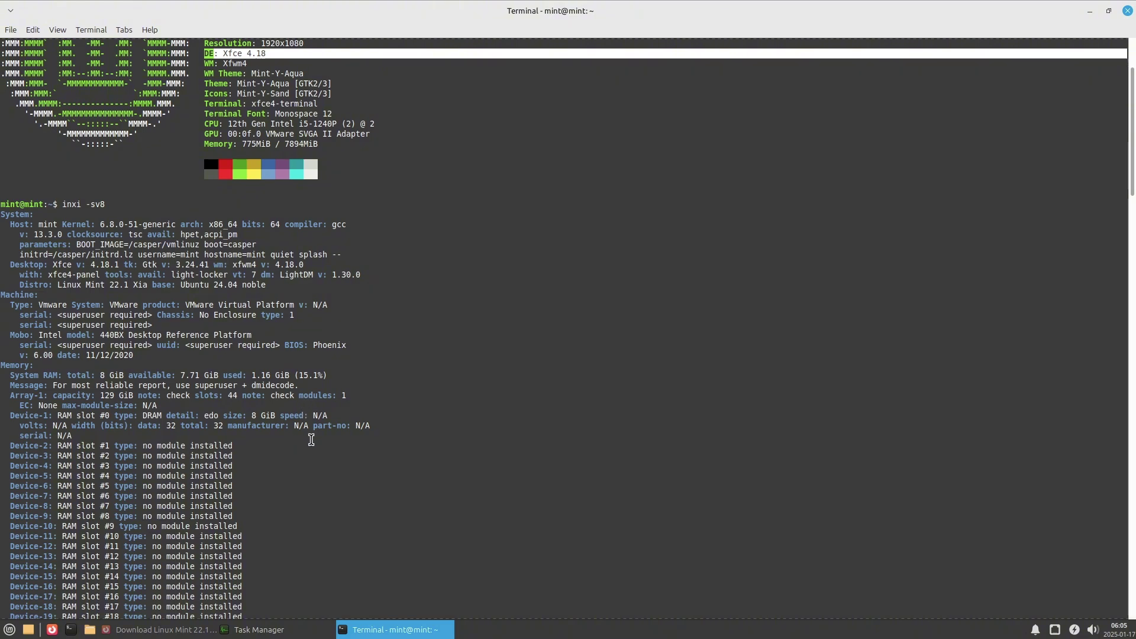
{"action": "scroll", "coordinate": [263, 296], "scroll_direction": "up", "scroll_amount": 2}
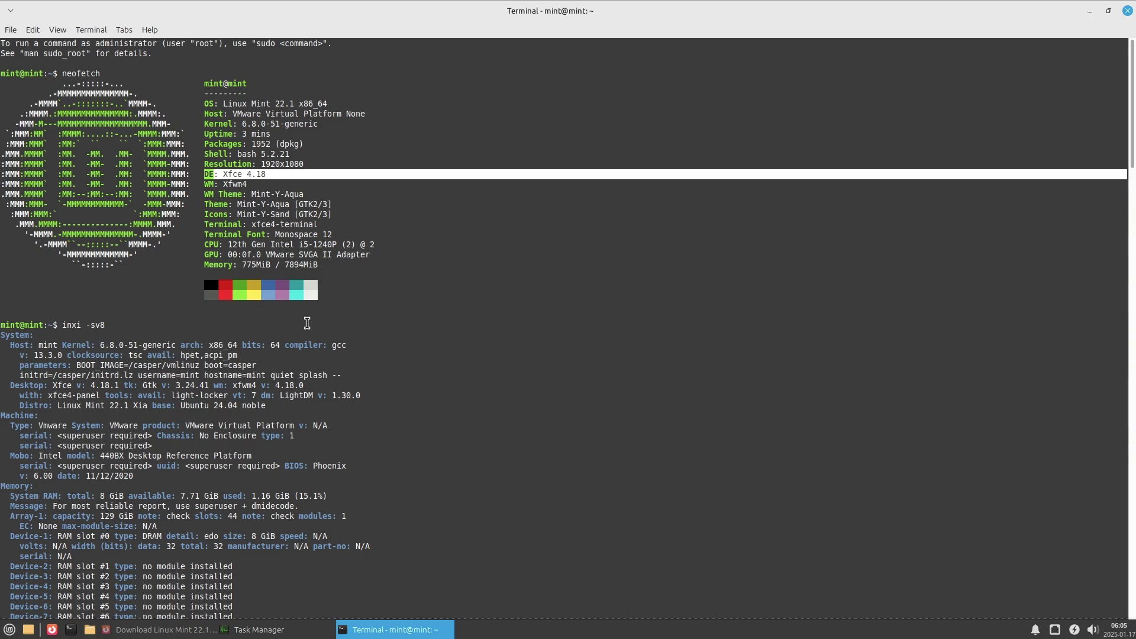
Read the inxi -sv8 system report through to its end and close the terminal
{"action": "scroll", "coordinate": [307, 324], "scroll_direction": "down", "scroll_amount": 15}
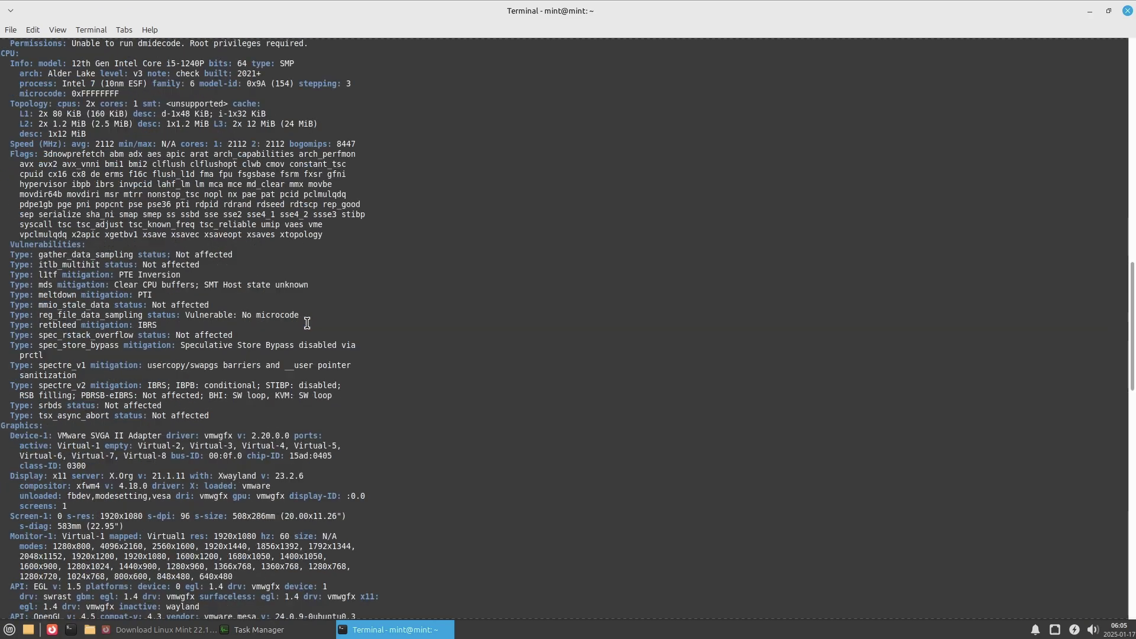
{"action": "scroll", "coordinate": [307, 323], "scroll_direction": "down", "scroll_amount": 16}
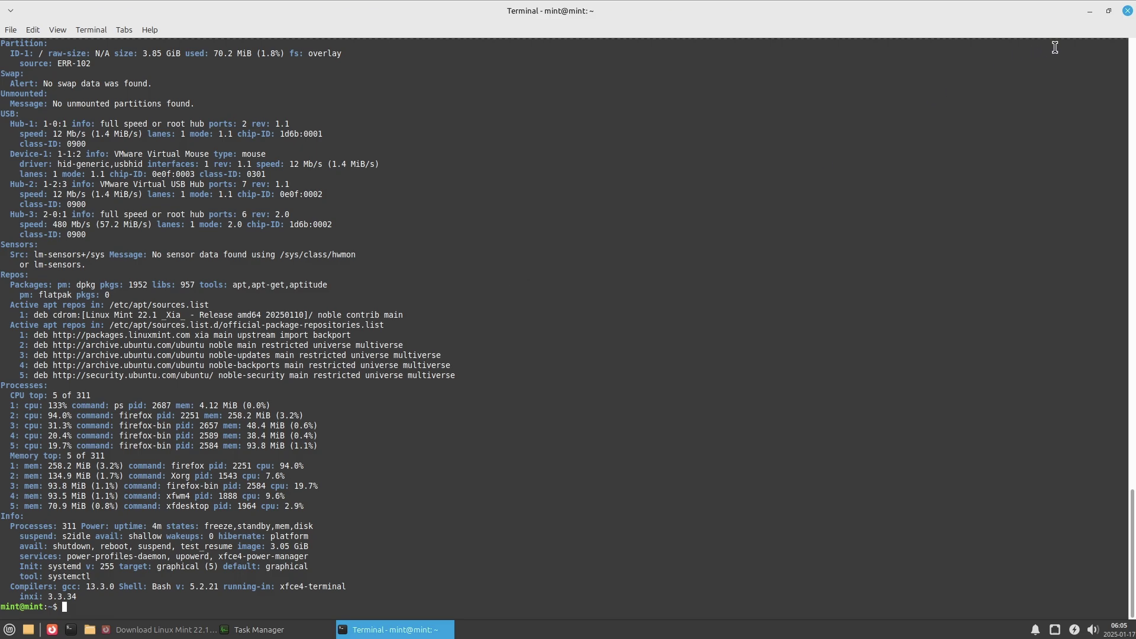
{"action": "left_click", "coordinate": [1125, 13]}
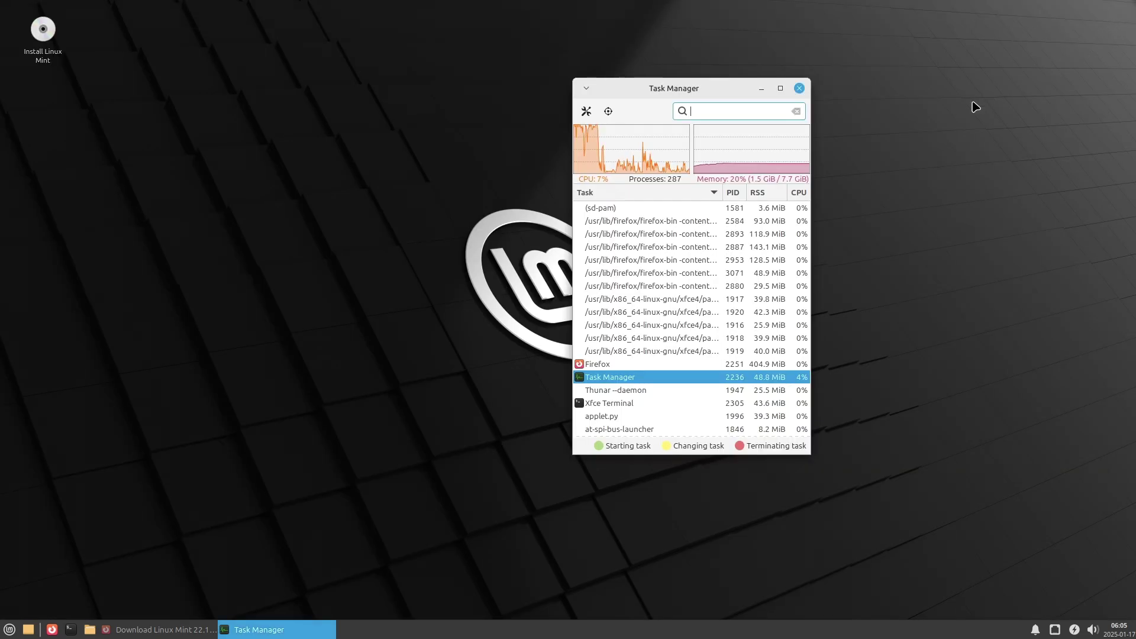
Move the Task Manager window aside and close it
{"action": "left_click_drag", "start_coordinate": [691, 88], "coordinate": [714, 73]}
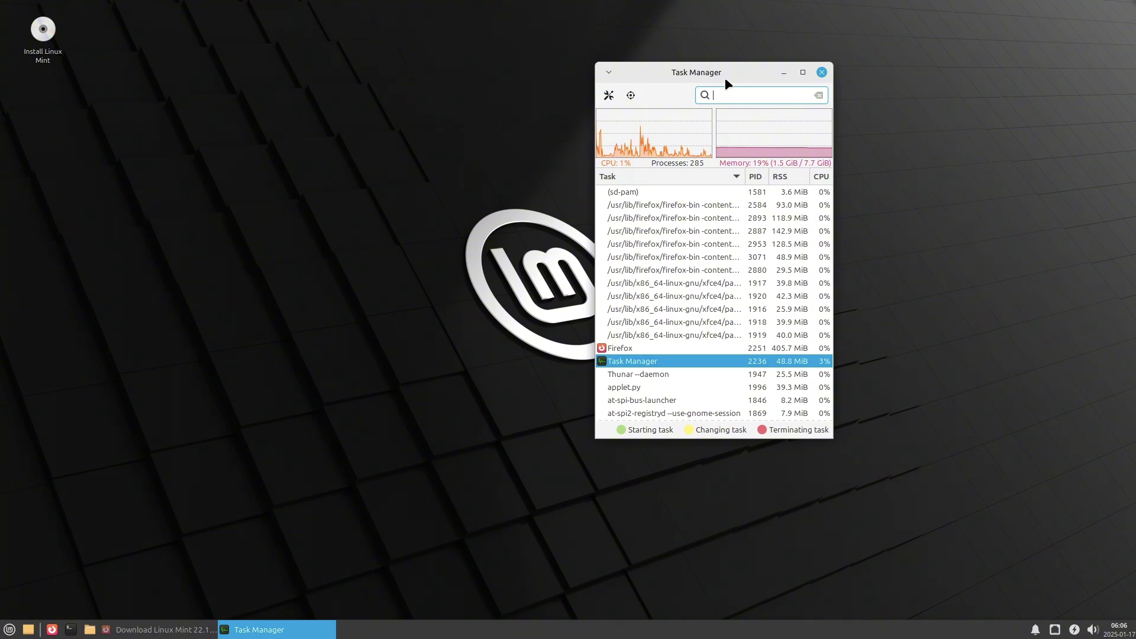
{"action": "left_click_drag", "start_coordinate": [727, 78], "coordinate": [1029, 16]}
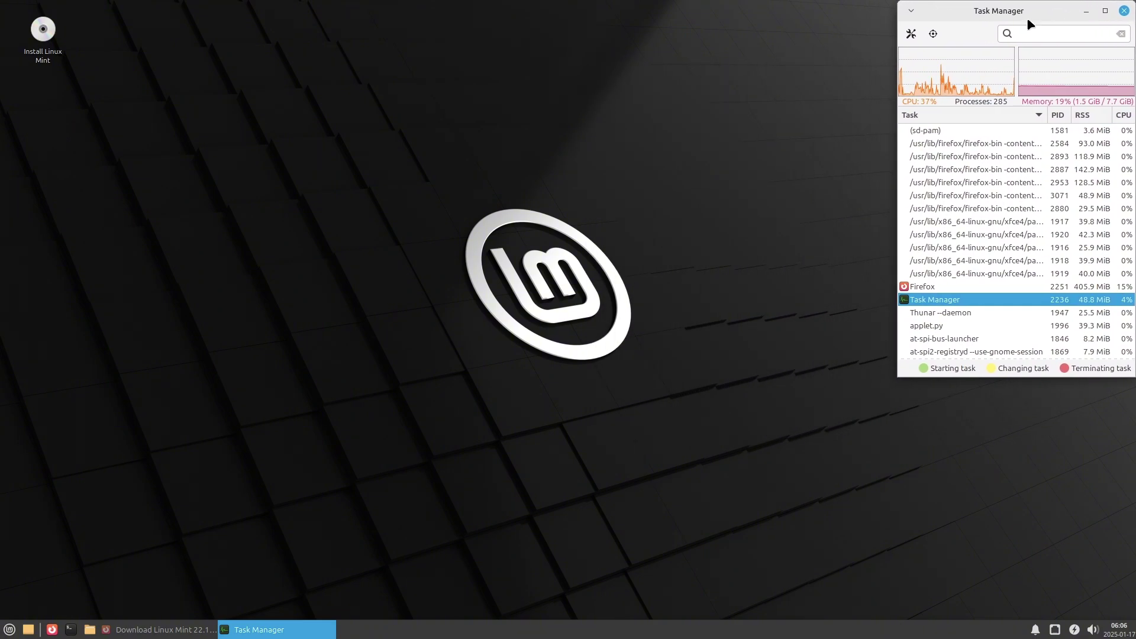
{"action": "left_click", "coordinate": [1124, 11]}
Switch to Firefox and look through the Cinnamon, Xfce and MATE editions on the Linux Mint 22.1 download page
{"action": "left_click", "coordinate": [159, 629]}
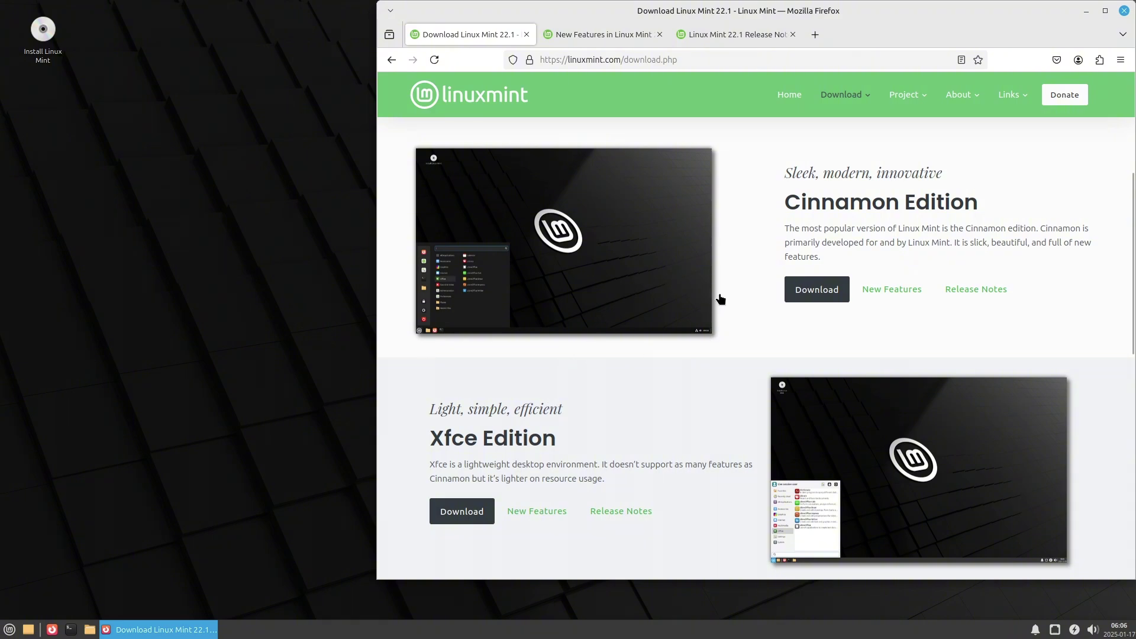
{"action": "scroll", "coordinate": [718, 291], "scroll_direction": "up", "scroll_amount": 5}
{"action": "scroll", "coordinate": [719, 292], "scroll_direction": "down", "scroll_amount": 8}
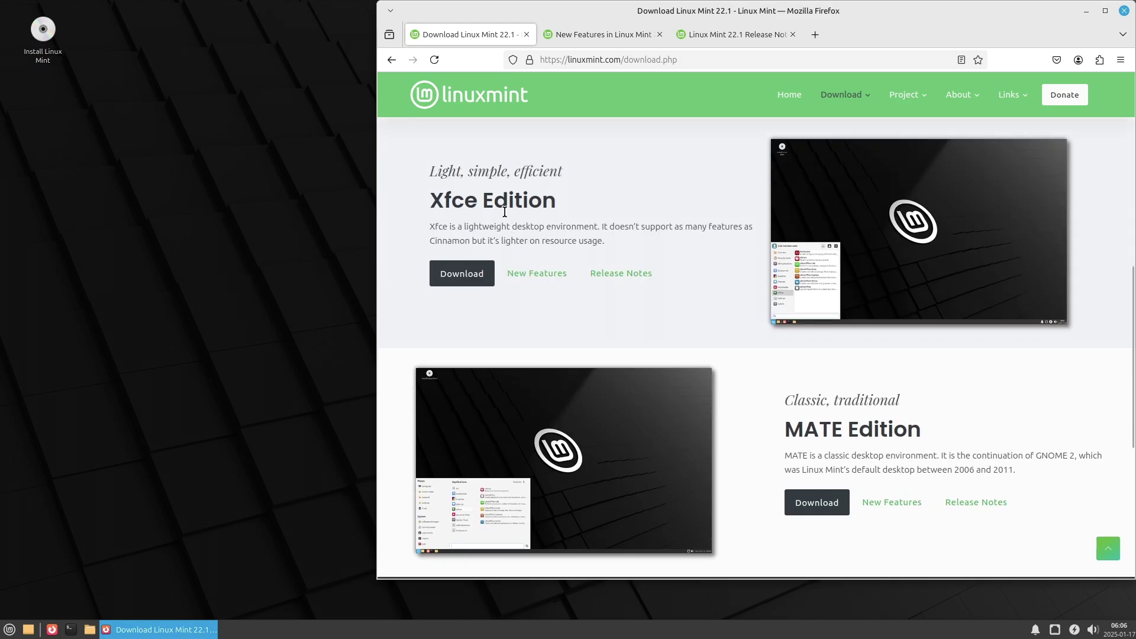
Show the New Features page for Linux Mint 22.1 and highlight the statement about its long-term support period
{"action": "left_click", "coordinate": [618, 36]}
{"action": "scroll", "coordinate": [686, 225], "scroll_direction": "down", "scroll_amount": 5}
{"action": "scroll", "coordinate": [691, 226], "scroll_direction": "up", "scroll_amount": 5}
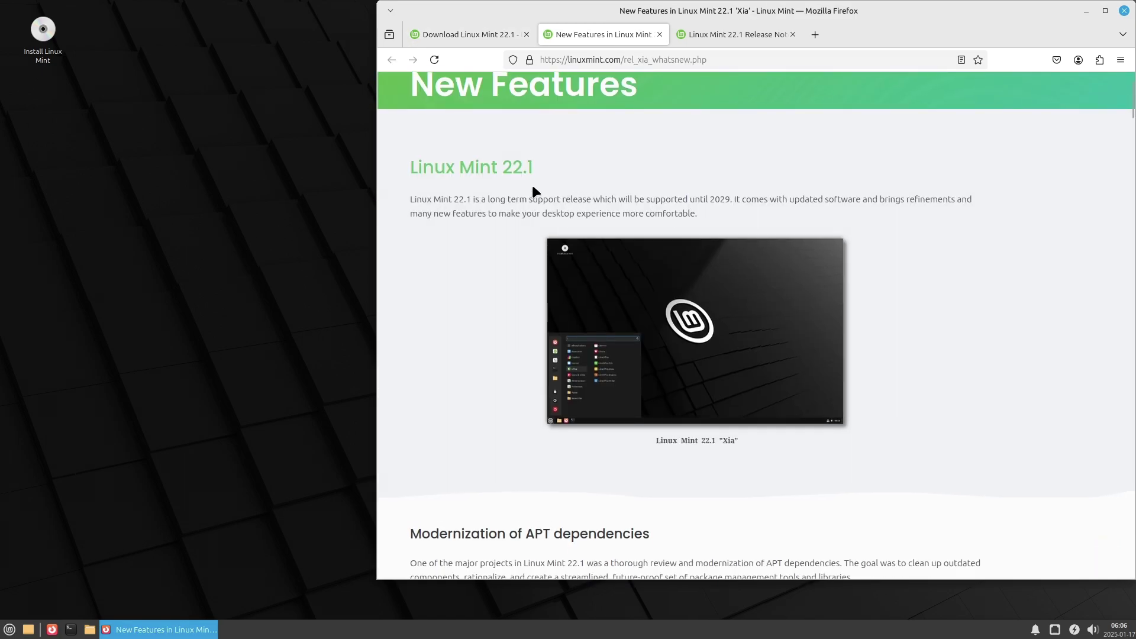
{"action": "left_click_drag", "start_coordinate": [520, 200], "coordinate": [734, 197]}
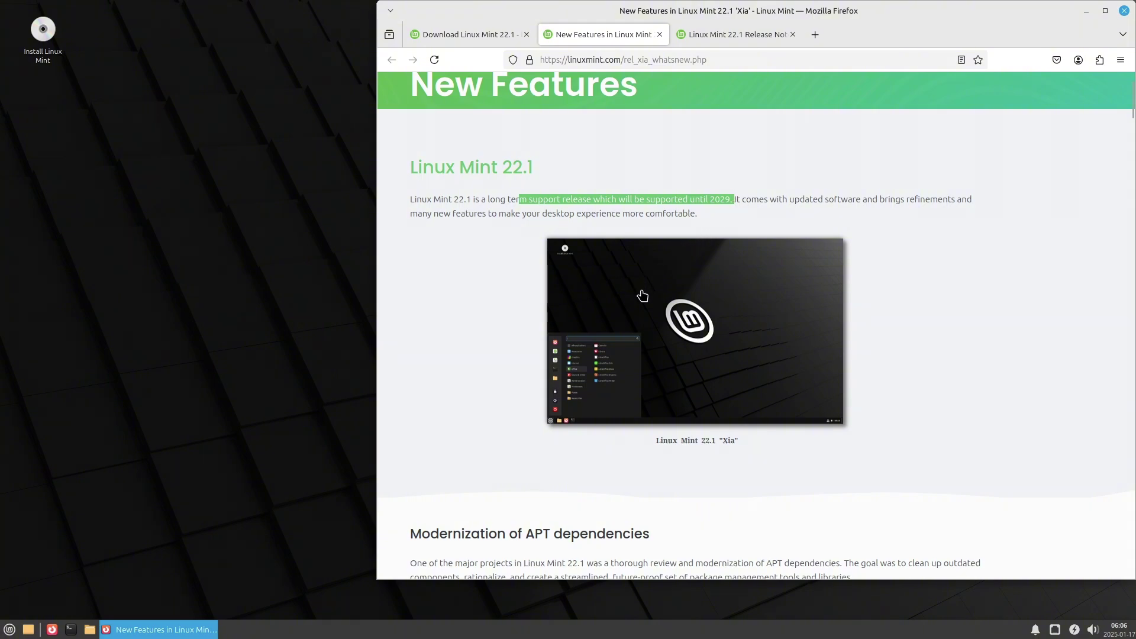
Read the New Features page from APT dependencies to Power Modes, and highlight the powerprofilesctl commands for switching modes
{"action": "scroll", "coordinate": [622, 299], "scroll_direction": "down", "scroll_amount": 4}
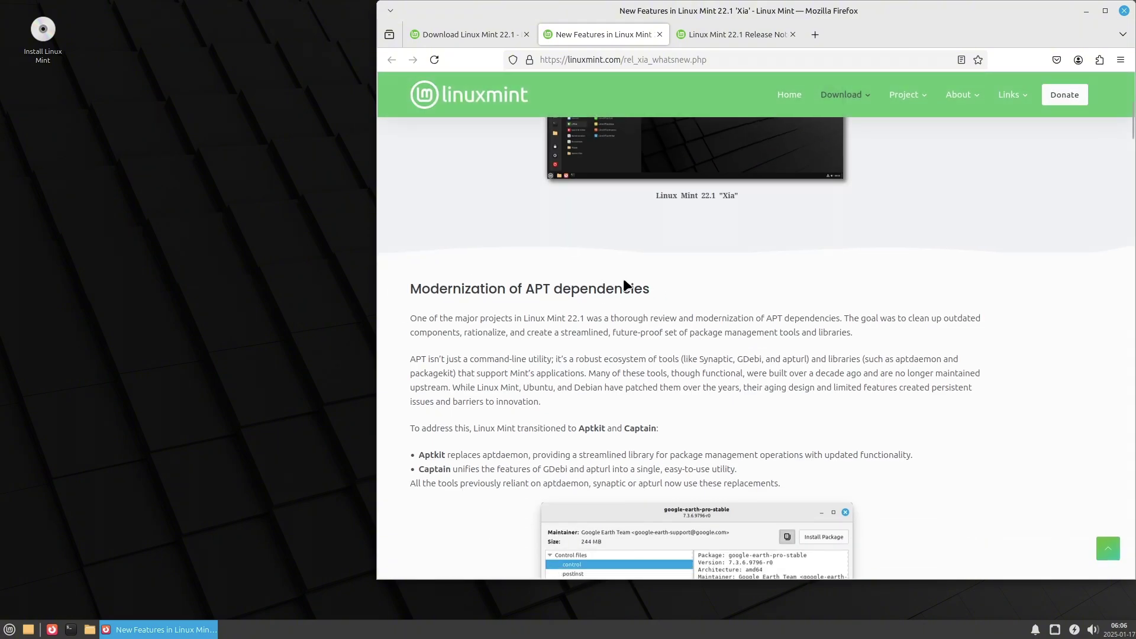
{"action": "scroll", "coordinate": [624, 284], "scroll_direction": "down", "scroll_amount": 10}
{"action": "scroll", "coordinate": [624, 285], "scroll_direction": "down", "scroll_amount": 6}
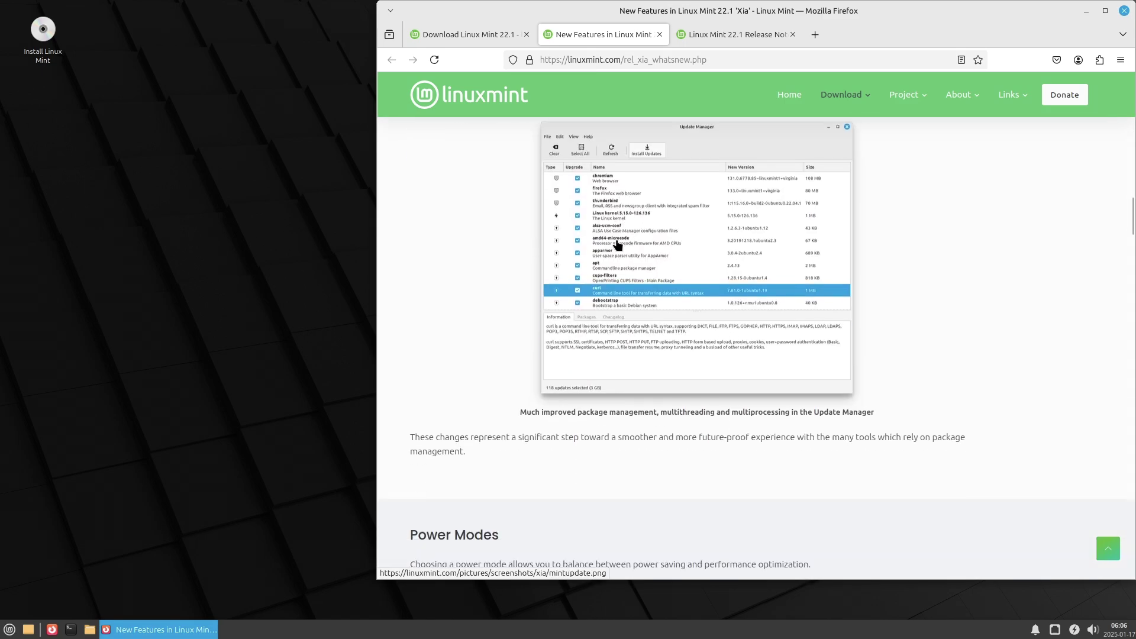
{"action": "scroll", "coordinate": [611, 357], "scroll_direction": "down", "scroll_amount": 6}
{"action": "scroll", "coordinate": [607, 378], "scroll_direction": "down", "scroll_amount": 8}
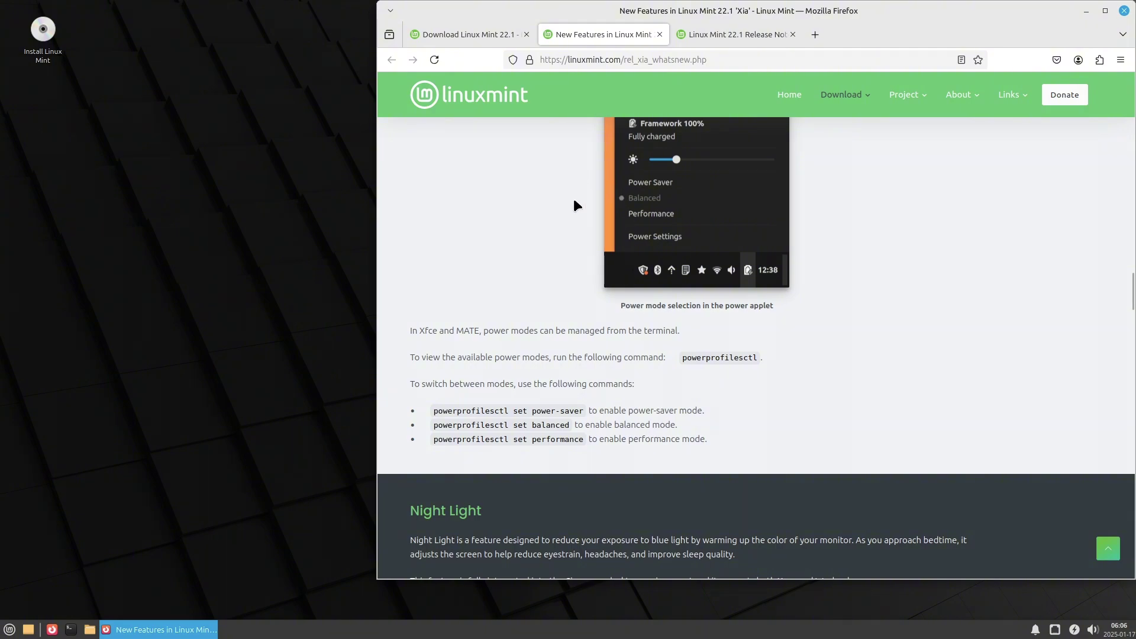
{"action": "left_click_drag", "start_coordinate": [871, 18], "coordinate": [826, 27]}
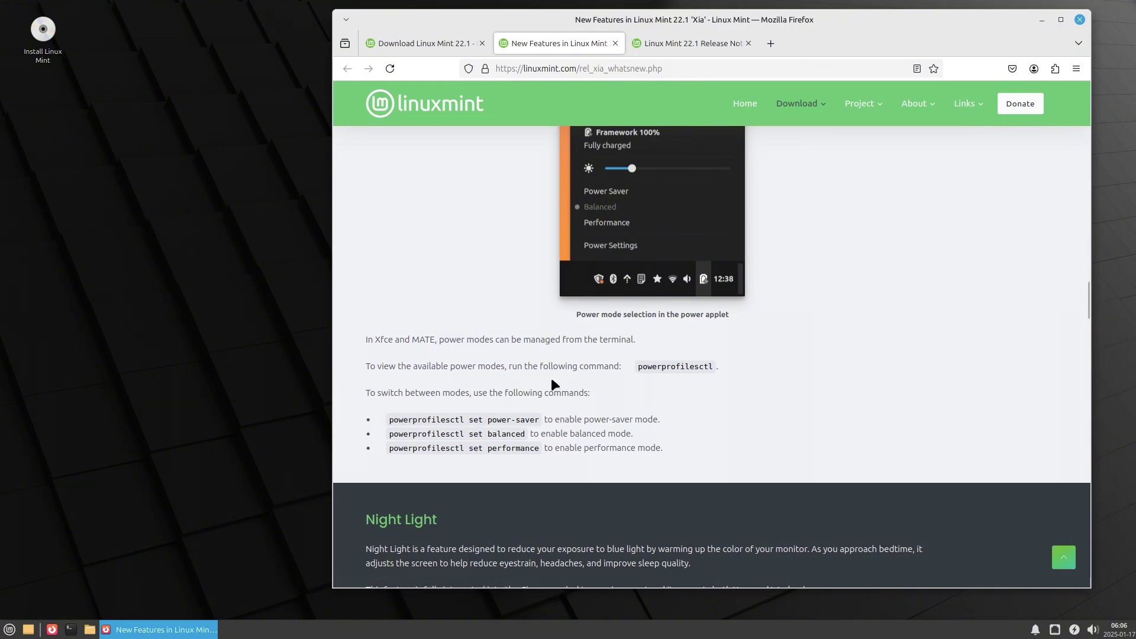
{"action": "left_click_drag", "start_coordinate": [389, 418], "coordinate": [559, 467]}
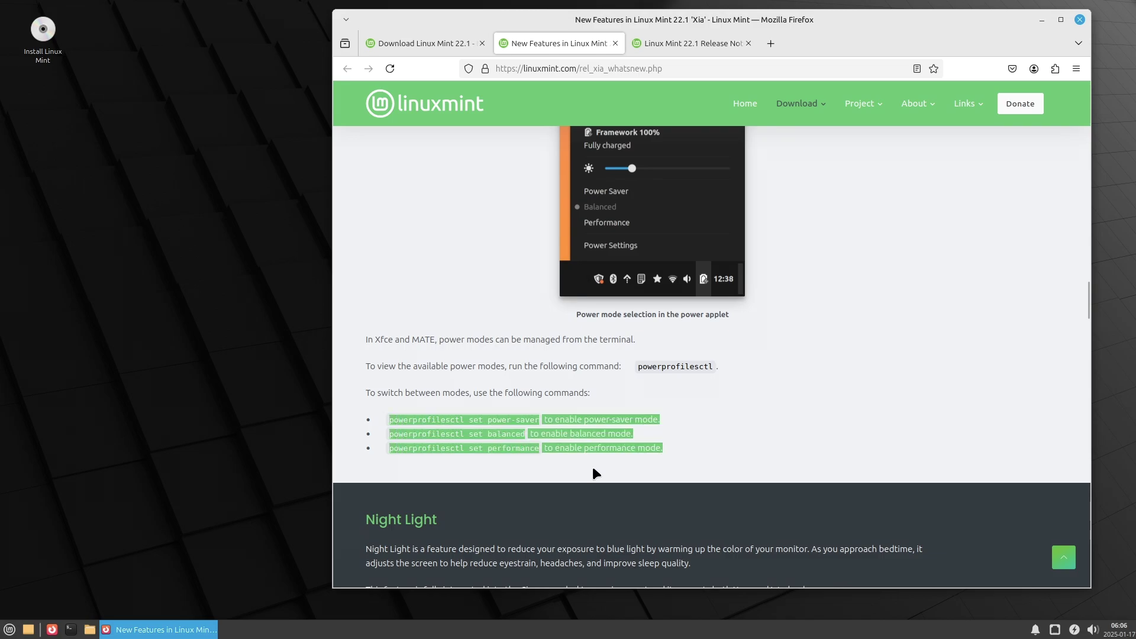
Look through the known issues in the Linux Mint 22.1 release notes, and return to the download page
{"action": "left_click", "coordinate": [673, 41]}
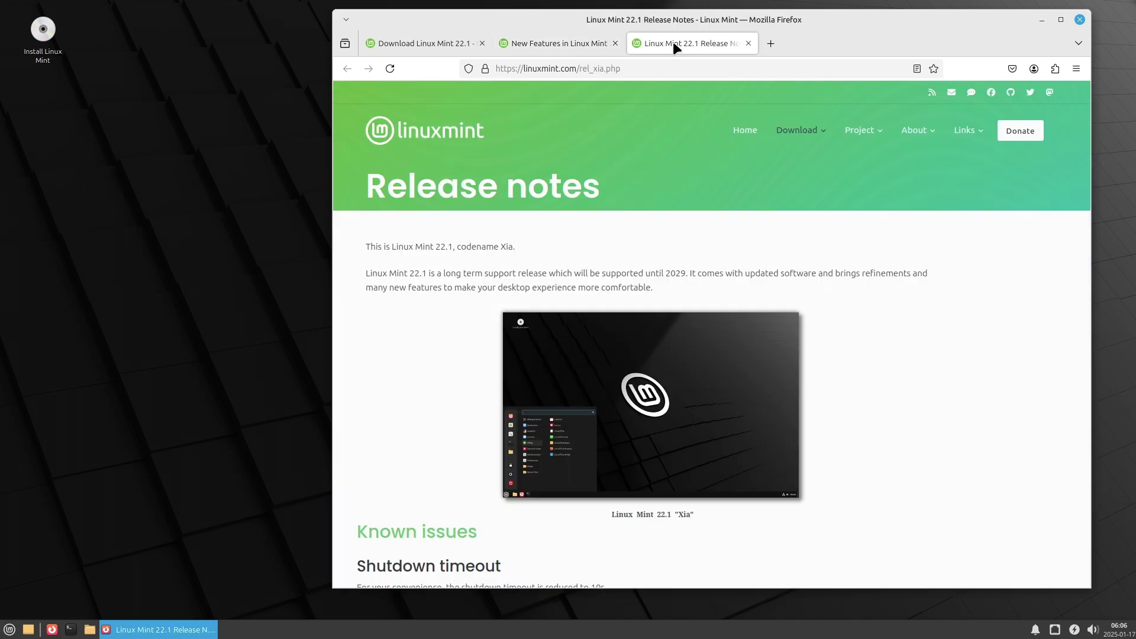
{"action": "scroll", "coordinate": [619, 334], "scroll_direction": "down", "scroll_amount": 7}
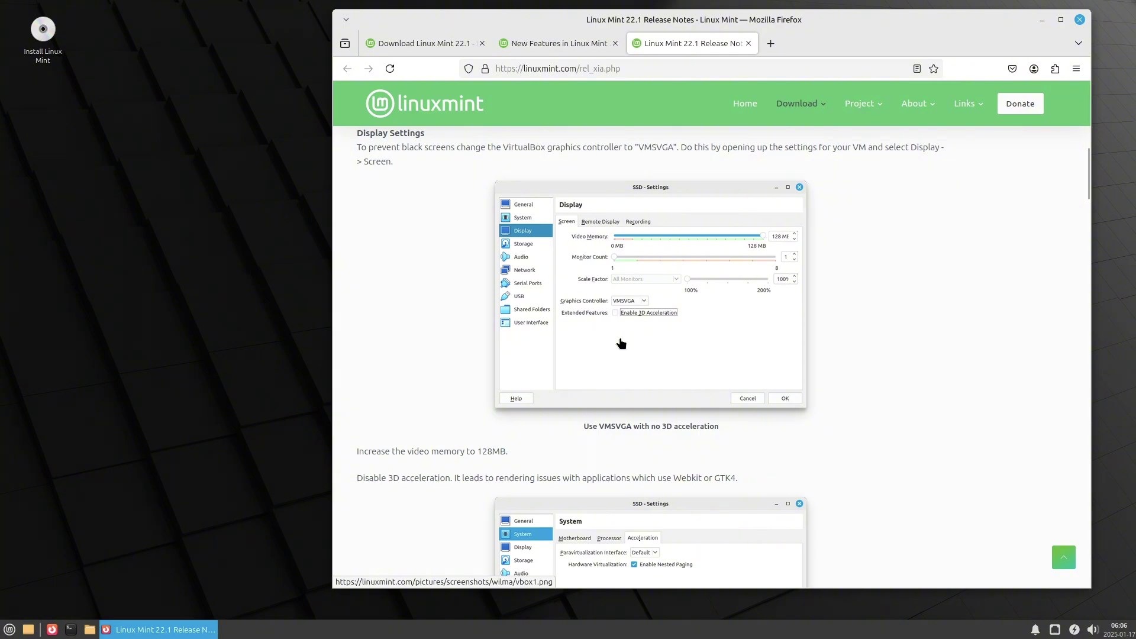
{"action": "scroll", "coordinate": [621, 343], "scroll_direction": "down", "scroll_amount": 10}
{"action": "left_click", "coordinate": [424, 45]}
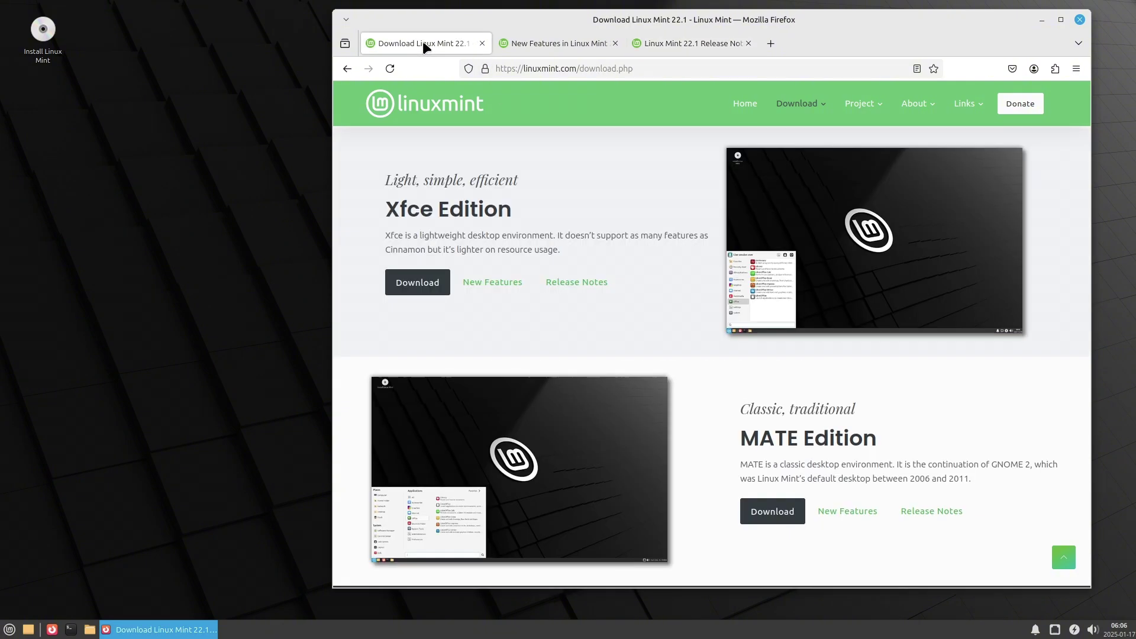
Close the browser, check the system's CPU and memory usage in Task Manager, and close it
{"action": "left_click", "coordinate": [1080, 20]}
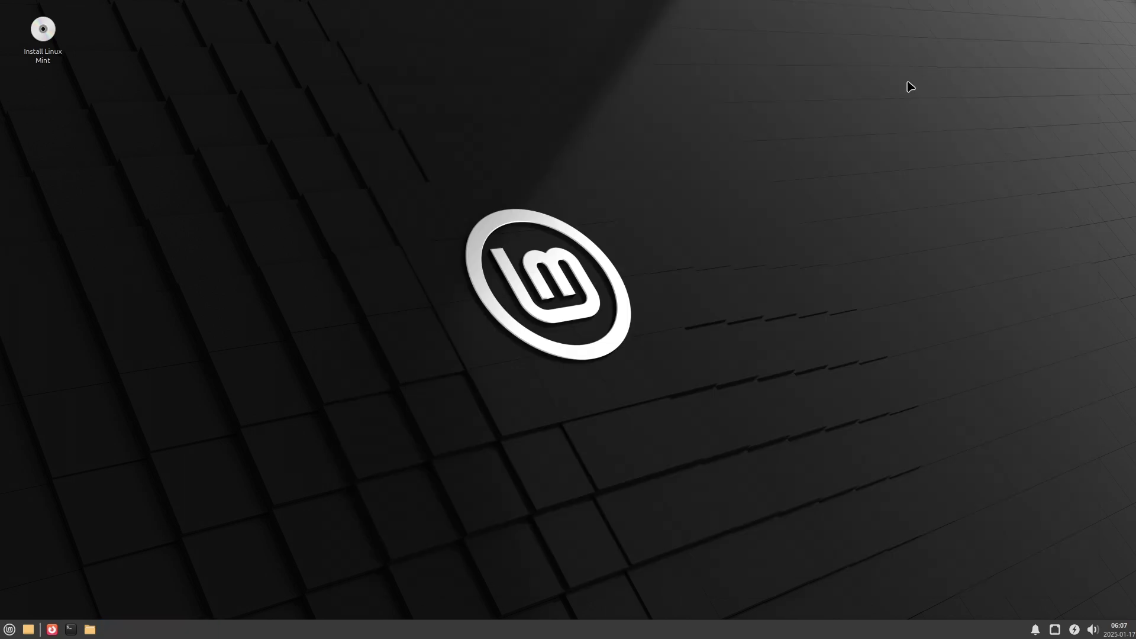
{"action": "left_click", "coordinate": [11, 630]}
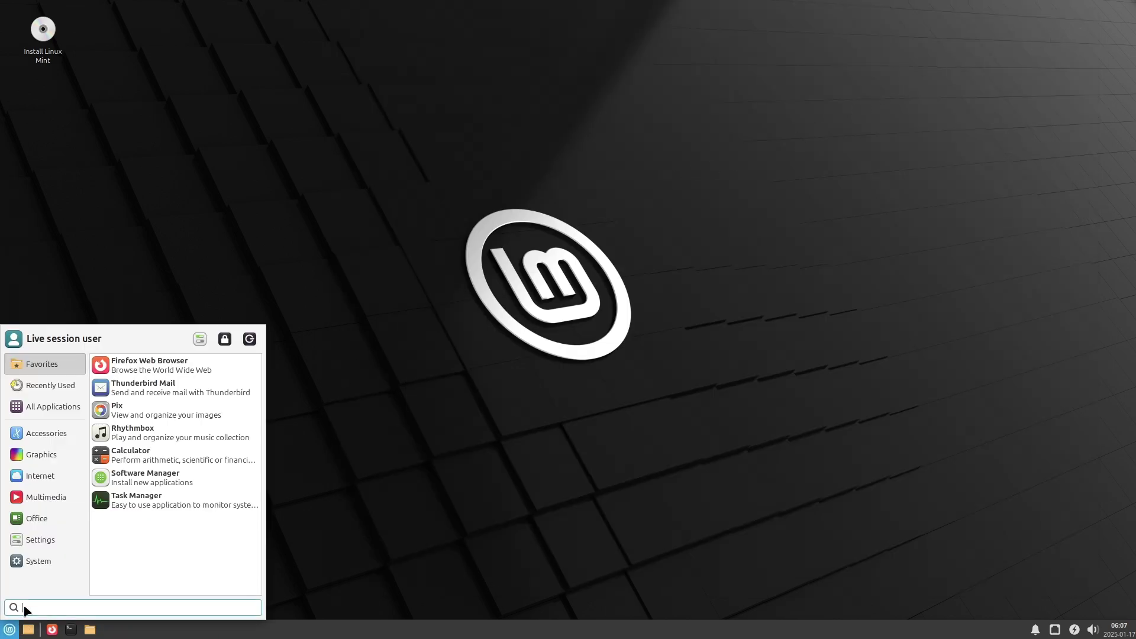
{"action": "left_click", "coordinate": [132, 498]}
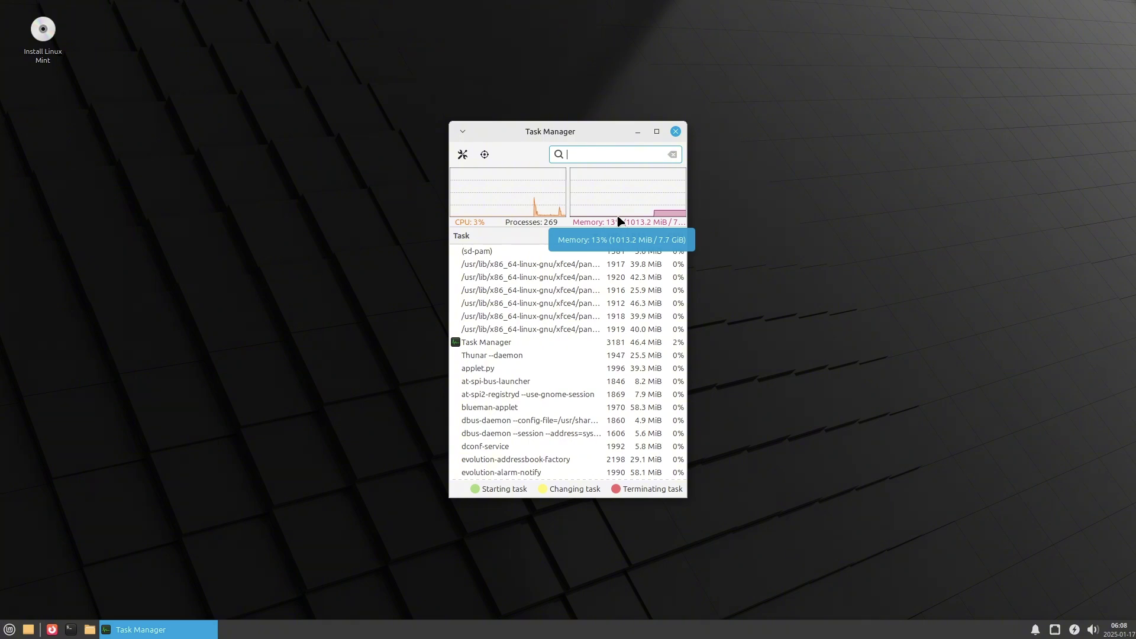
{"action": "left_click_drag", "start_coordinate": [566, 132], "coordinate": [613, 143]}
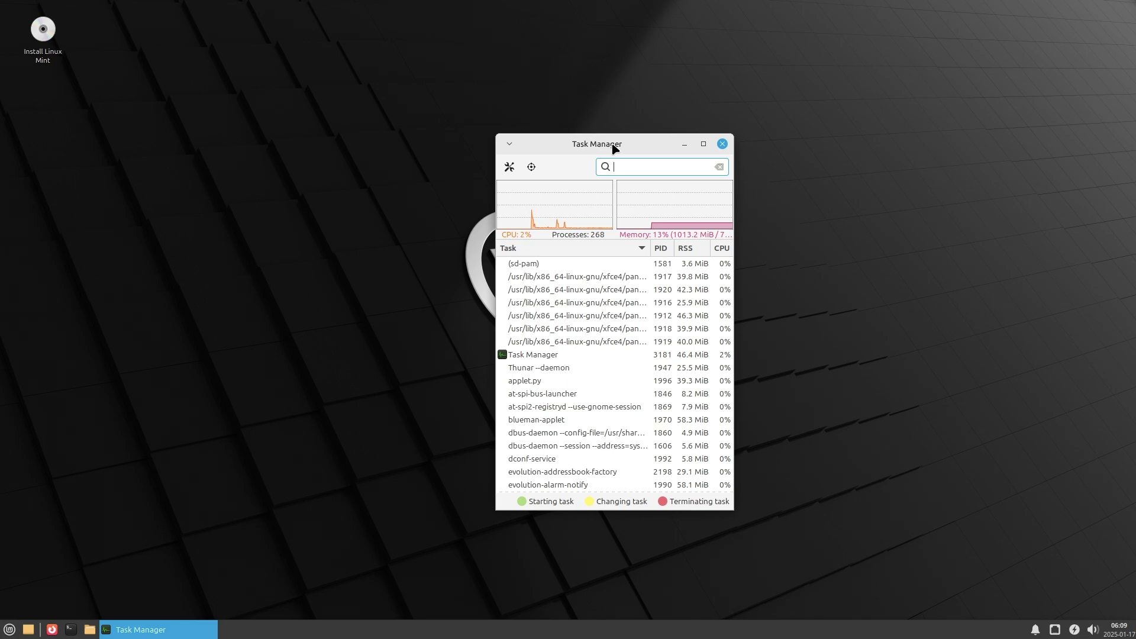
{"action": "left_click", "coordinate": [722, 144]}
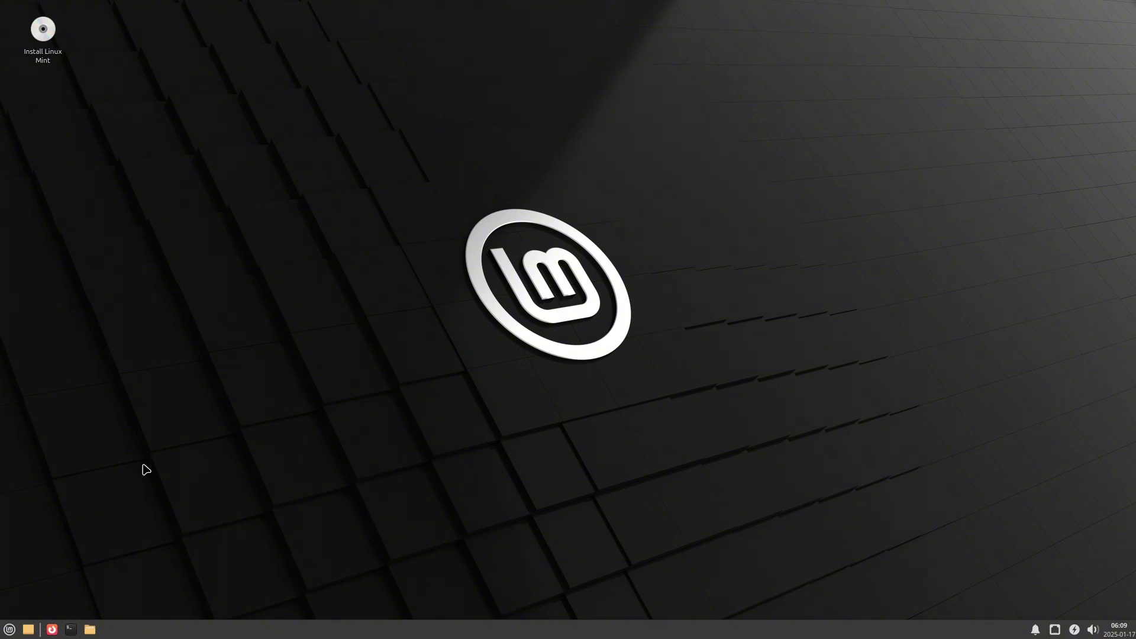
Log out of the live session and shut down the computer from the login screen
{"action": "left_click", "coordinate": [8, 630]}
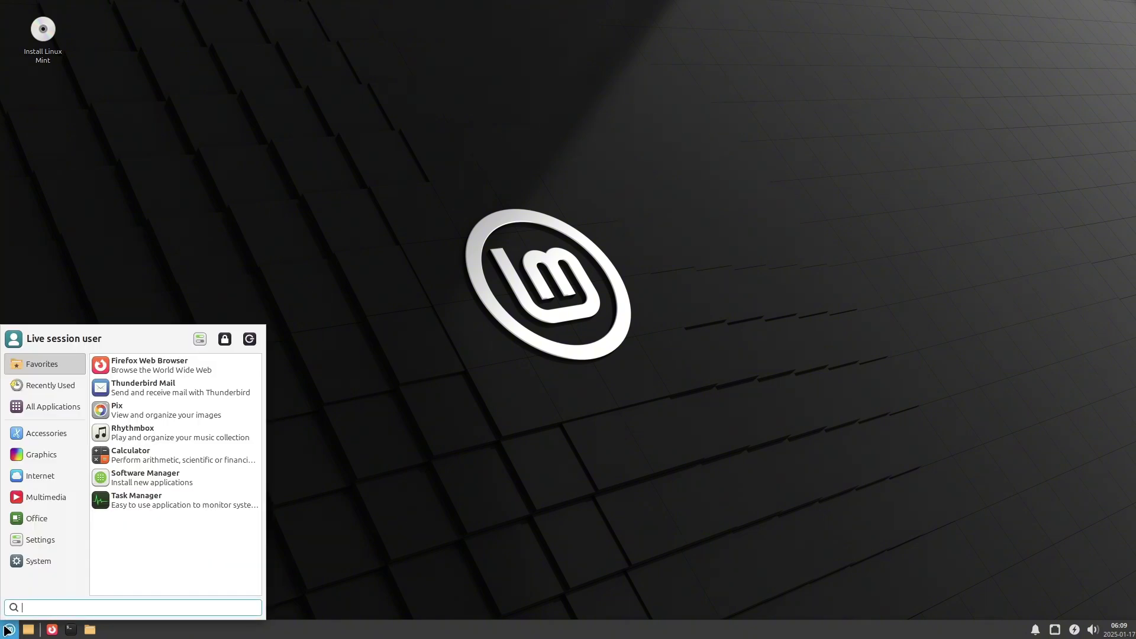
{"action": "left_click", "coordinate": [290, 359]}
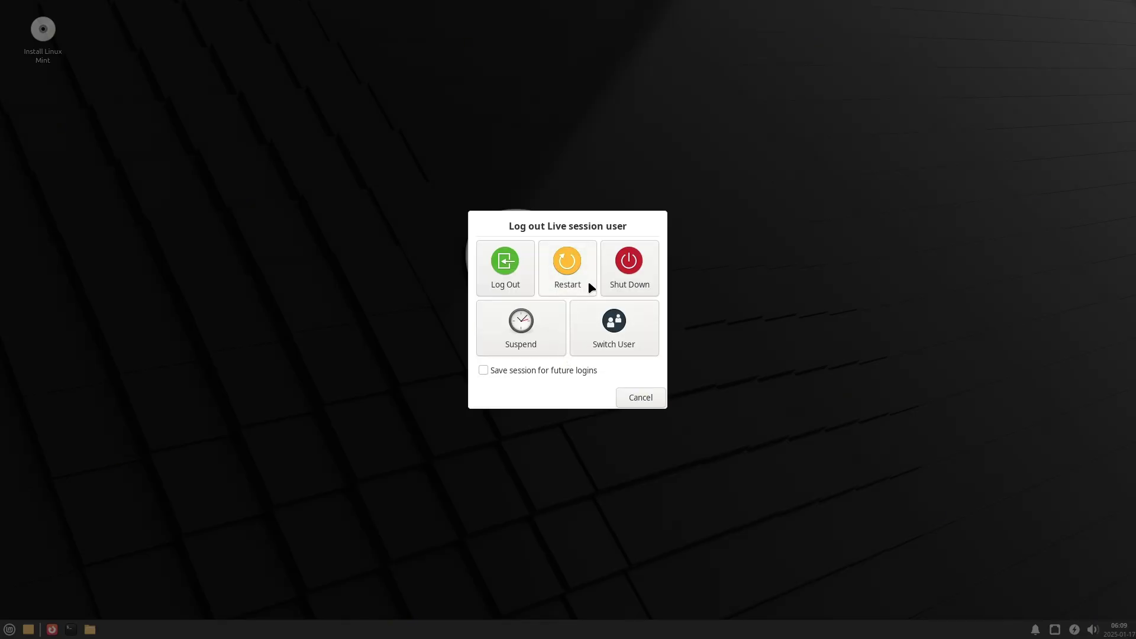
{"action": "left_click", "coordinate": [517, 264]}
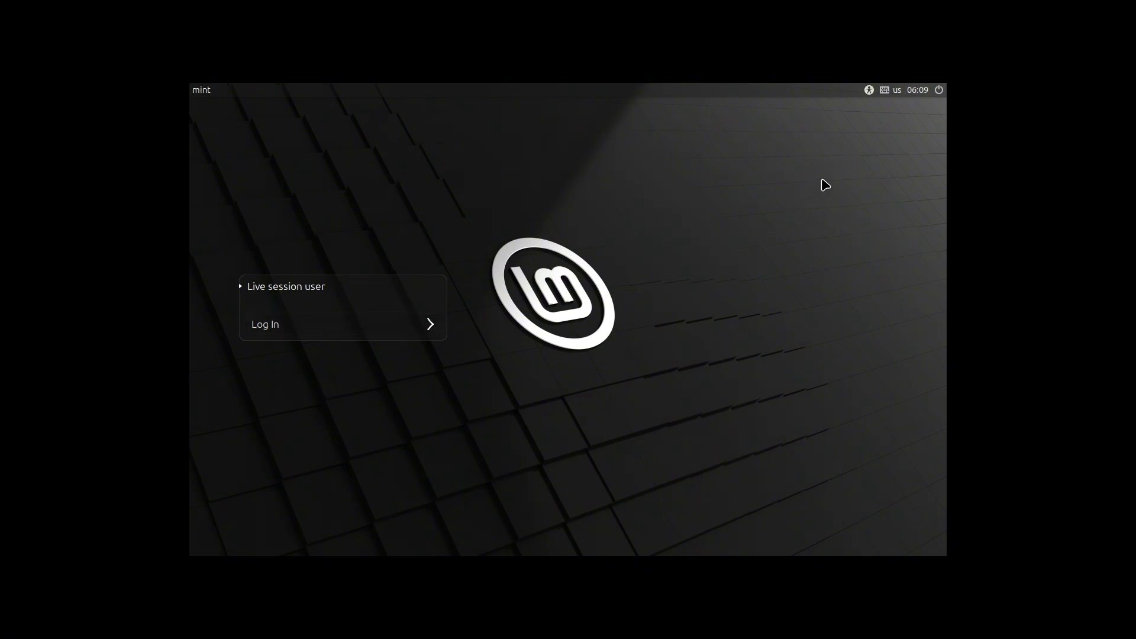
{"action": "left_click", "coordinate": [938, 90]}
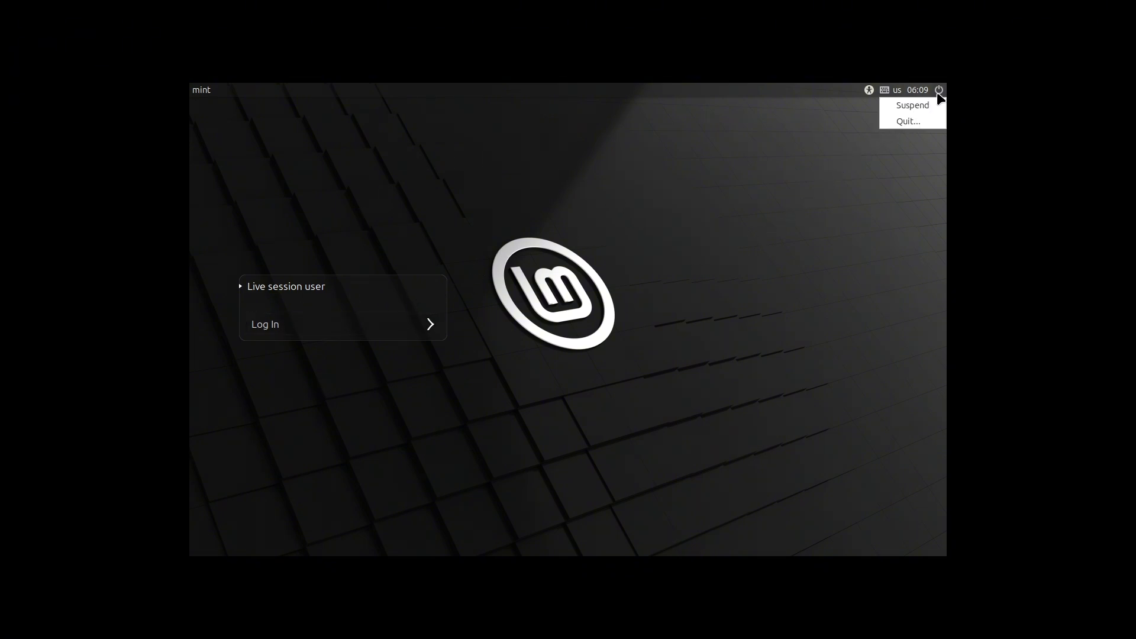
{"action": "left_click", "coordinate": [915, 118]}
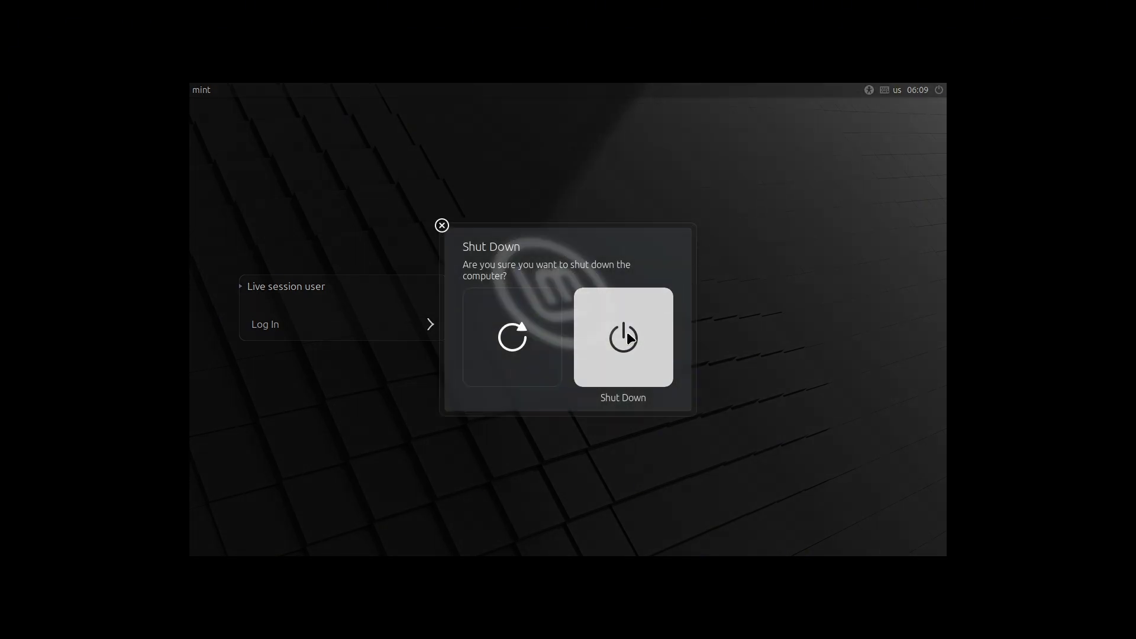
{"action": "left_click", "coordinate": [623, 335]}
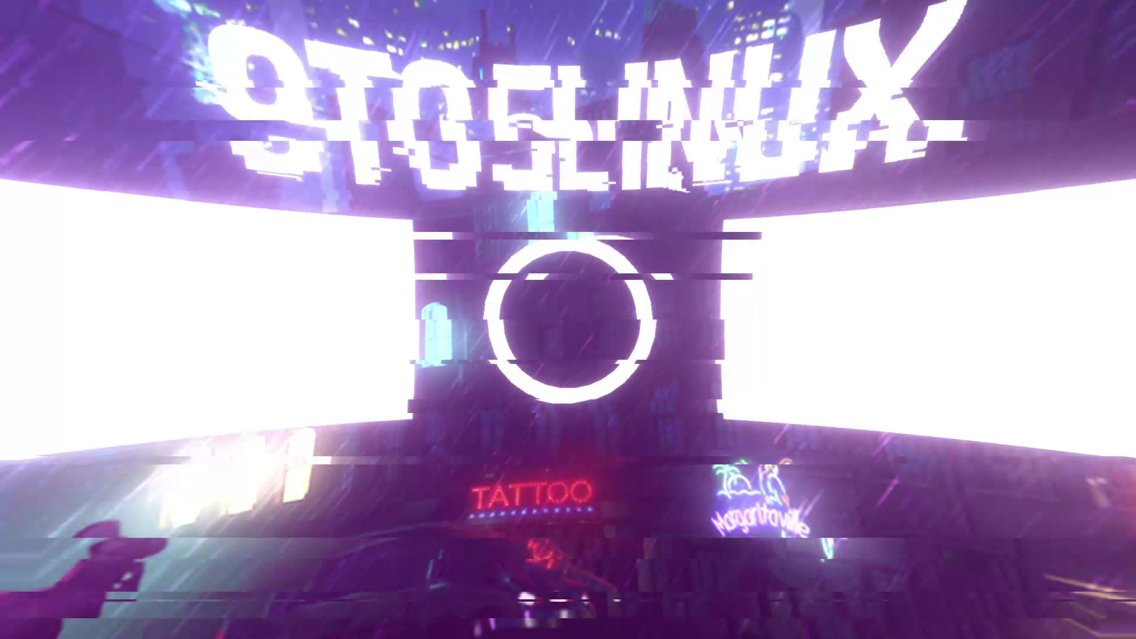